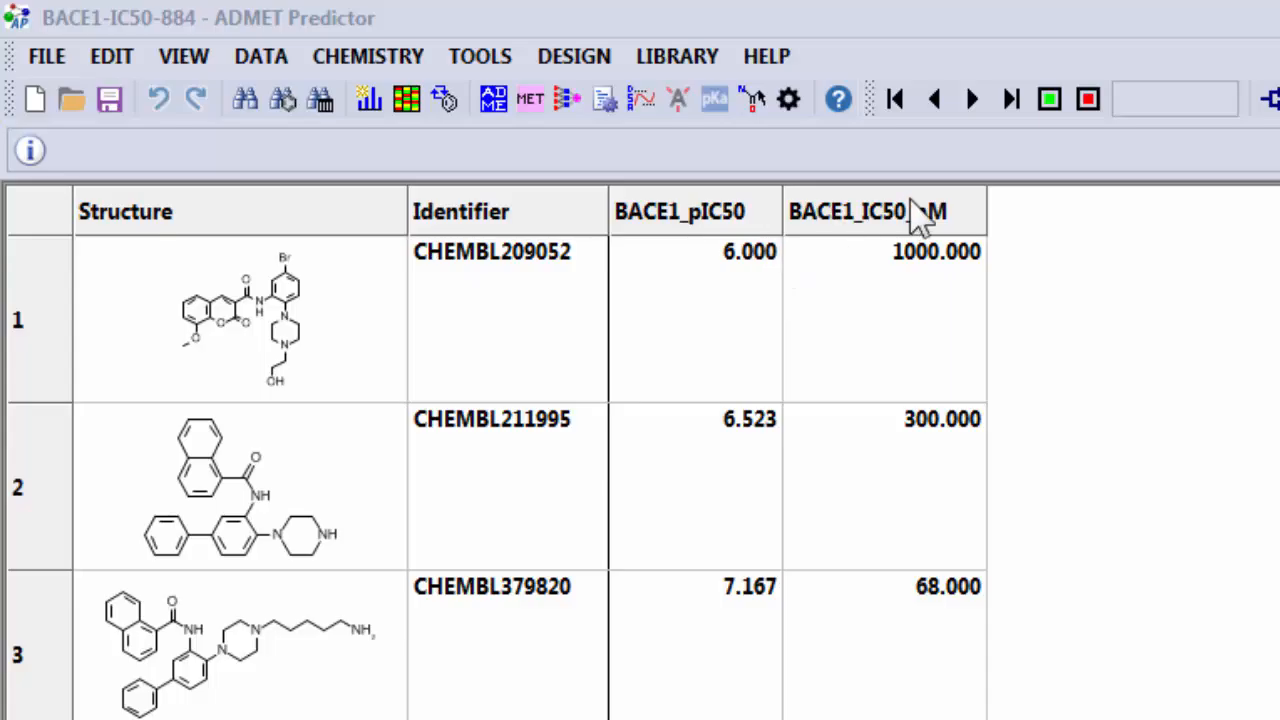
Sort the compounds by BACE1_IC50_nM in ascending order, and finally in descending order.
left_click(860, 226)
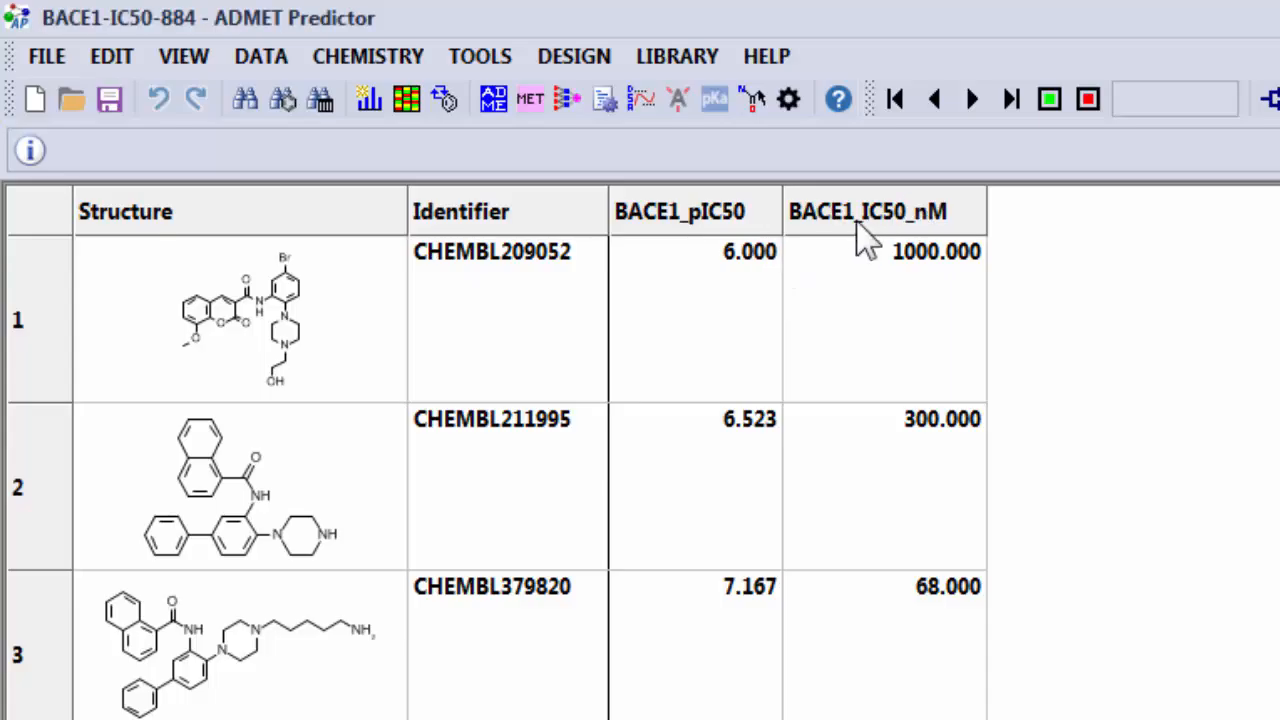
left_click(927, 224)
left_click(918, 212)
left_click(890, 214)
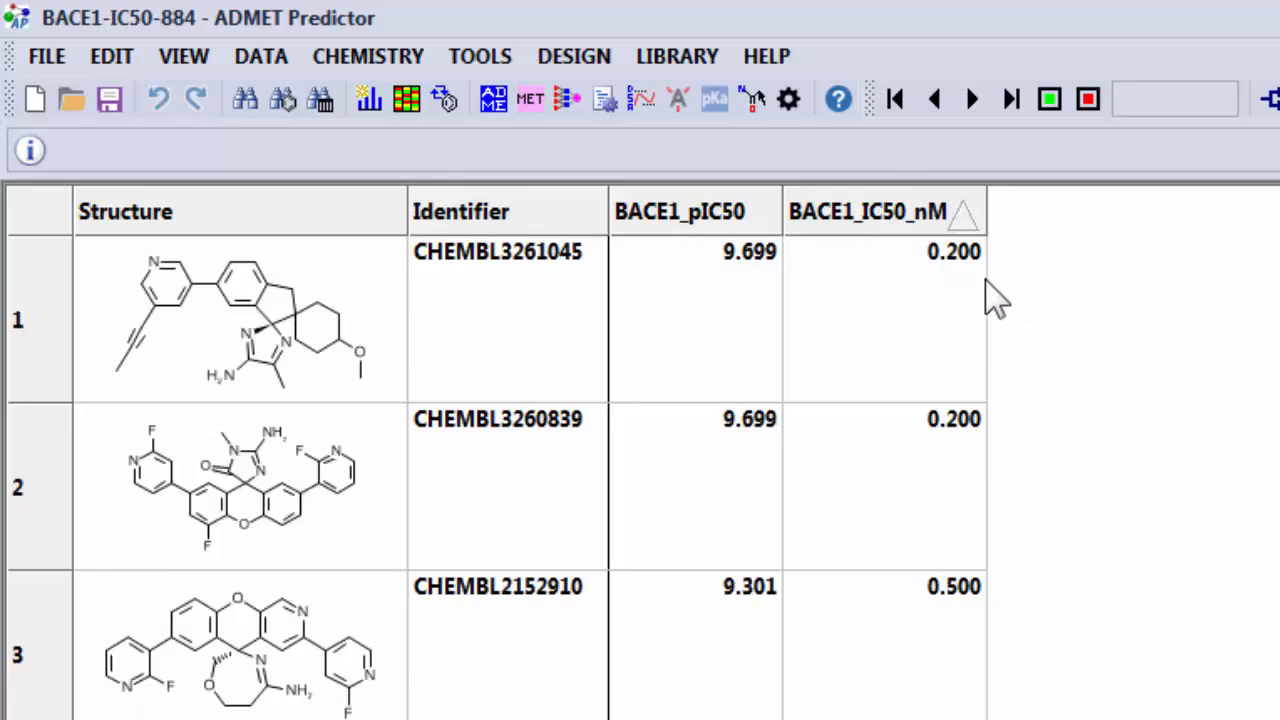
left_click(914, 222)
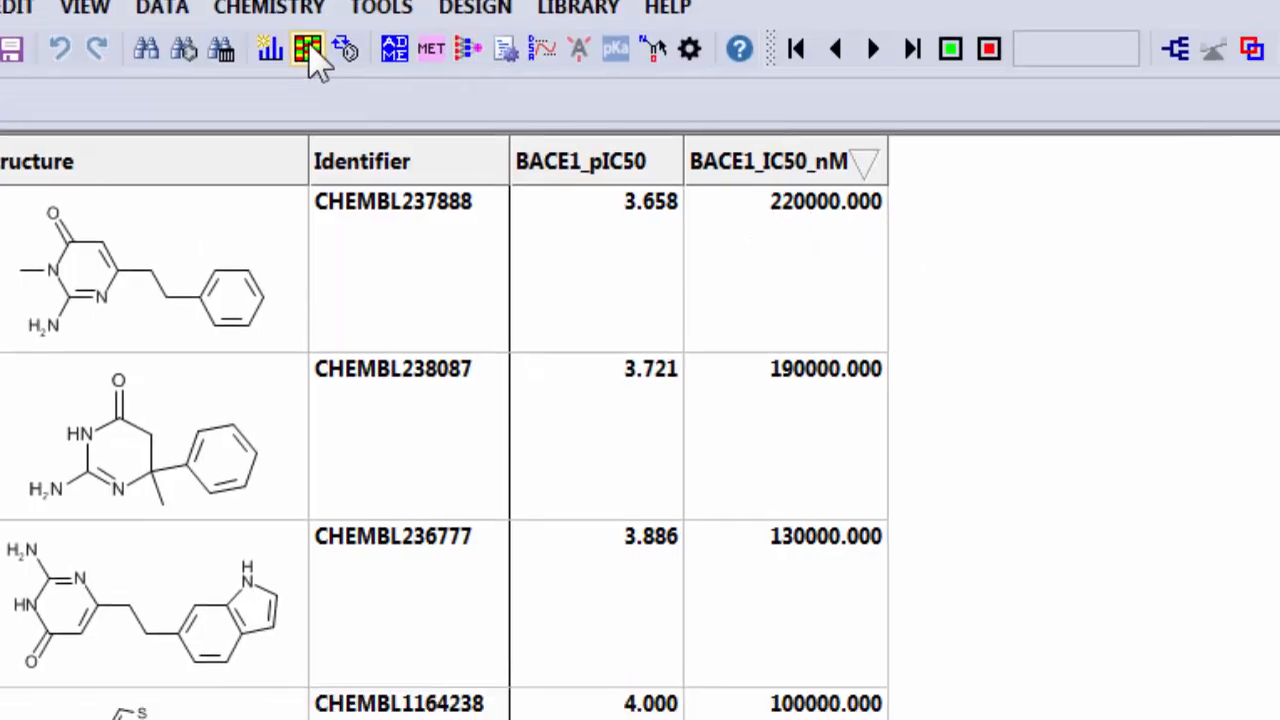
Color both BACE1_IC50_nM and BACE1_pIC50 by value using the Red - Yellow - Green progression.
left_click(309, 45)
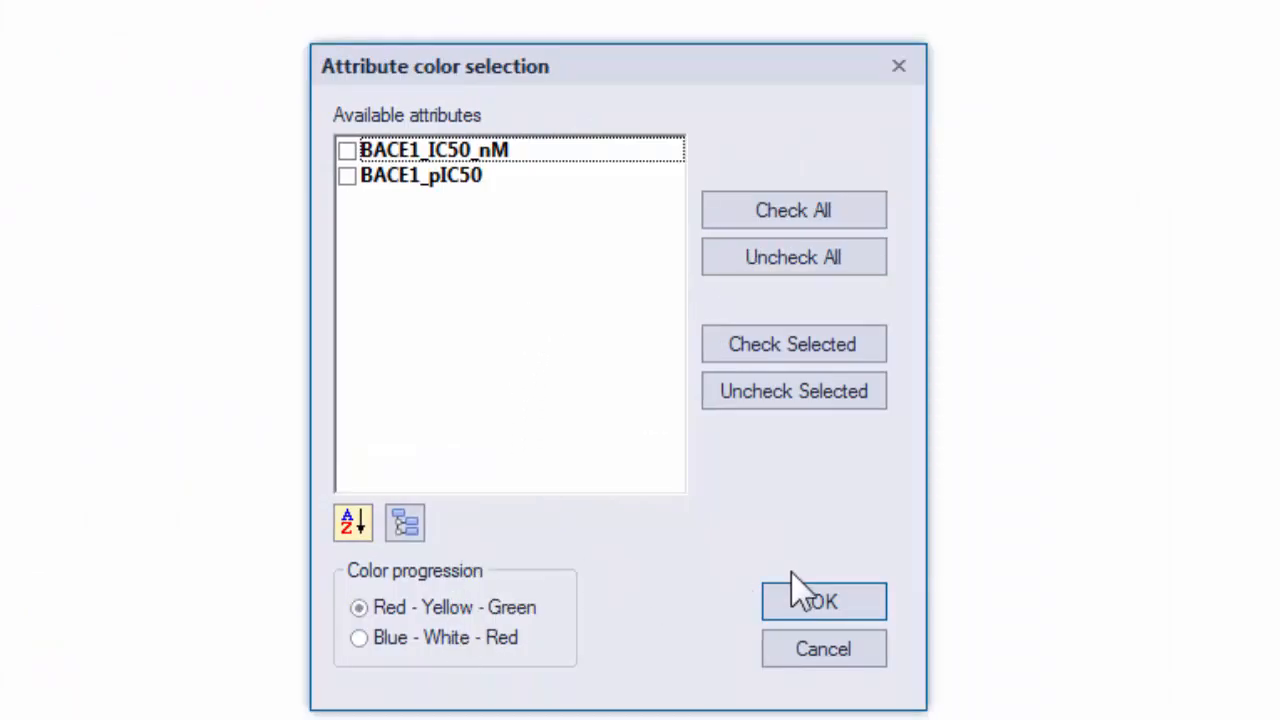
left_click(790, 212)
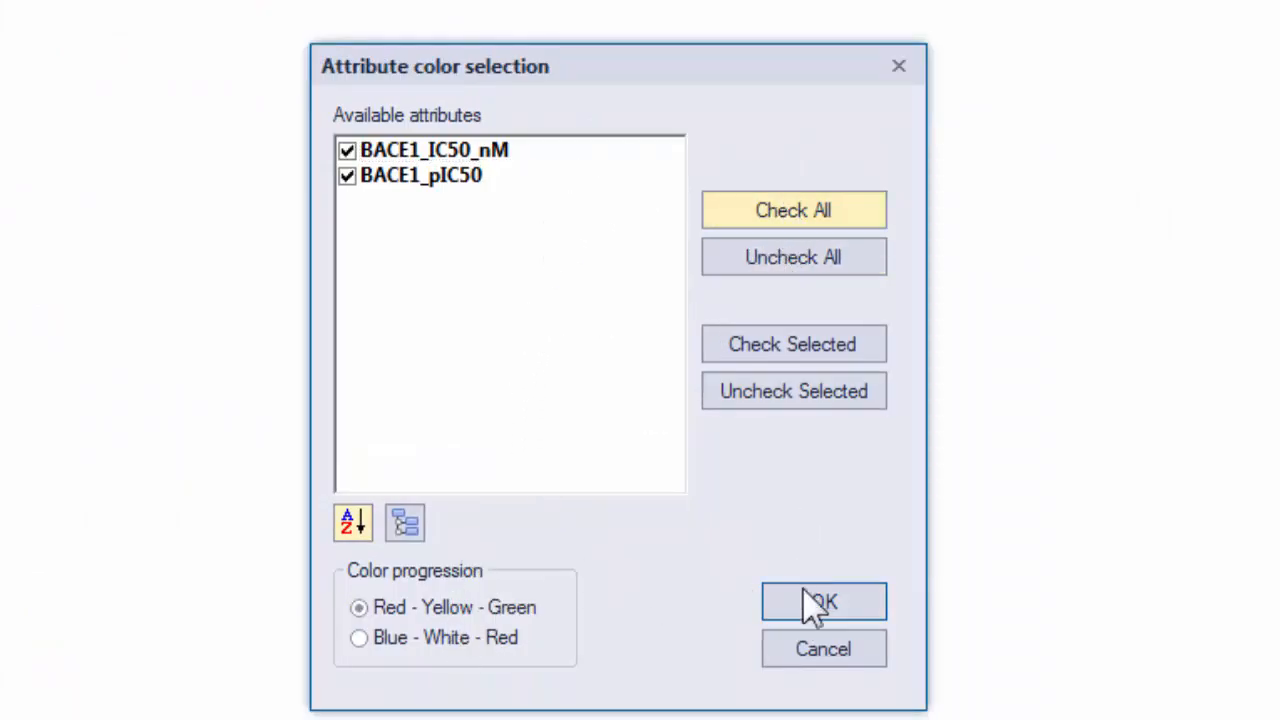
left_click(806, 597)
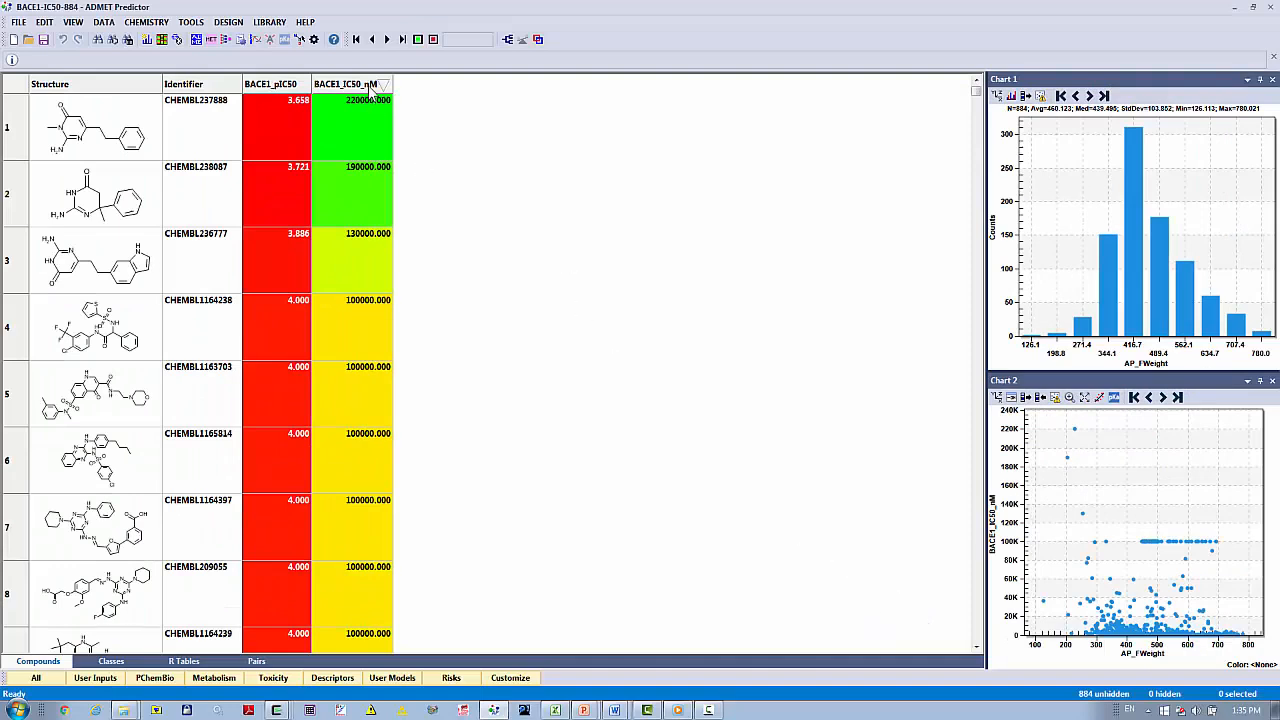
Sort by ascending BACE1_IC50_nM and reverse that column's color direction so that low values are green.
left_click(362, 86)
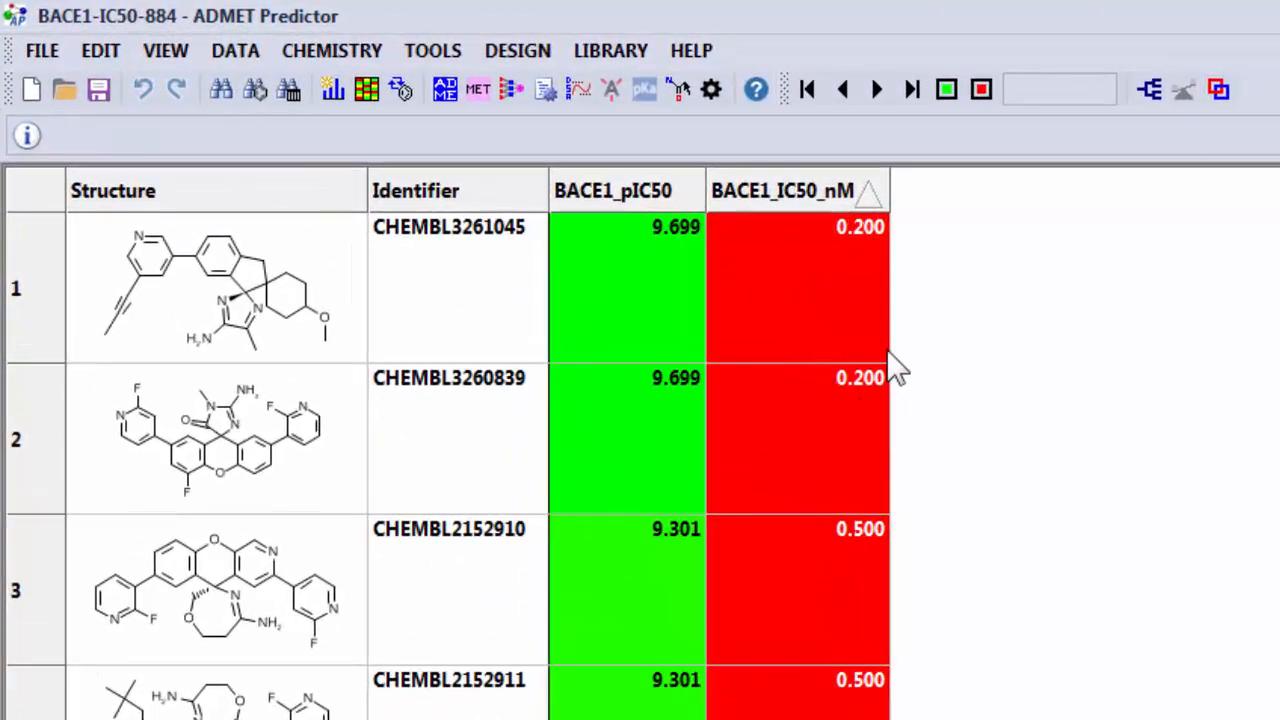
right_click(811, 181)
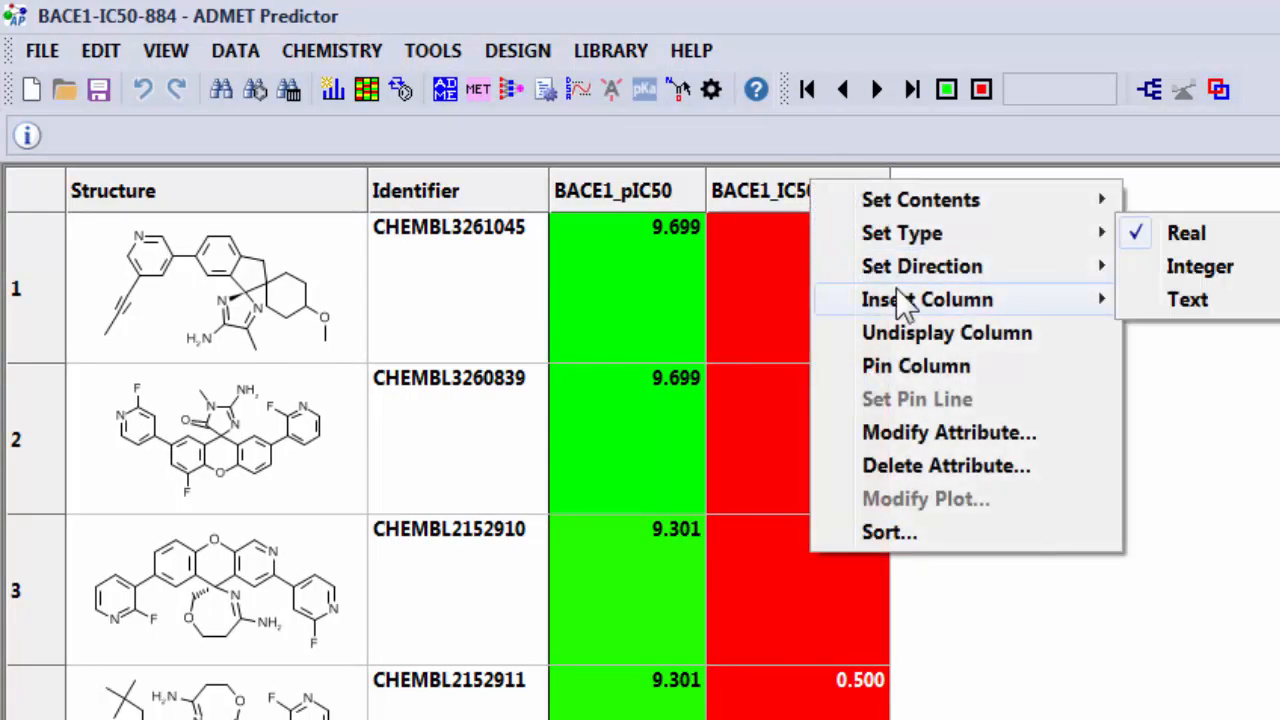
mouse_move(963, 270)
left_click(1185, 300)
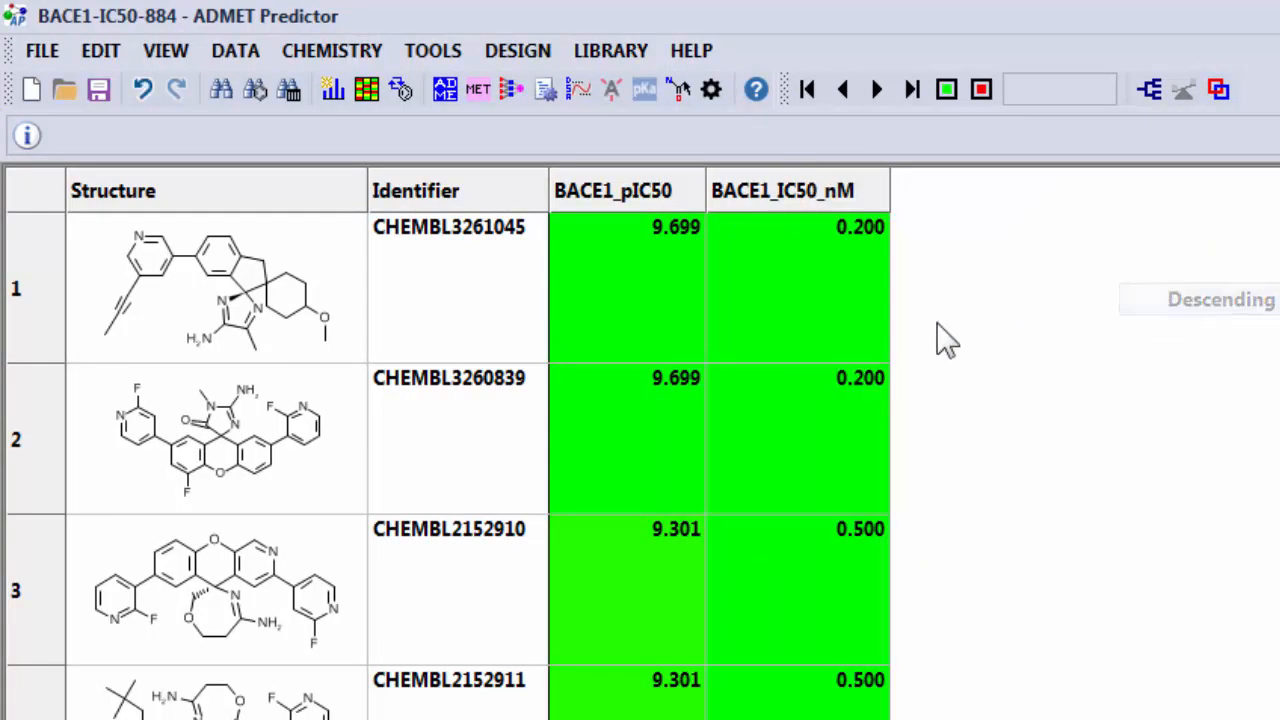
Check the reversed coloring by sorting on descending BACE1_IC50_nM, and clear the sort again.
left_click(858, 193)
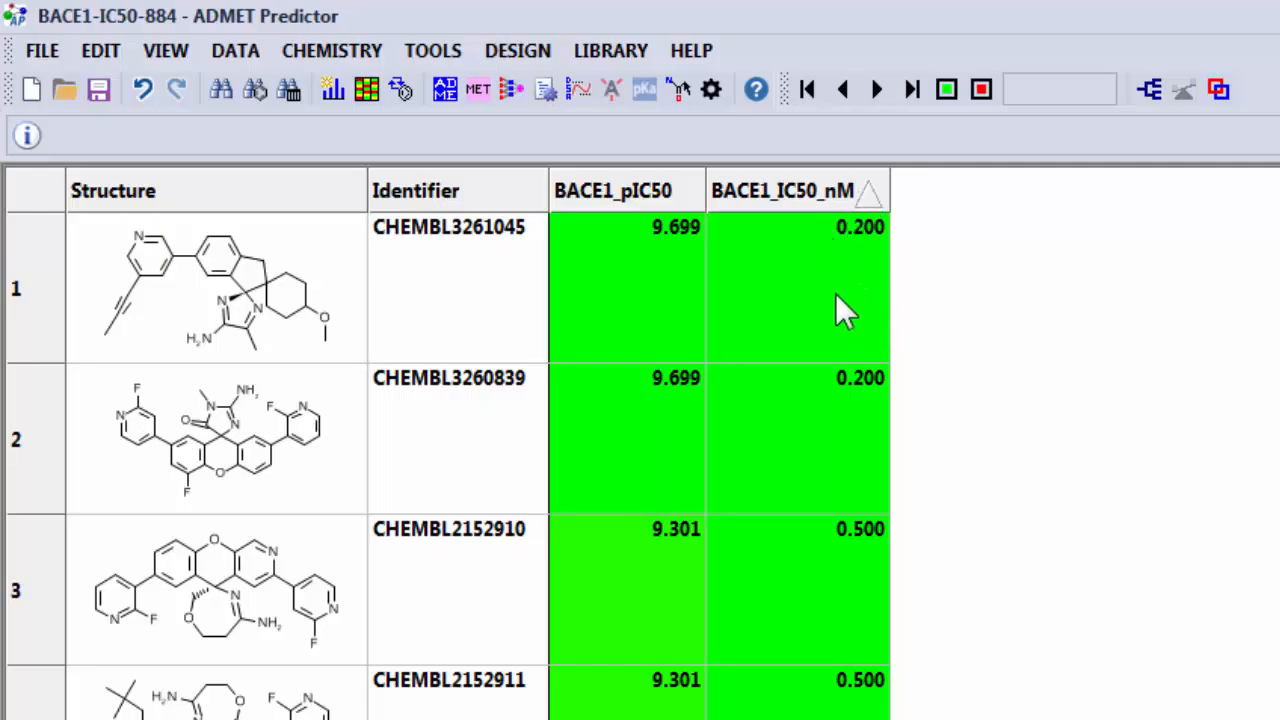
left_click(785, 190)
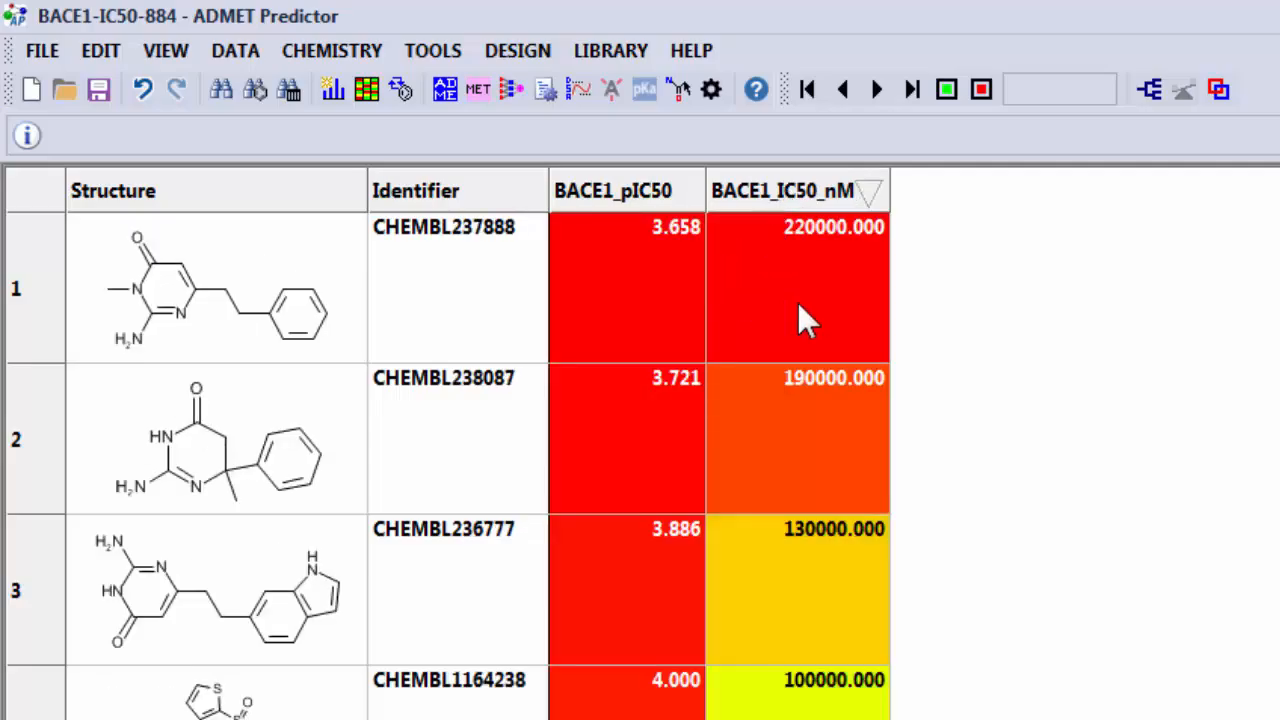
left_click(768, 190)
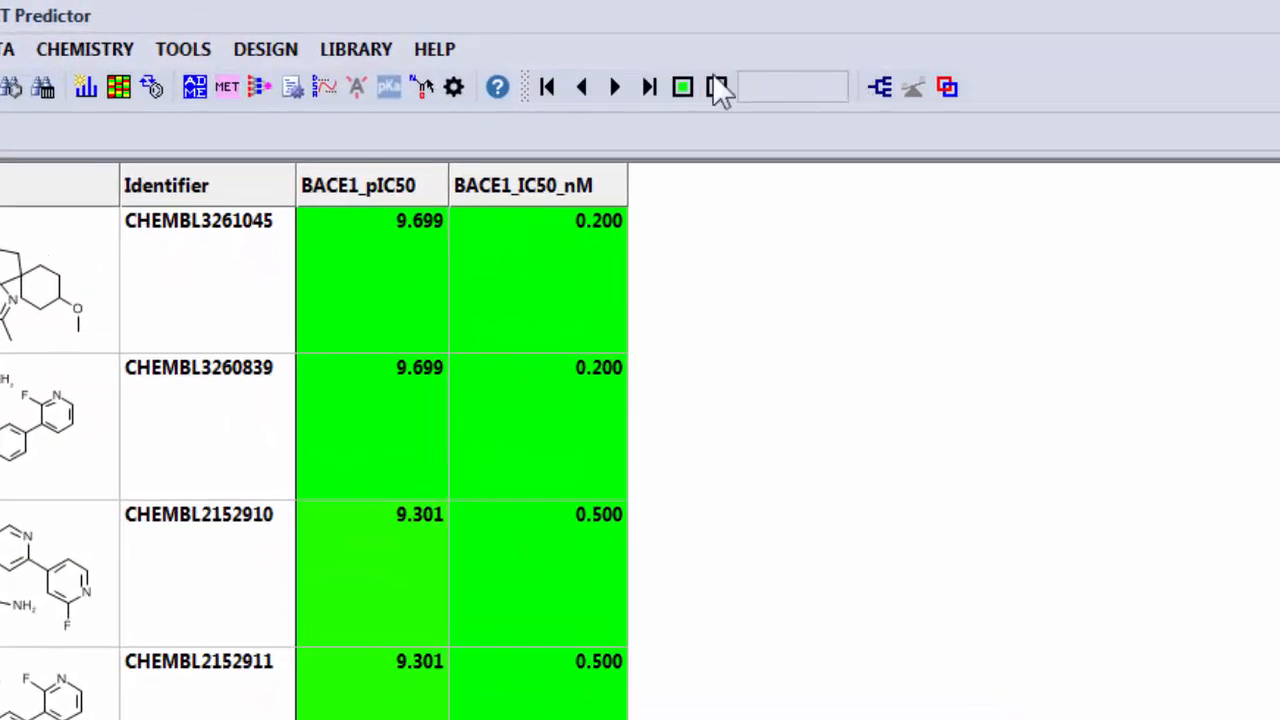
Generate compound classes with the Frameworks method.
left_click(718, 87)
left_click(887, 95)
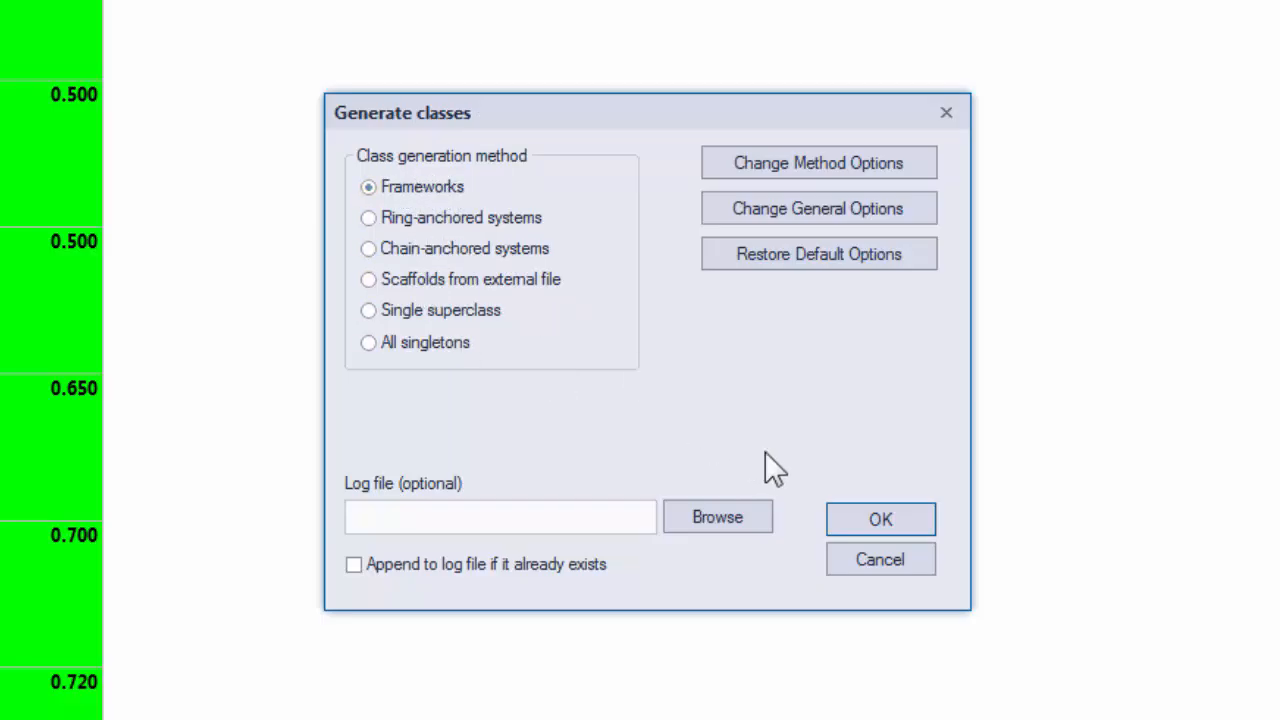
left_click(868, 524)
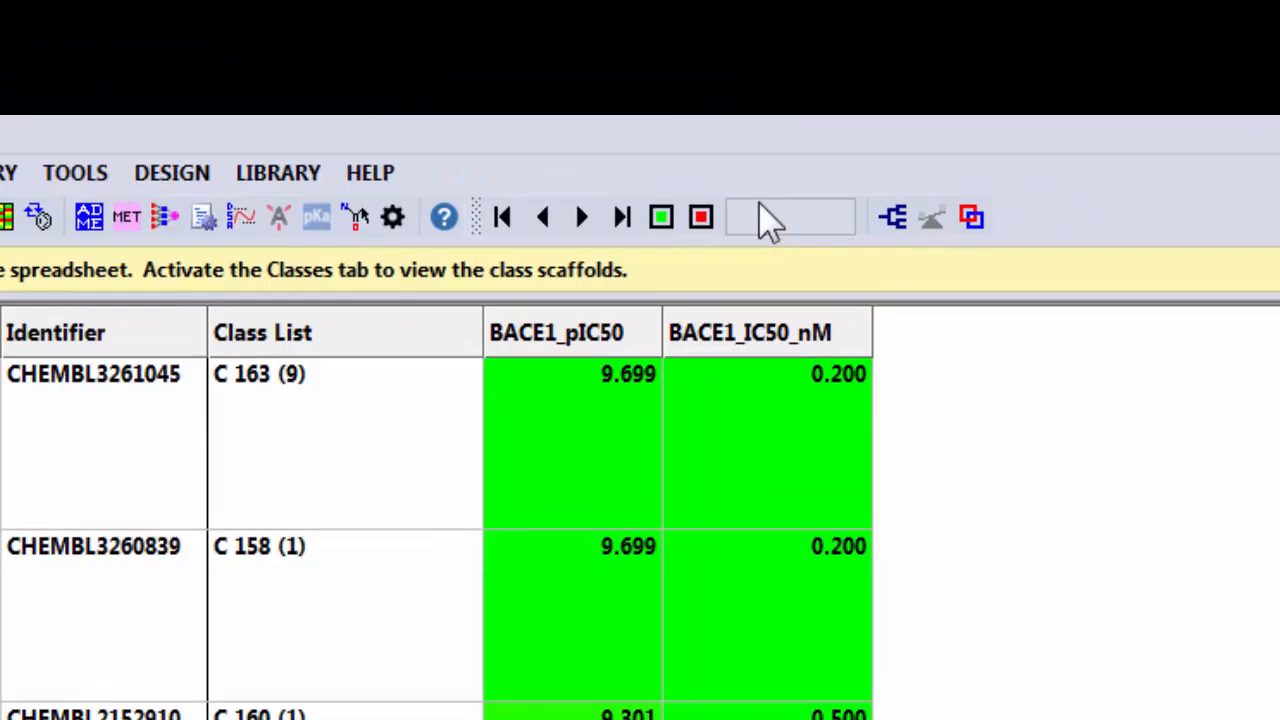
Browse the compounds of classes C 1 through C 4, and return to the full list with class display off.
left_click(505, 225)
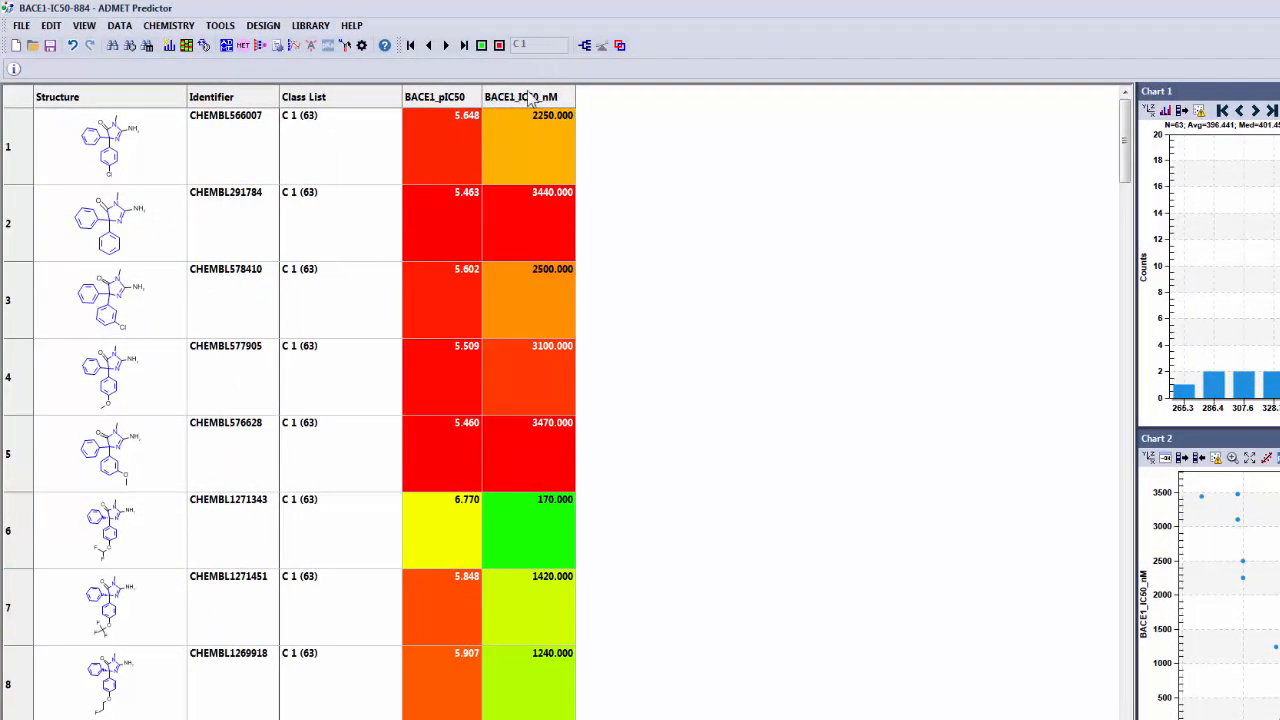
left_click(446, 46)
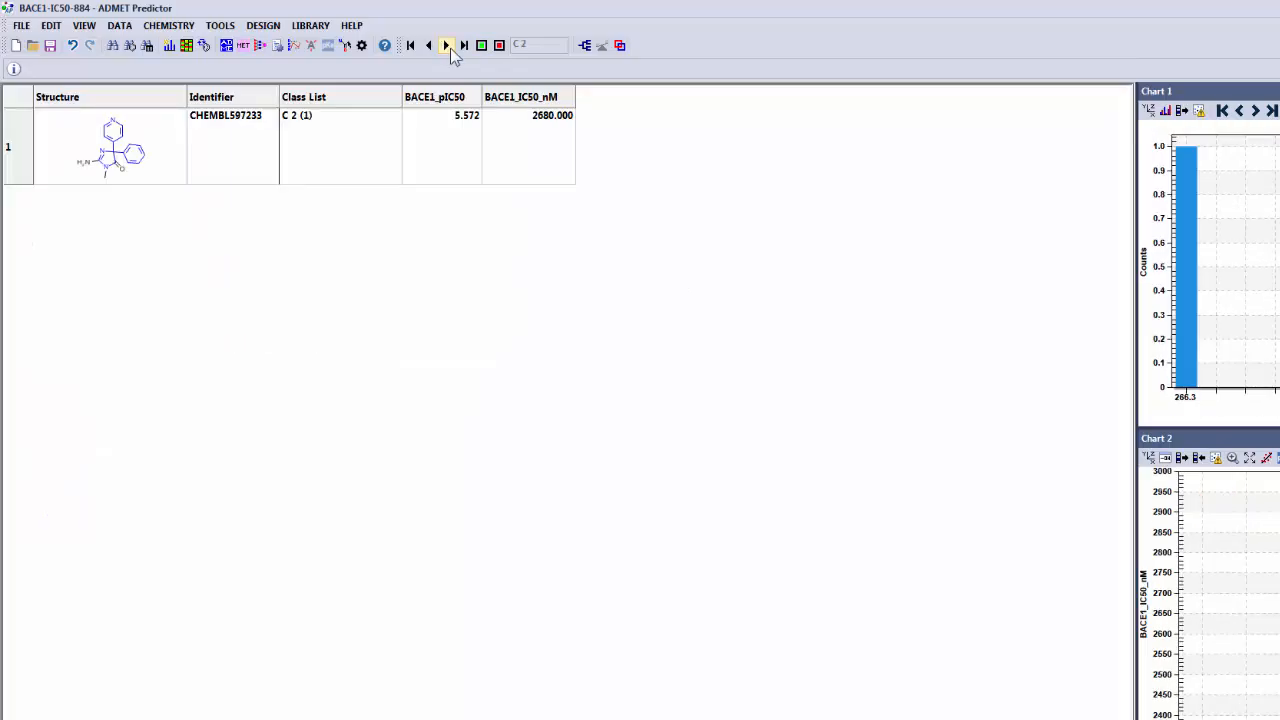
left_click(450, 48)
left_click(450, 48)
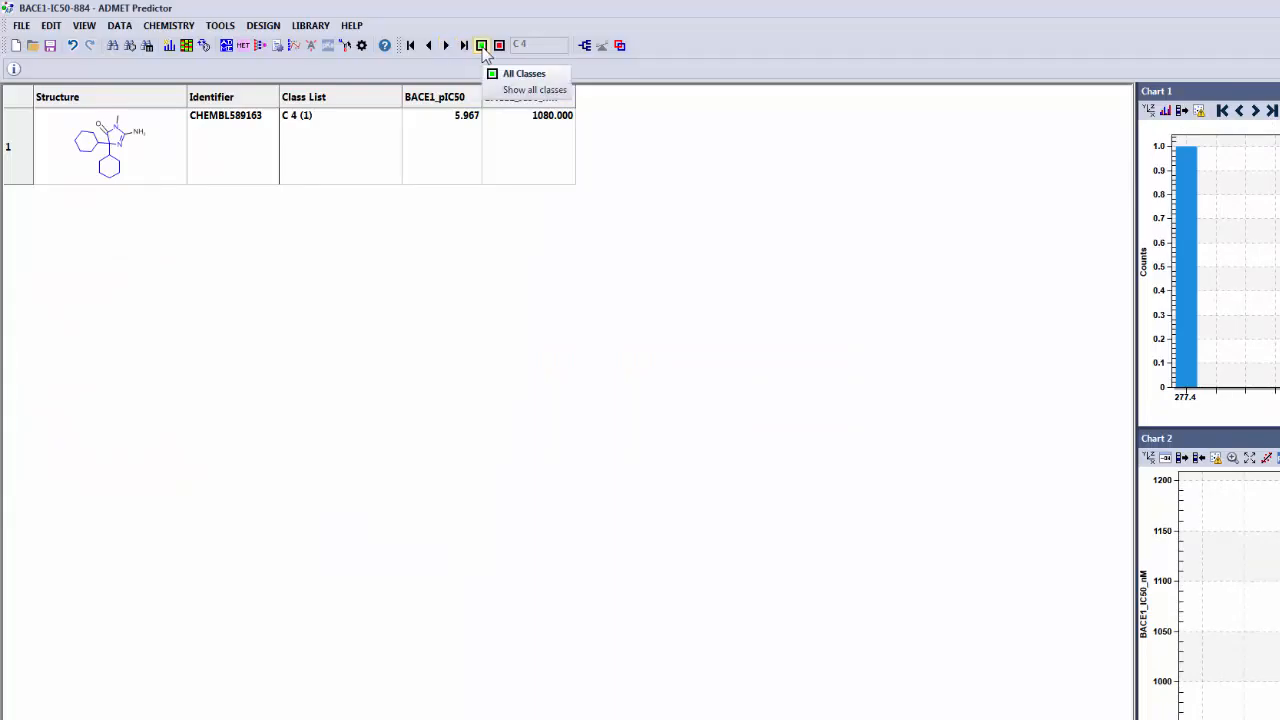
left_click(481, 46)
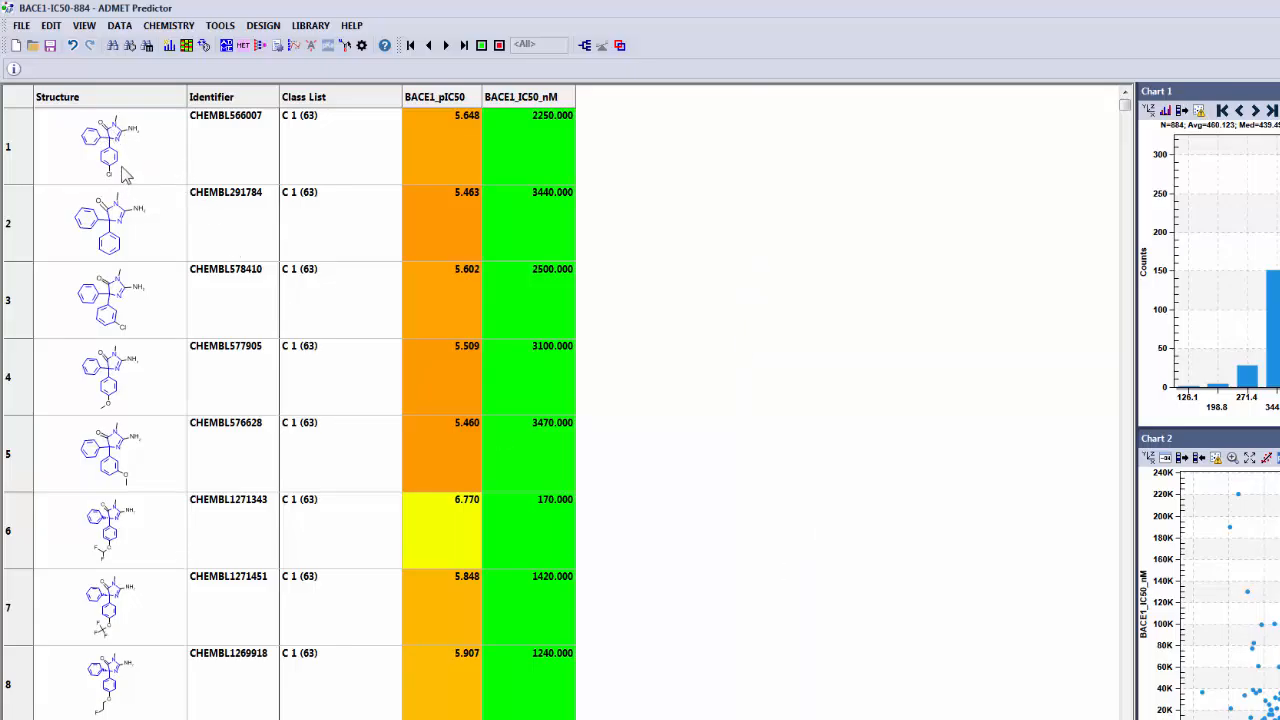
left_click(500, 46)
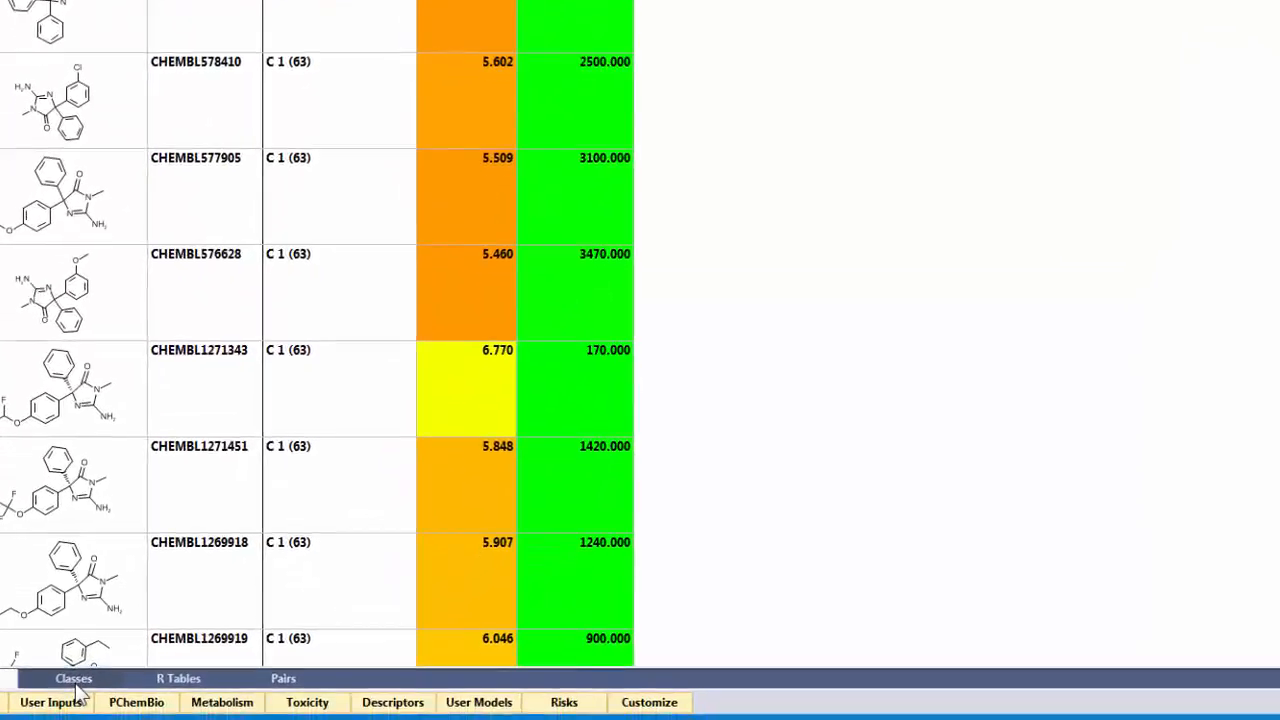
In the table of class scaffolds, hide the R Tables column and select class C 1.
left_click(73, 679)
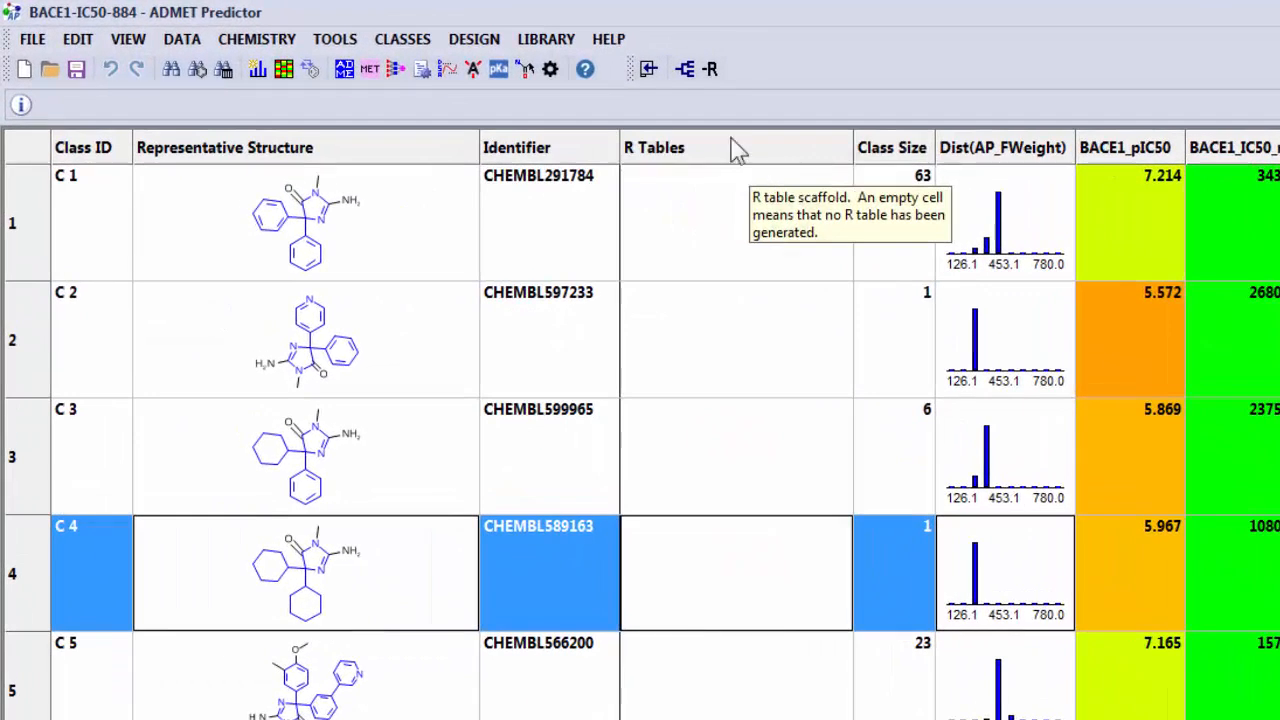
right_click(737, 150)
left_click(780, 282)
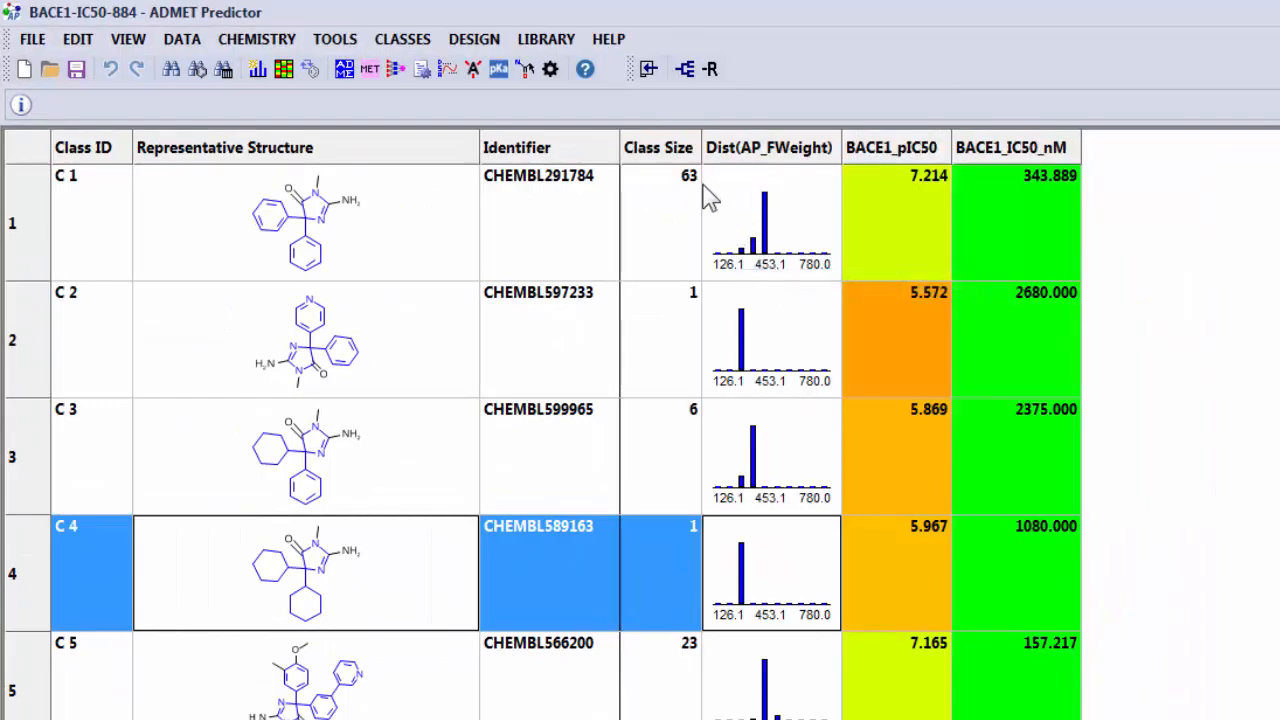
left_click(470, 215)
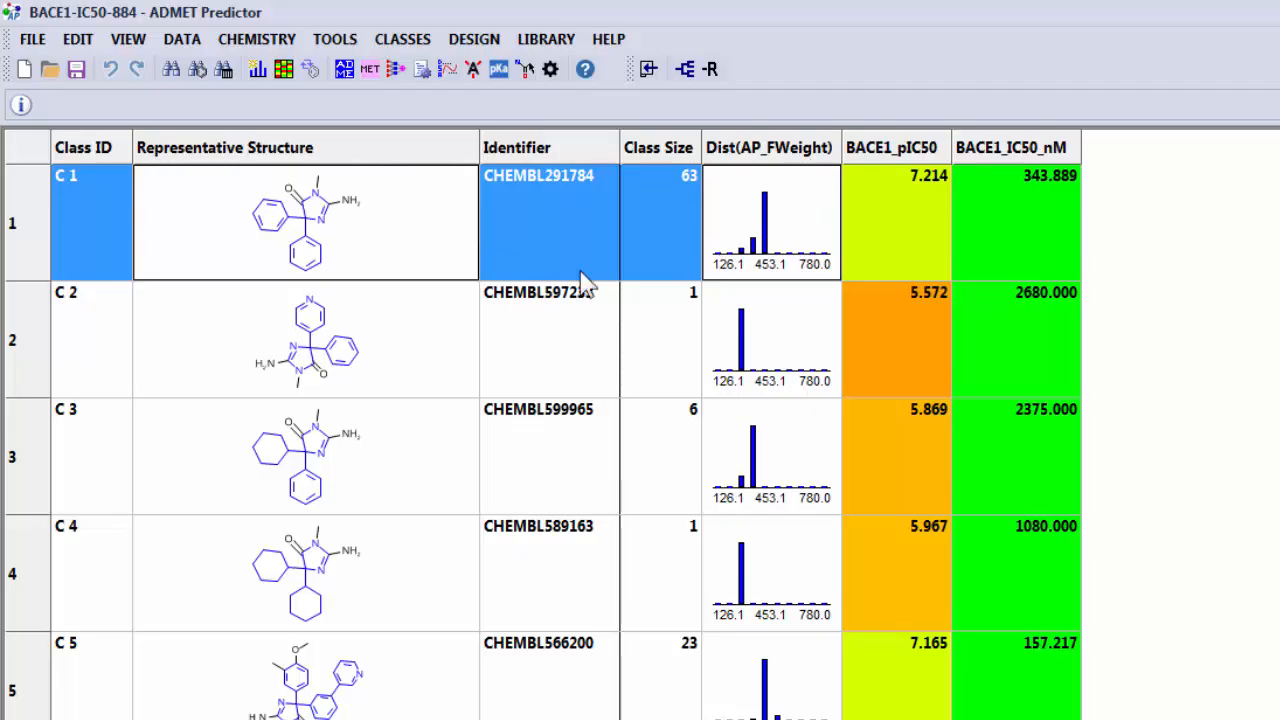
Change the Dist(AP_FWeight) distribution plot to show the BACE1_pIC50 attribute with 10 bins.
right_click(788, 157)
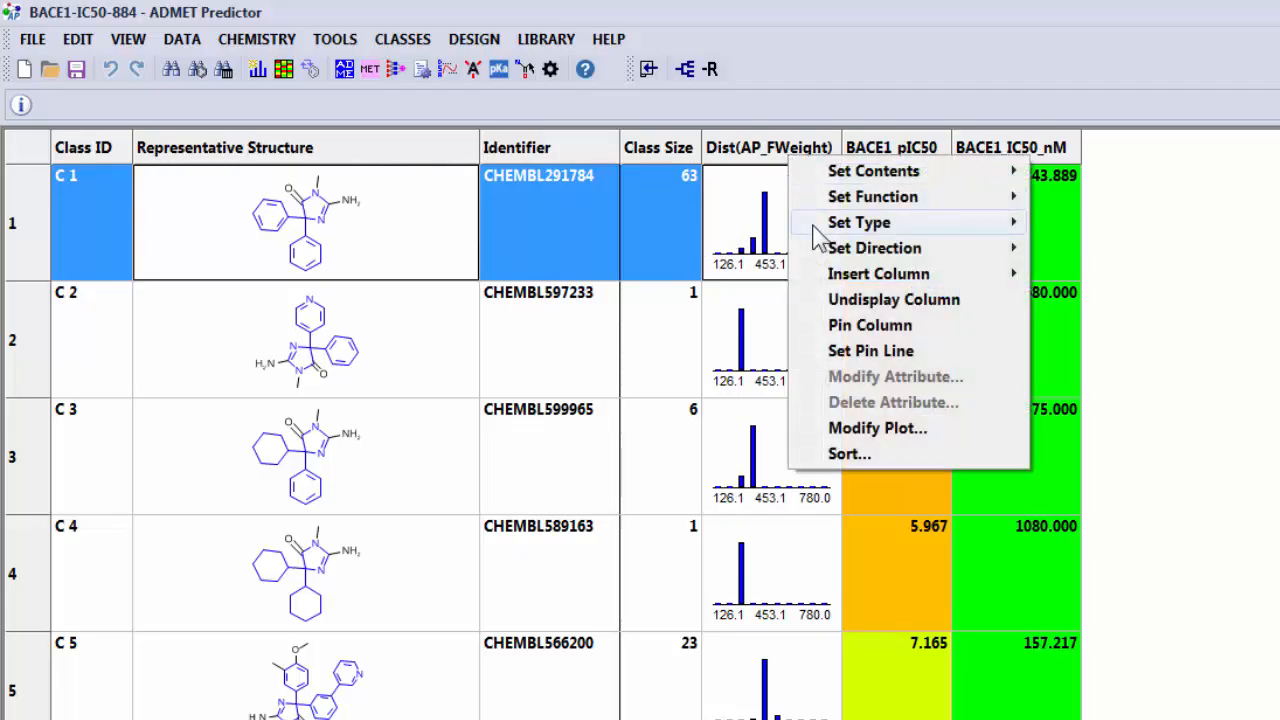
mouse_move(877, 180)
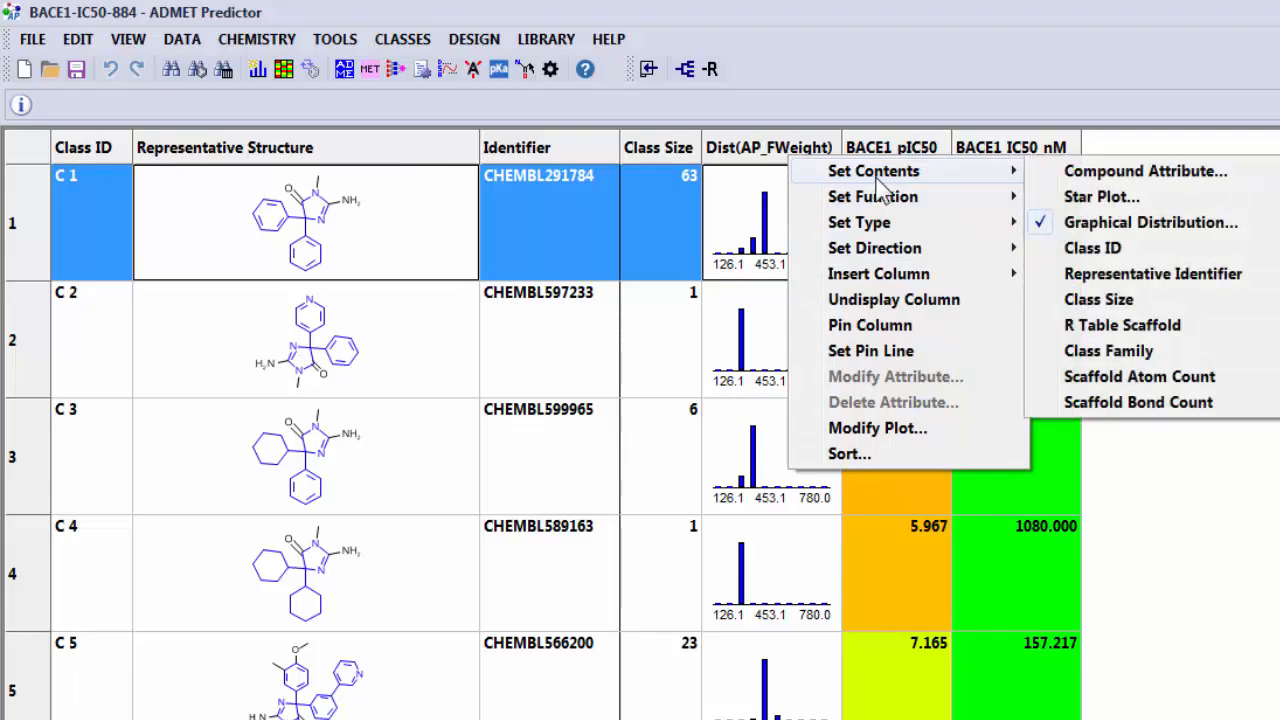
left_click(918, 430)
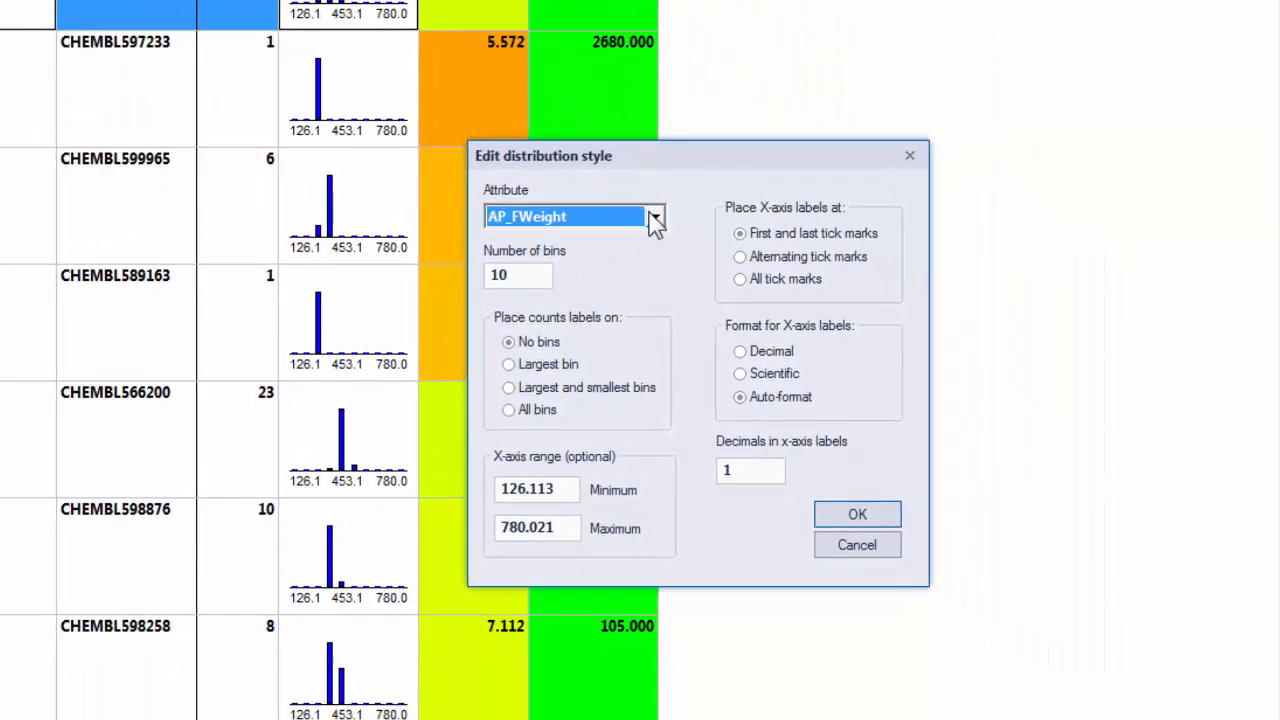
left_click(655, 217)
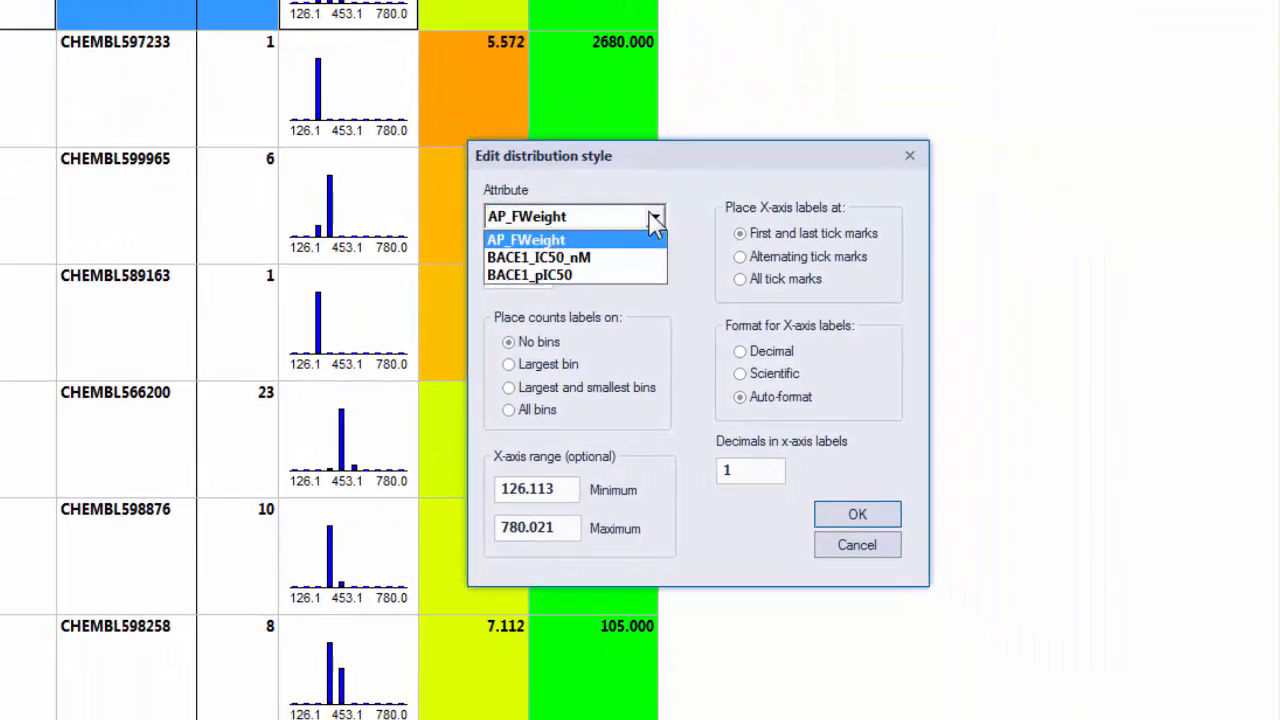
left_click(600, 276)
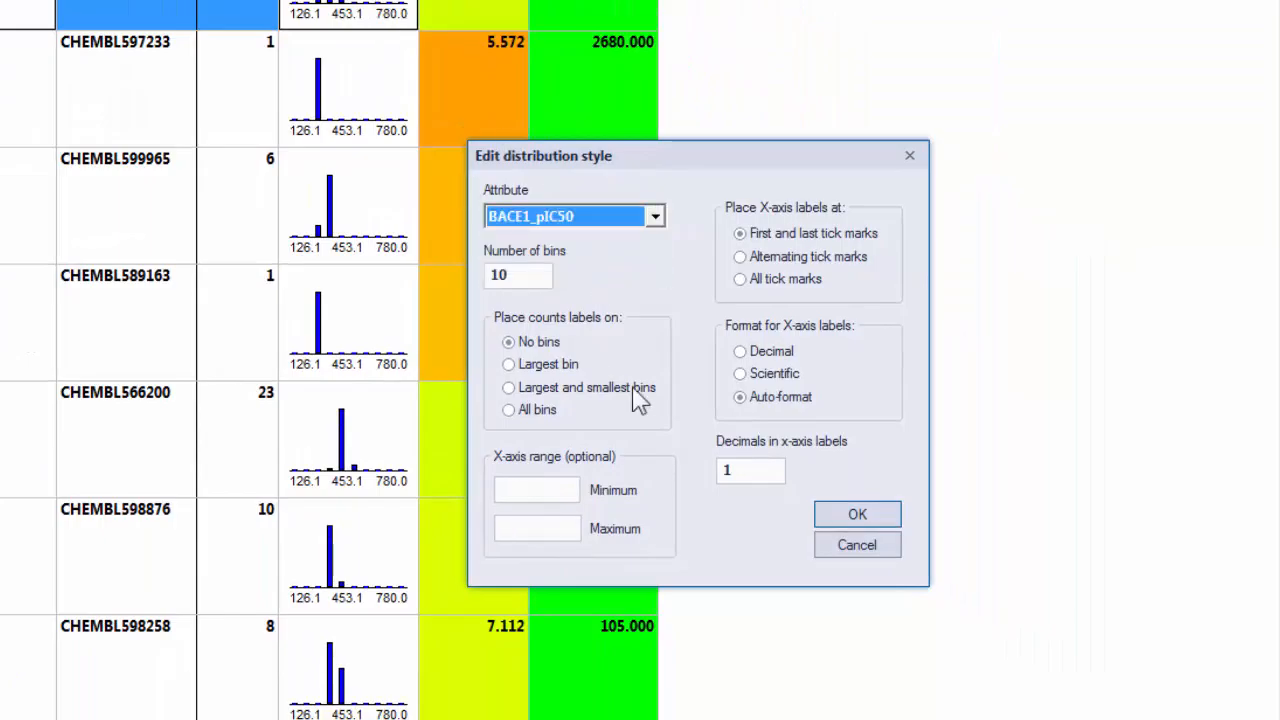
left_click(848, 518)
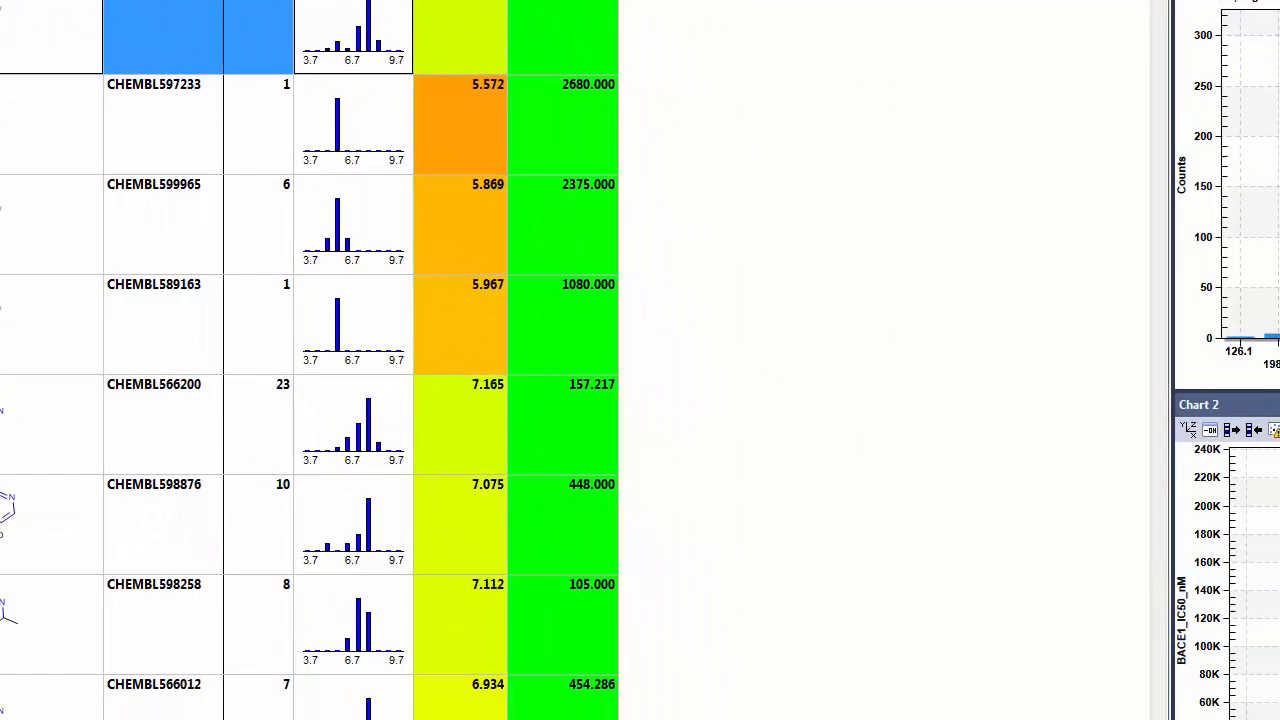
Regenerate the classes with the Ring-anchored systems method and select class C 1.
left_click(471, 266)
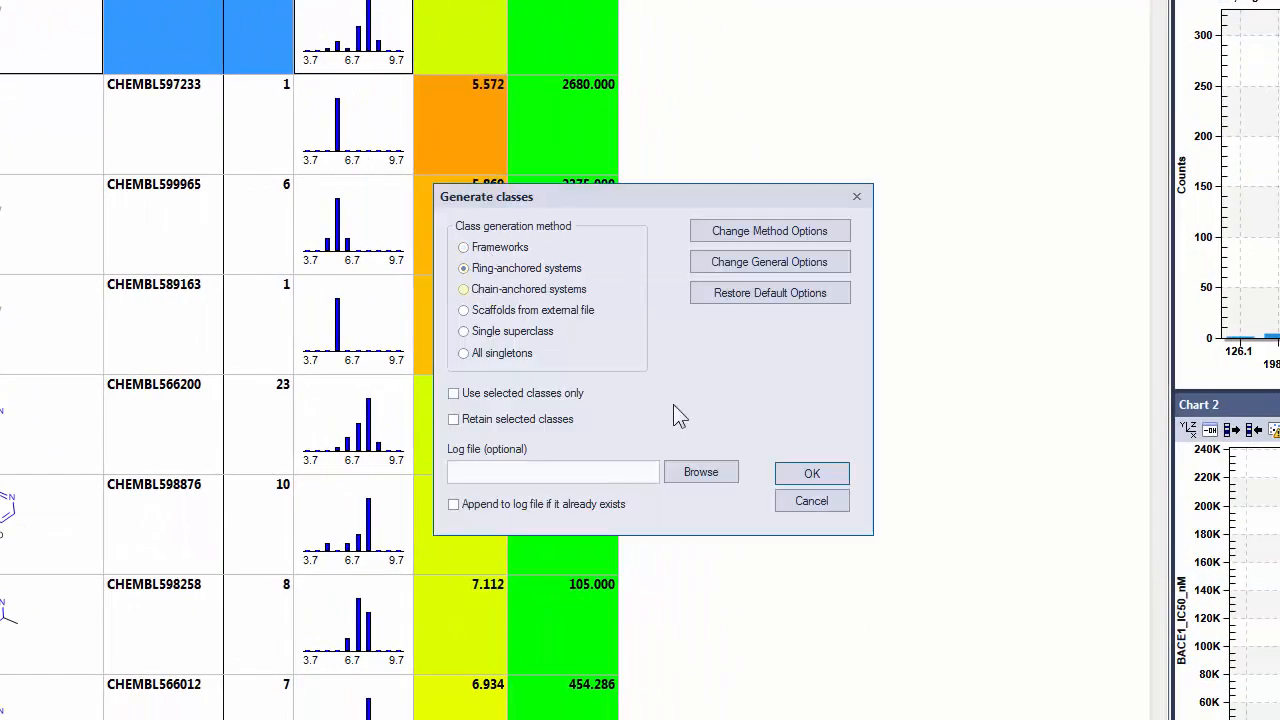
left_click(812, 473)
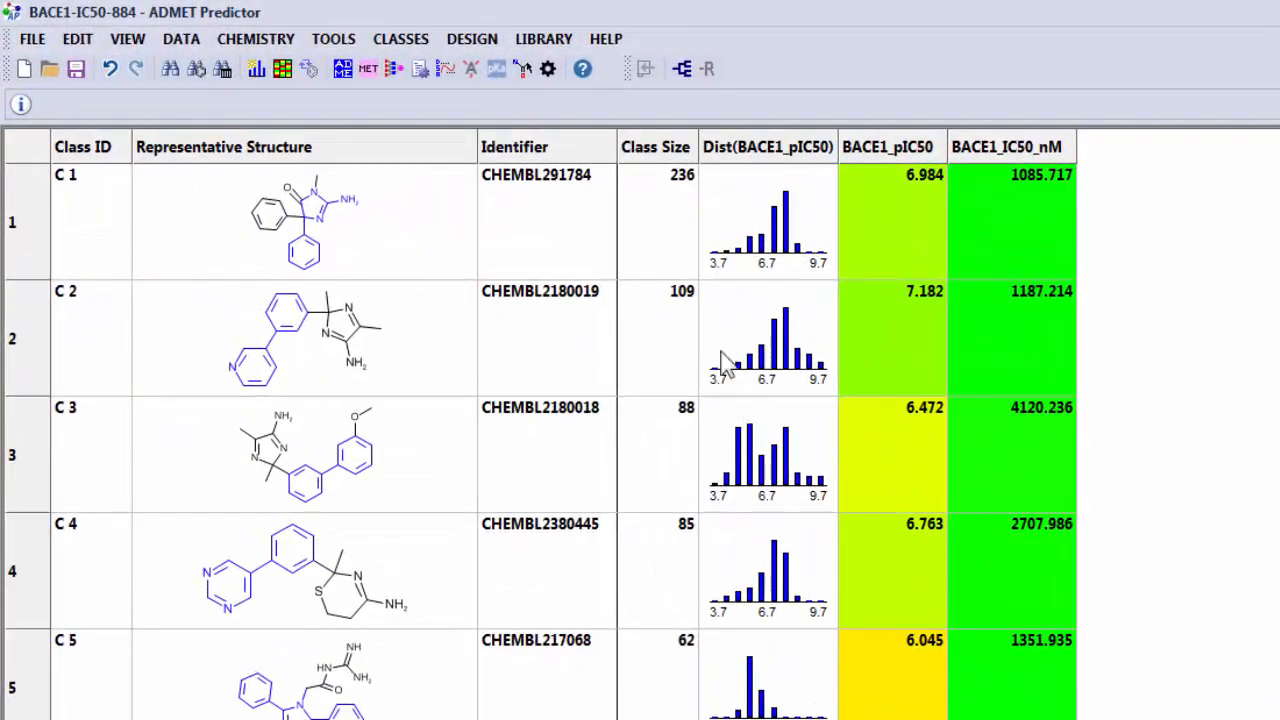
left_click(650, 255)
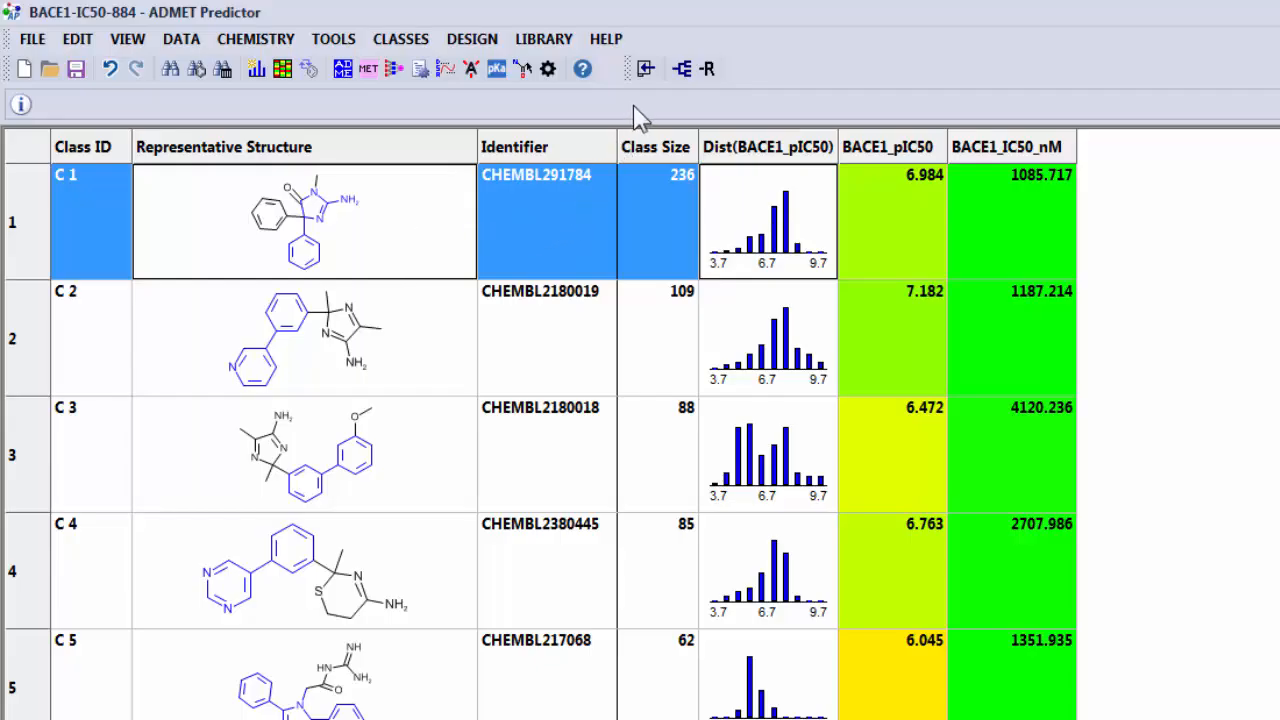
Regenerate the classes with the Frameworks method.
left_click(682, 68)
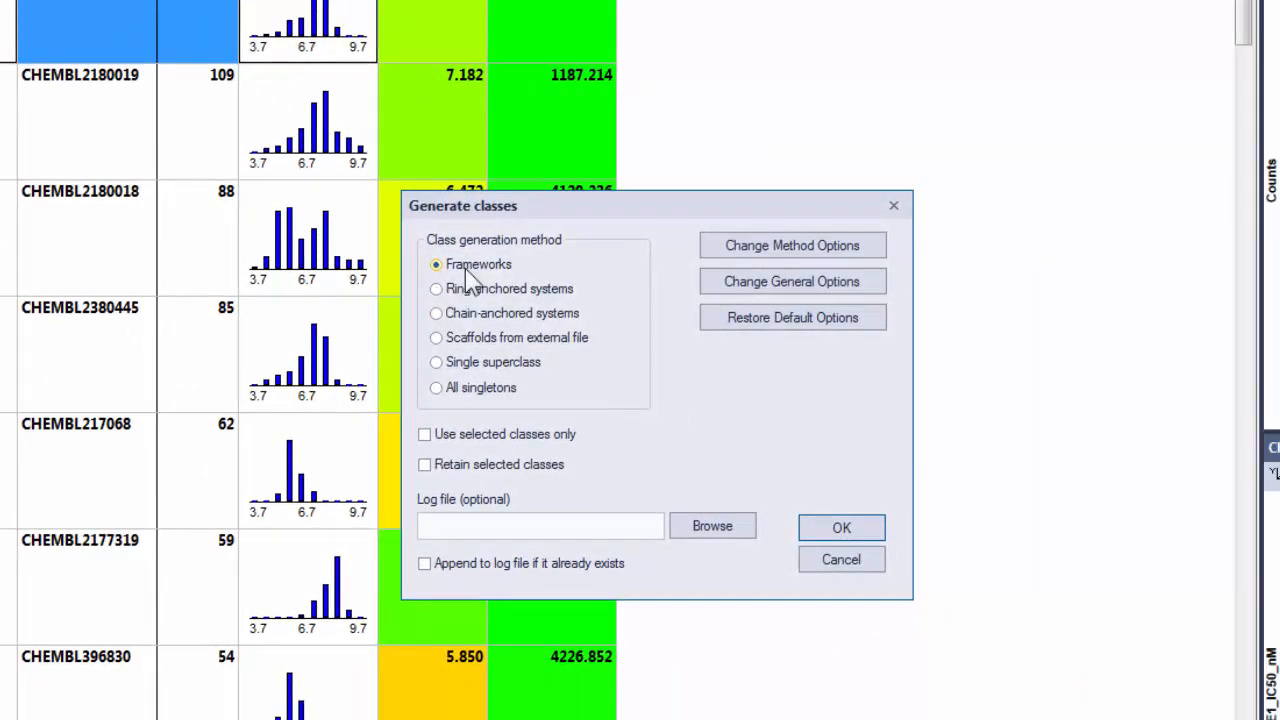
left_click(826, 524)
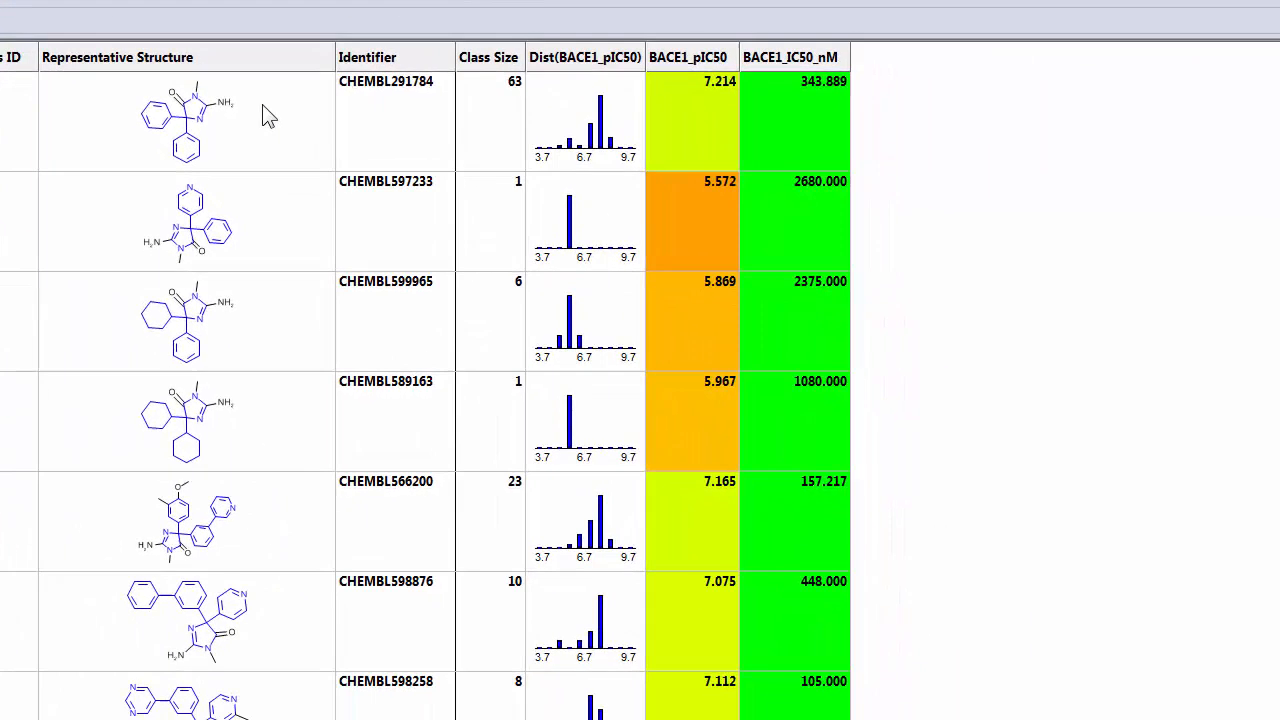
Copy the representative structure of class C 1 as SMILES.
left_click(399, 216)
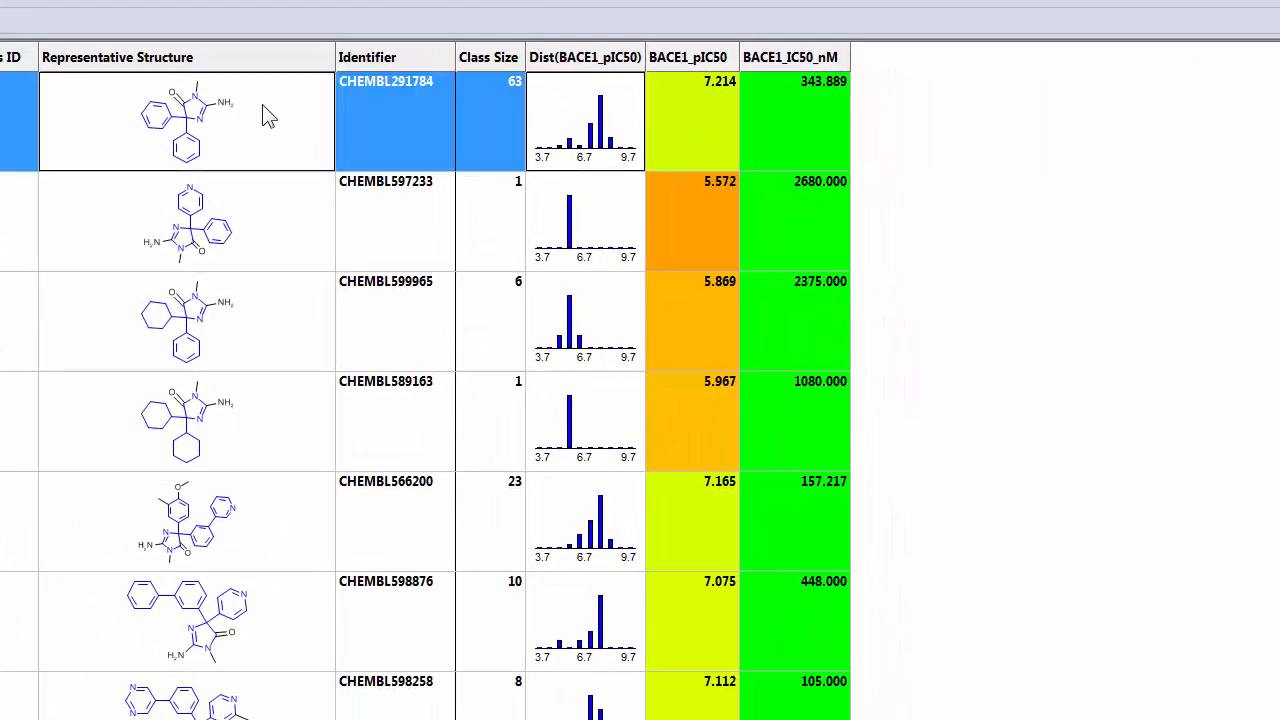
right_click(263, 106)
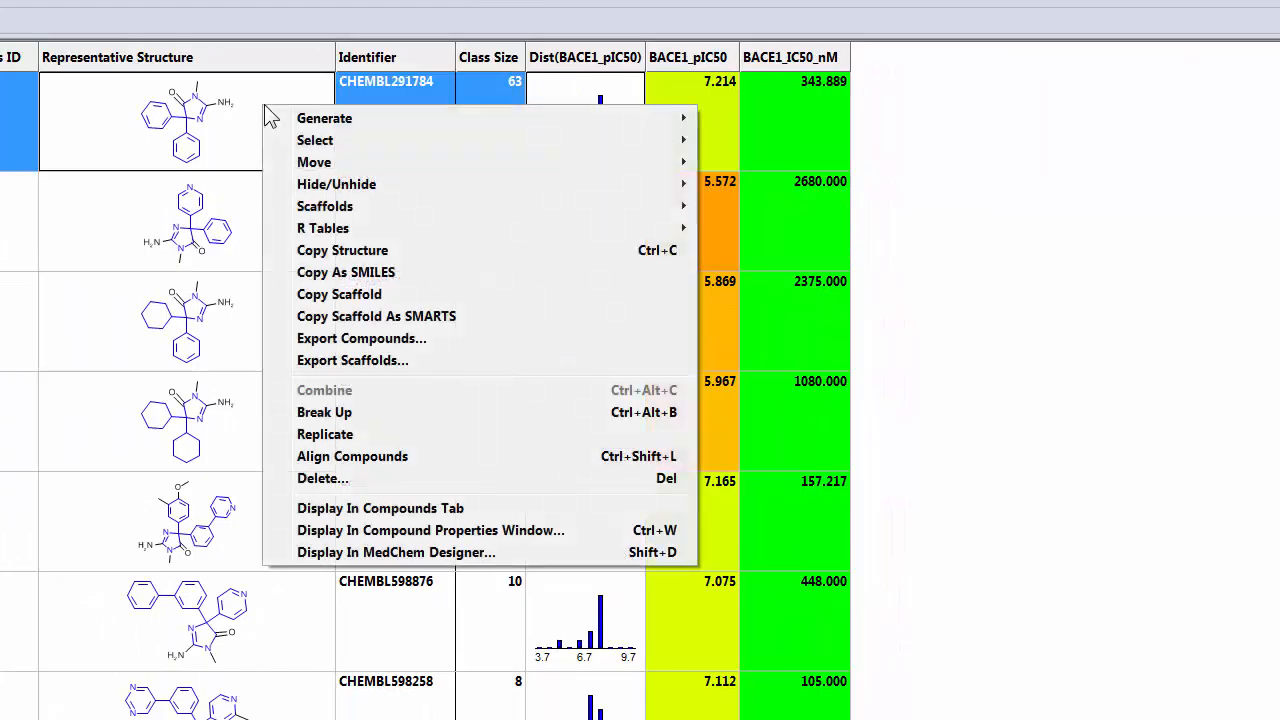
left_click(338, 276)
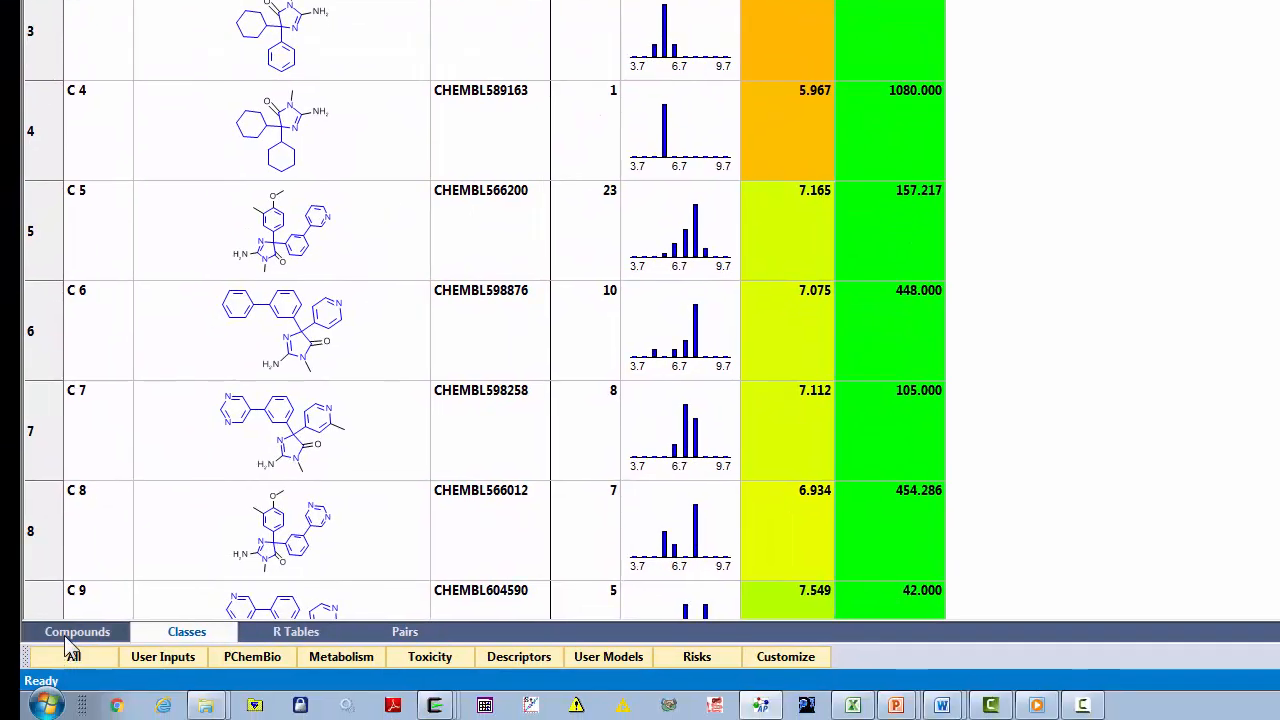
Start a structure query on the compounds list and place the copied representative structure in a MedChem Designer sketch.
left_click(68, 638)
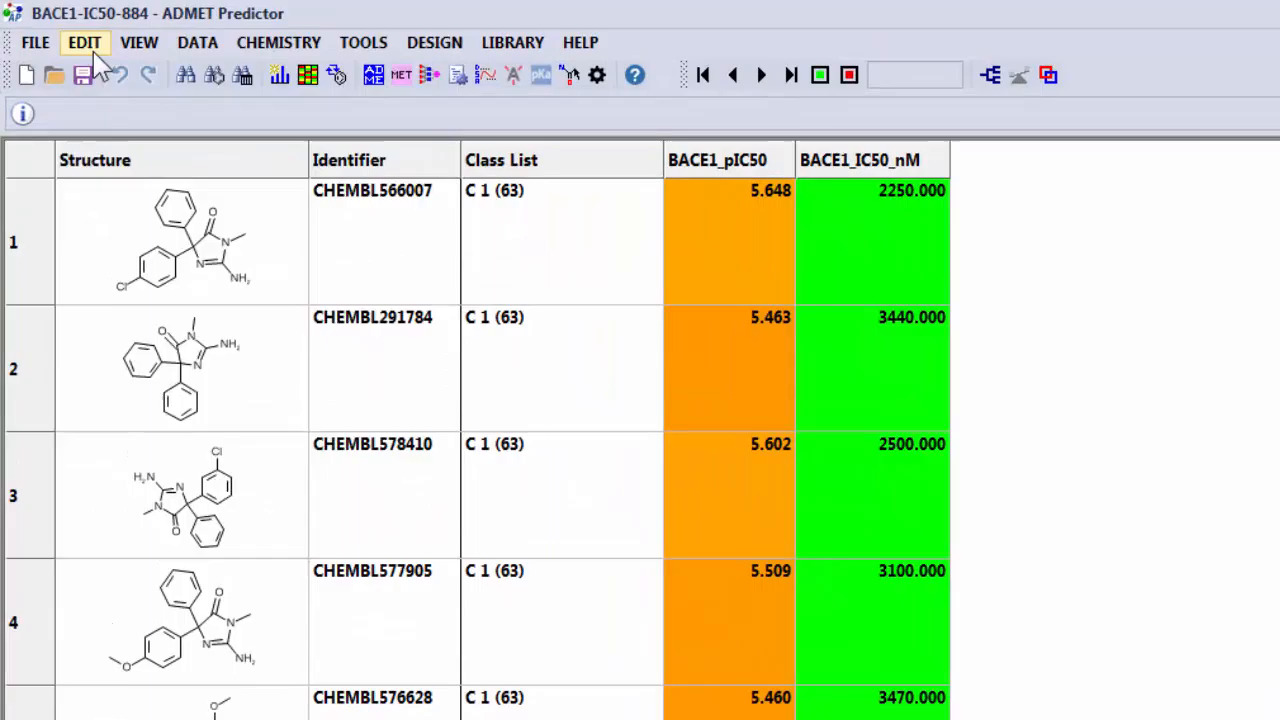
left_click(88, 45)
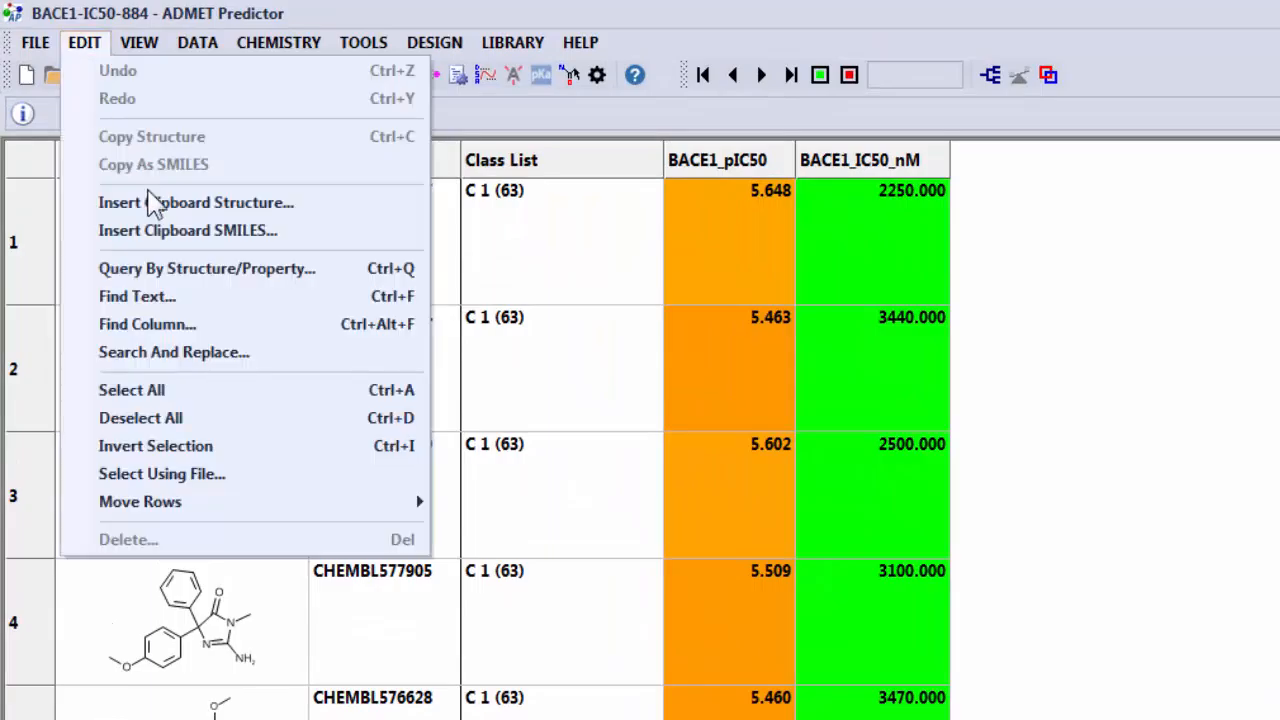
left_click(198, 270)
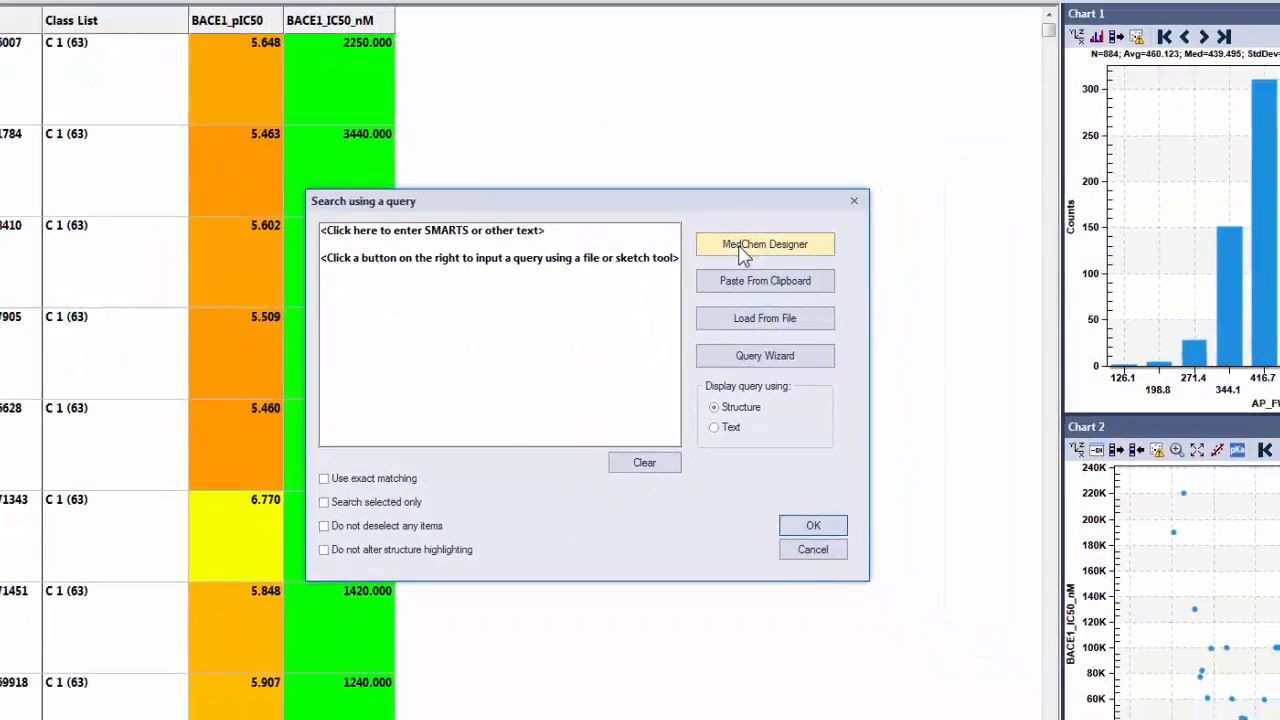
left_click(919, 216)
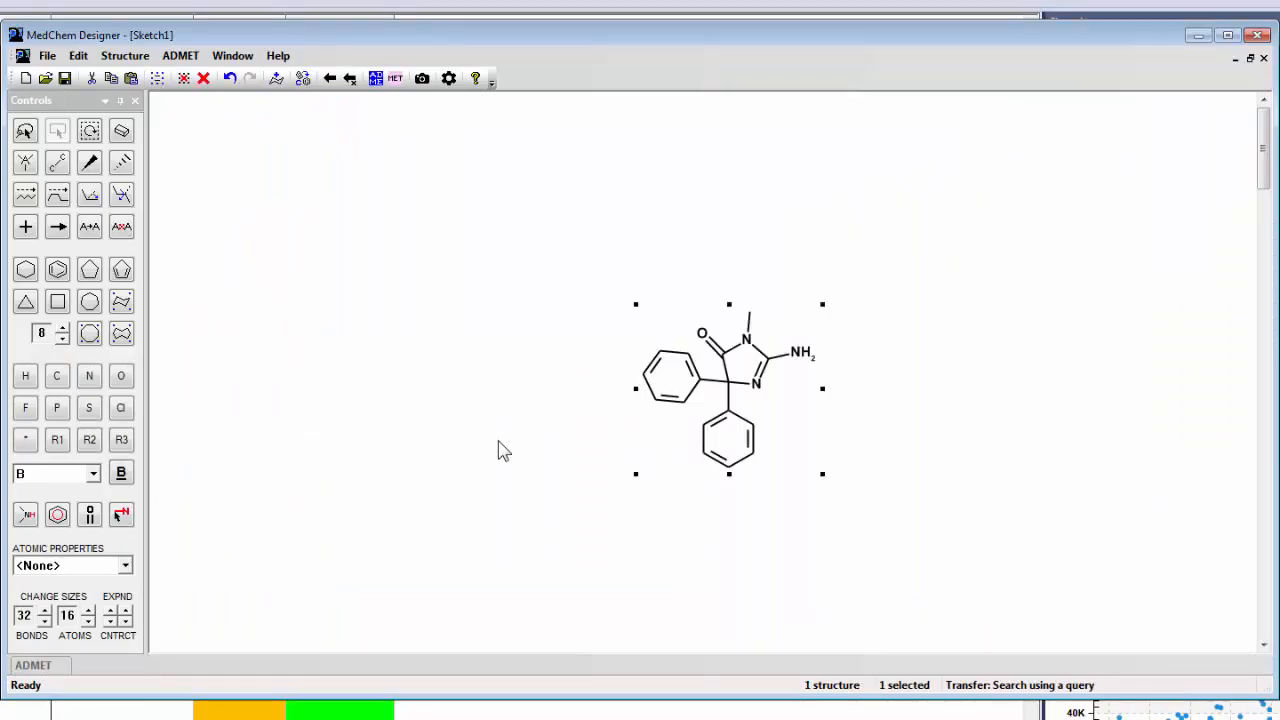
Erase the N-methyl and both phenyl groups to leave the aminoimidazolone core, transfer it to the query, and run the search.
left_click(152, 162)
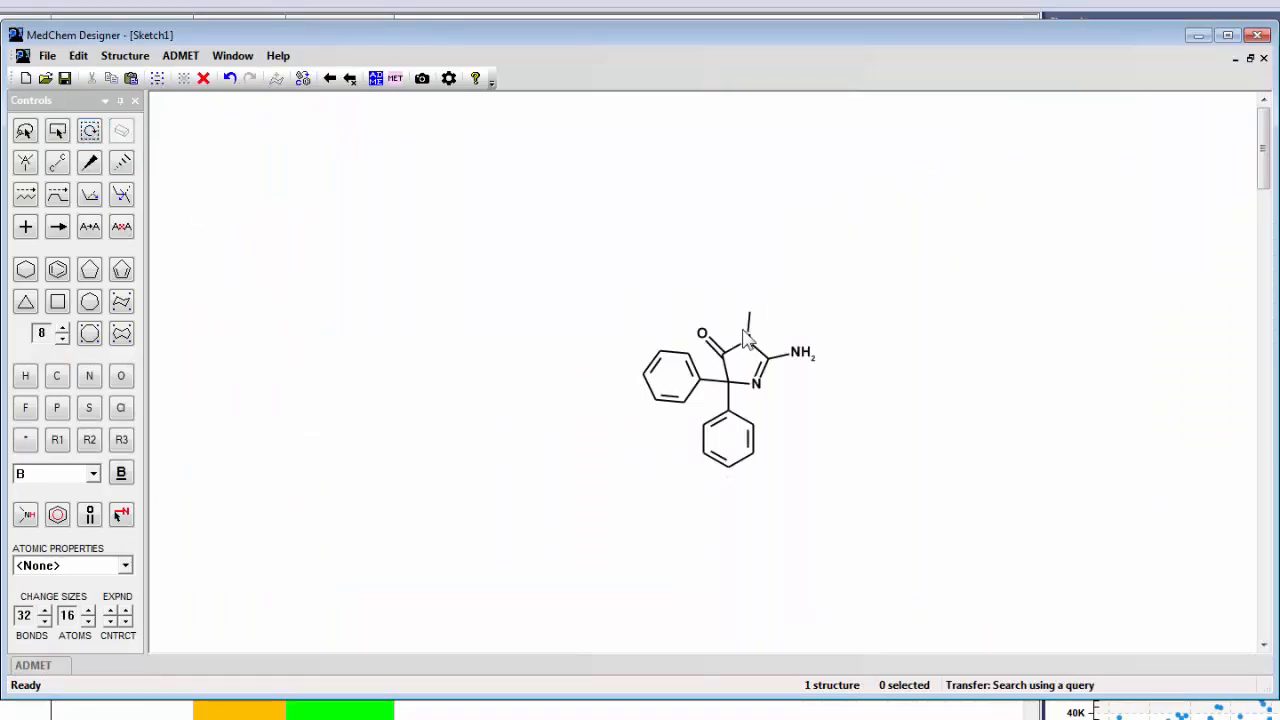
left_click_drag(625, 341, 815, 512)
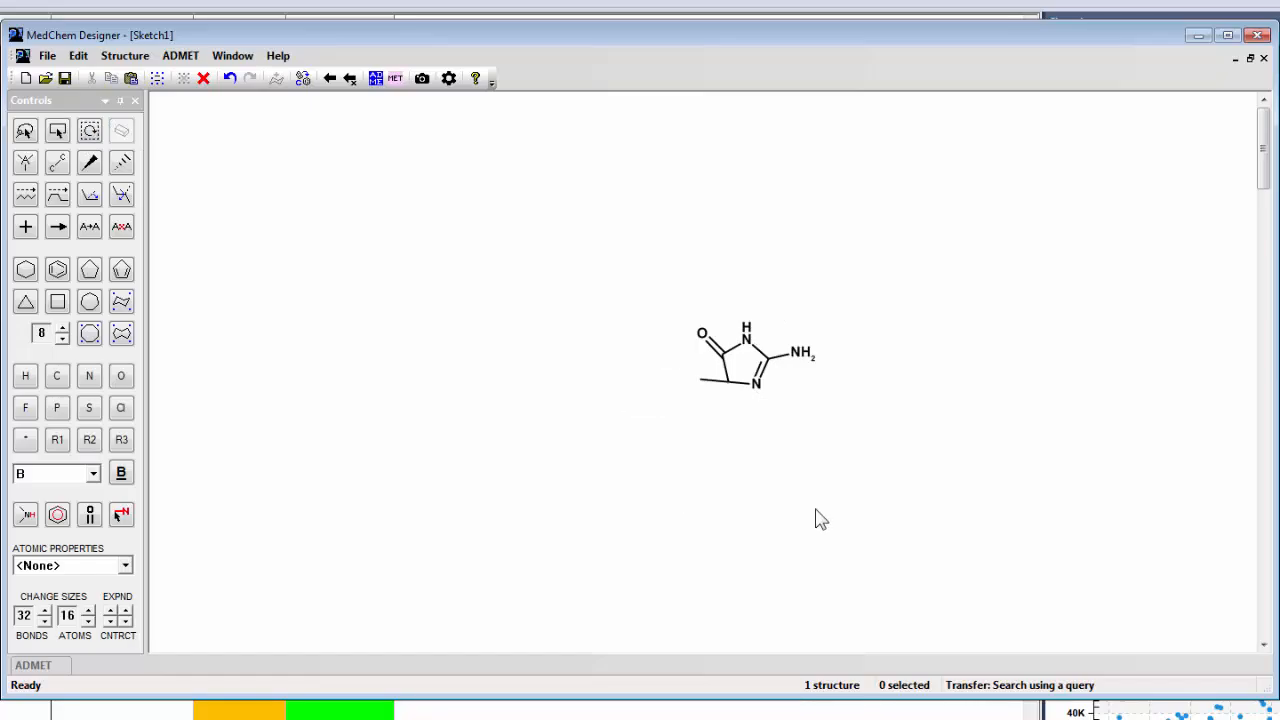
left_click(702, 382)
left_click(350, 78)
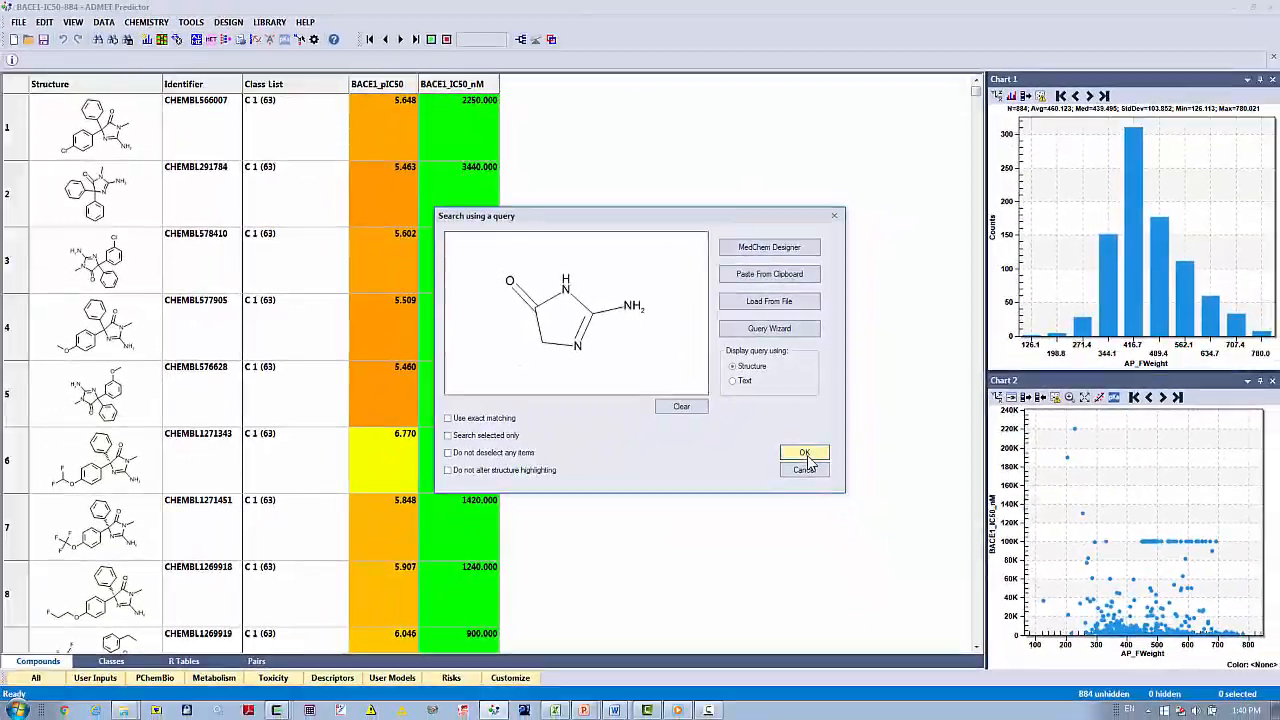
left_click(803, 482)
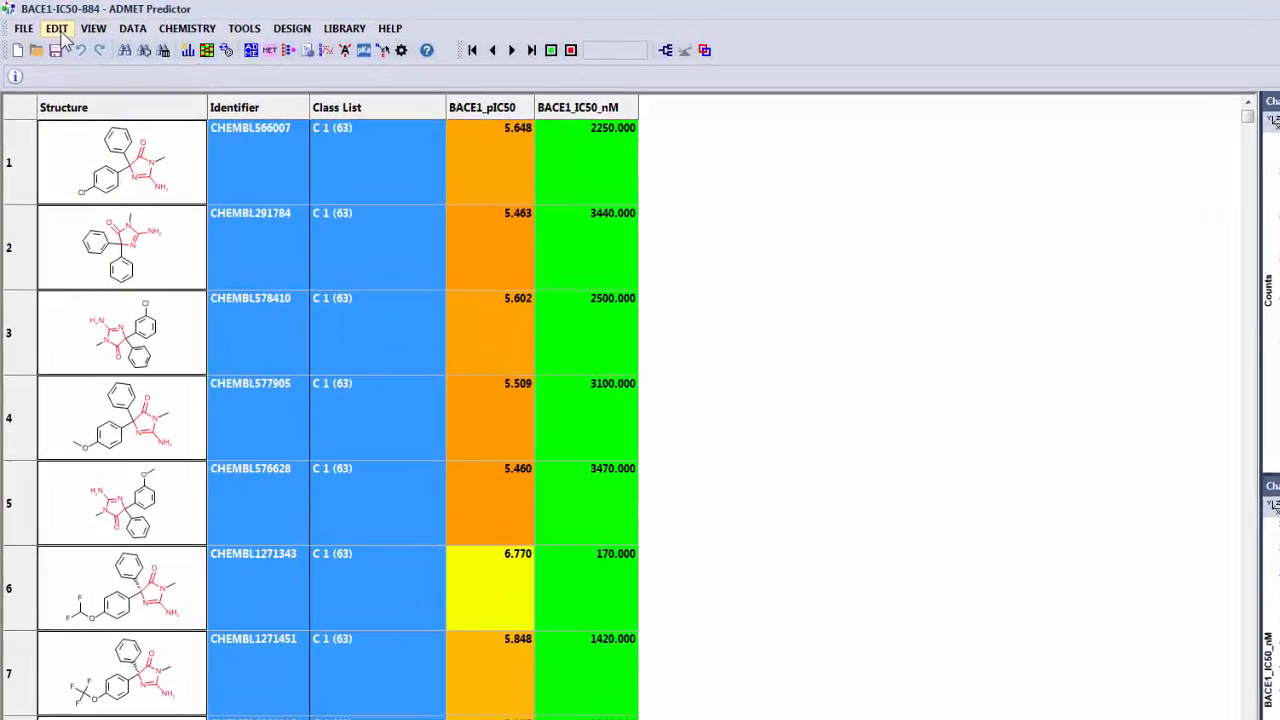
Invert the compound selection and delete the compounds that do not match the core query.
left_click(44, 22)
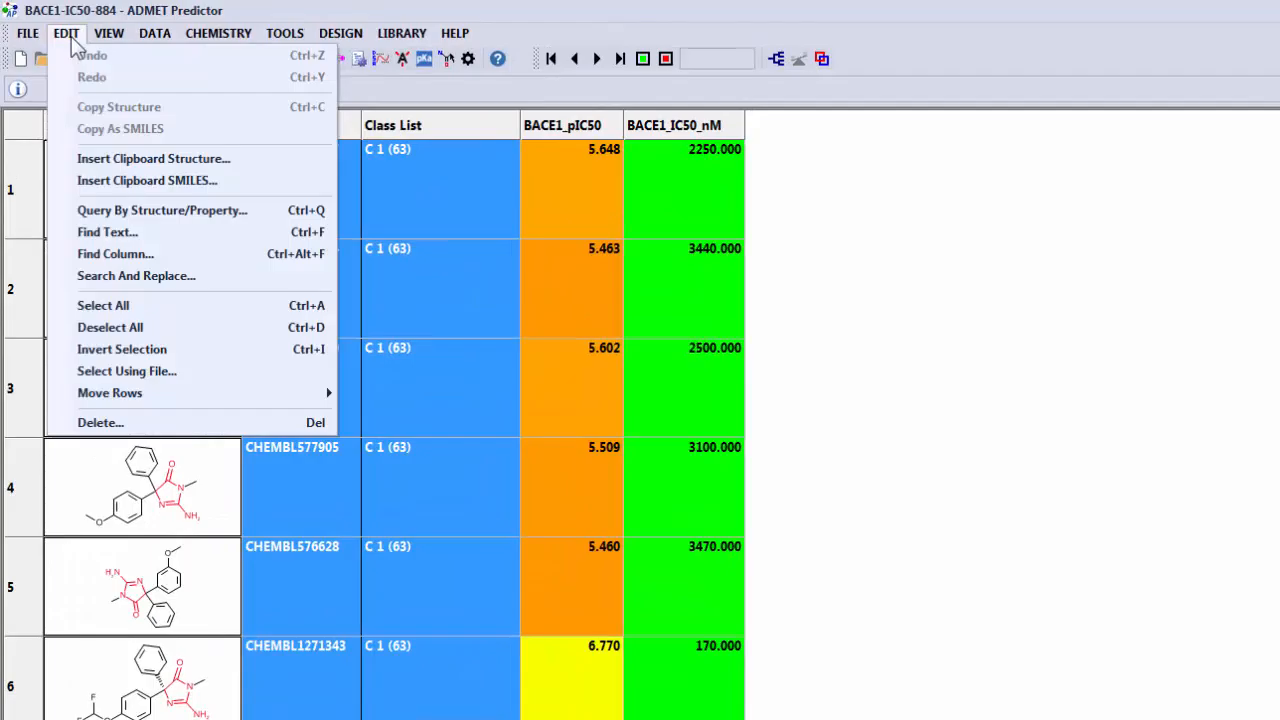
left_click(104, 352)
left_click(67, 36)
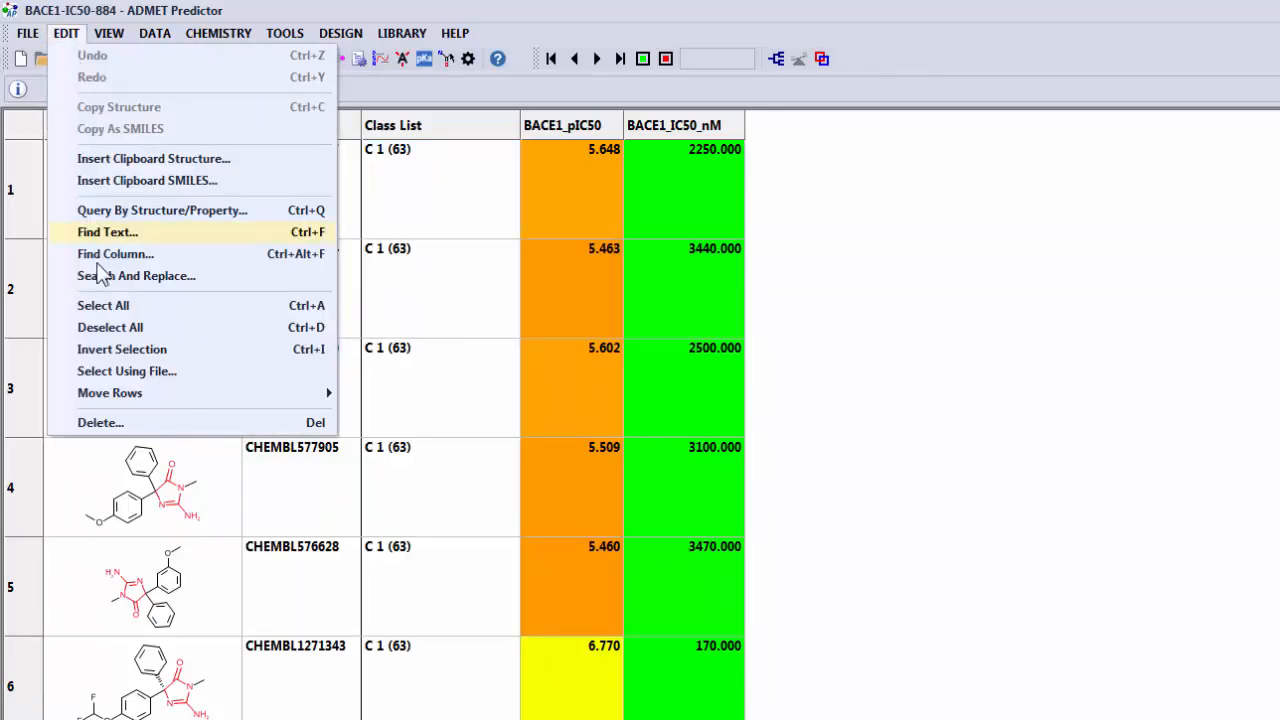
left_click(82, 33)
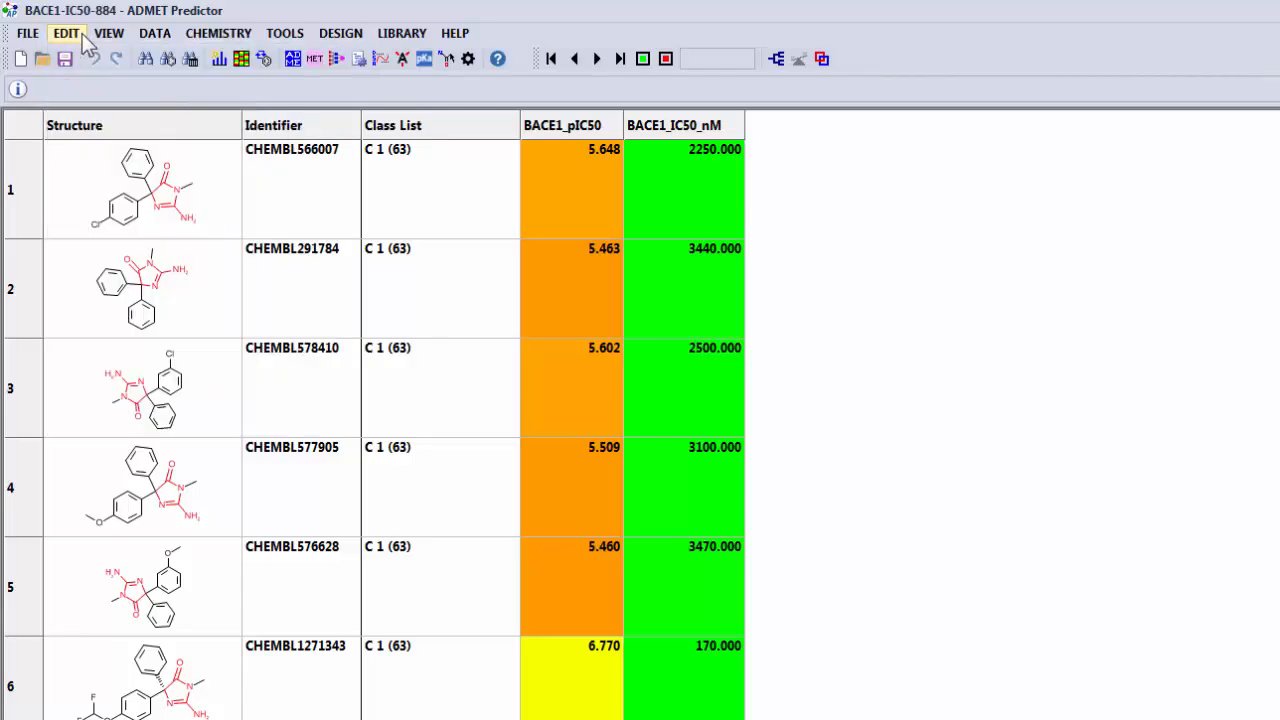
key("Delete")
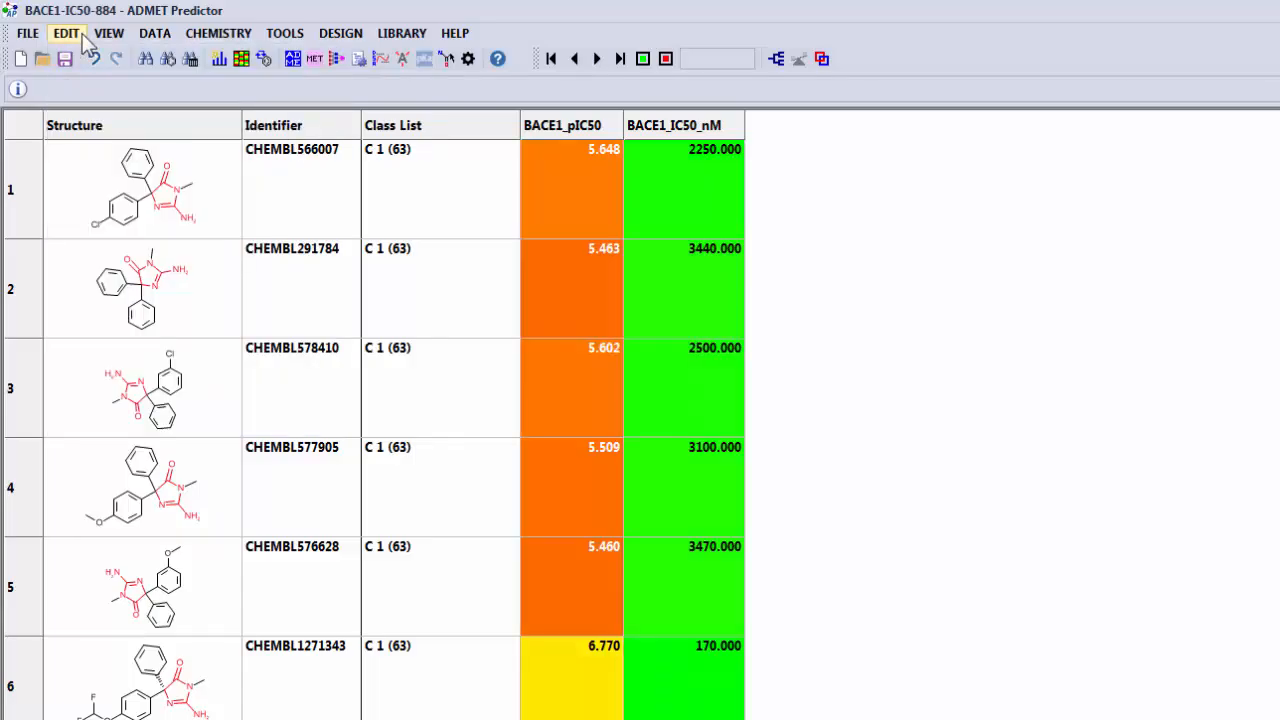
Save the reduced dataset as a new file named BACE1-IC50-195.xtk in the ClassGeneration folder.
left_click(24, 37)
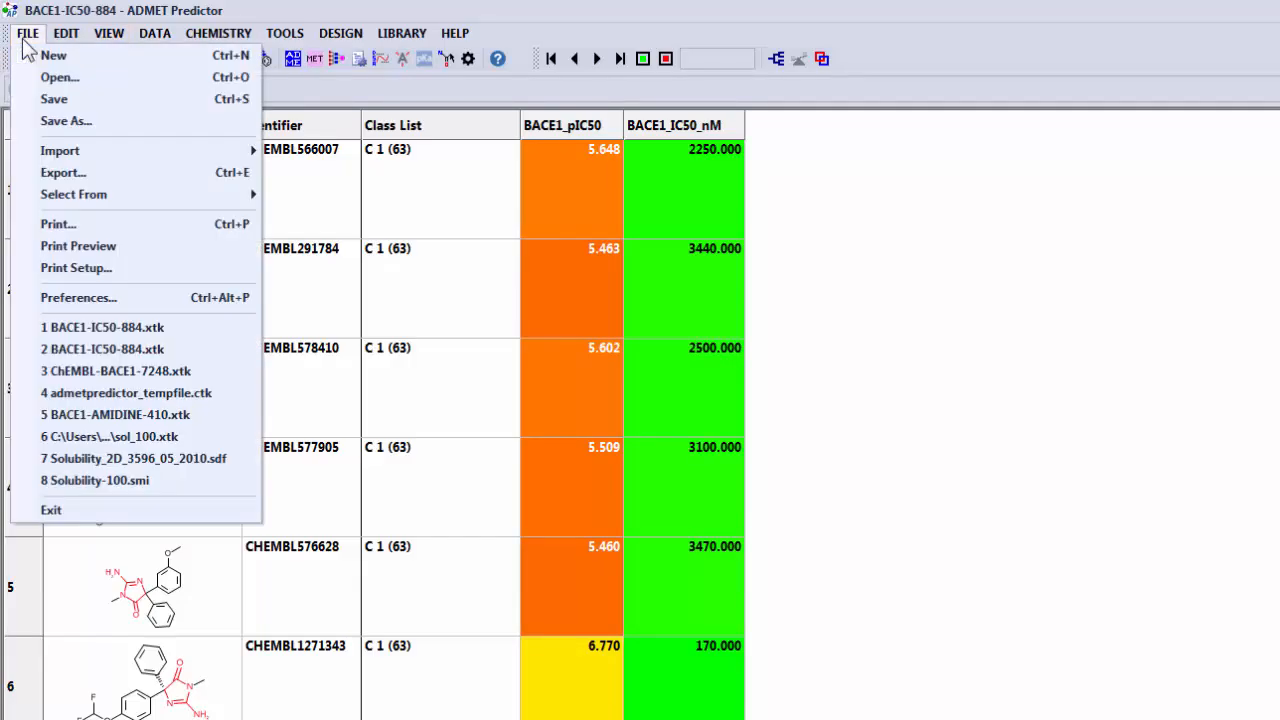
left_click(57, 130)
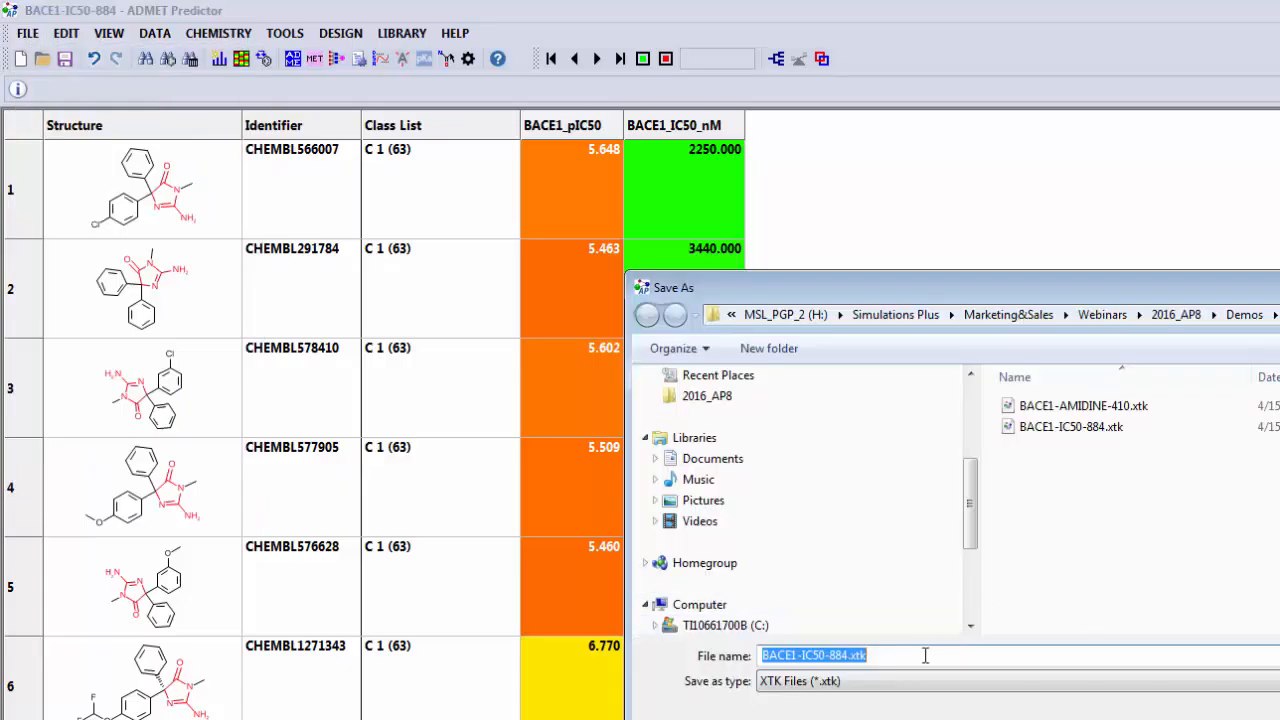
left_click(925, 655)
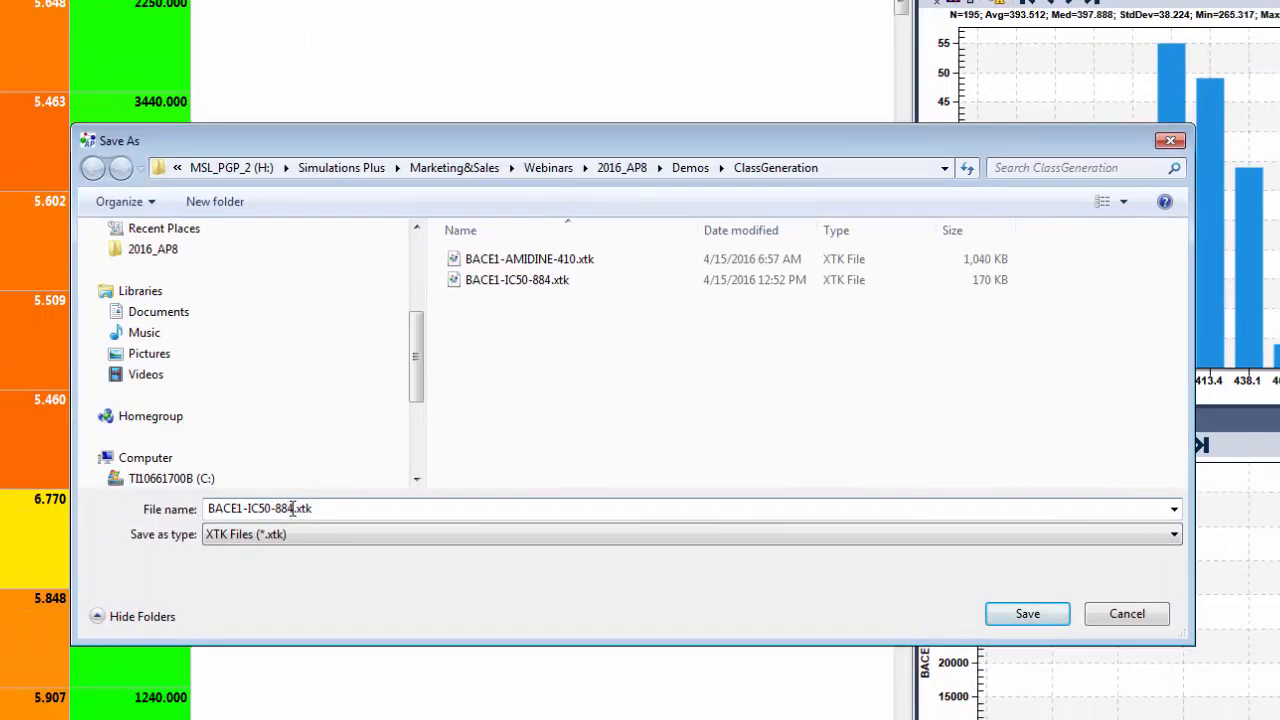
key("BackSpace")
key("BackSpace")
key("BackSpace")
type("195")
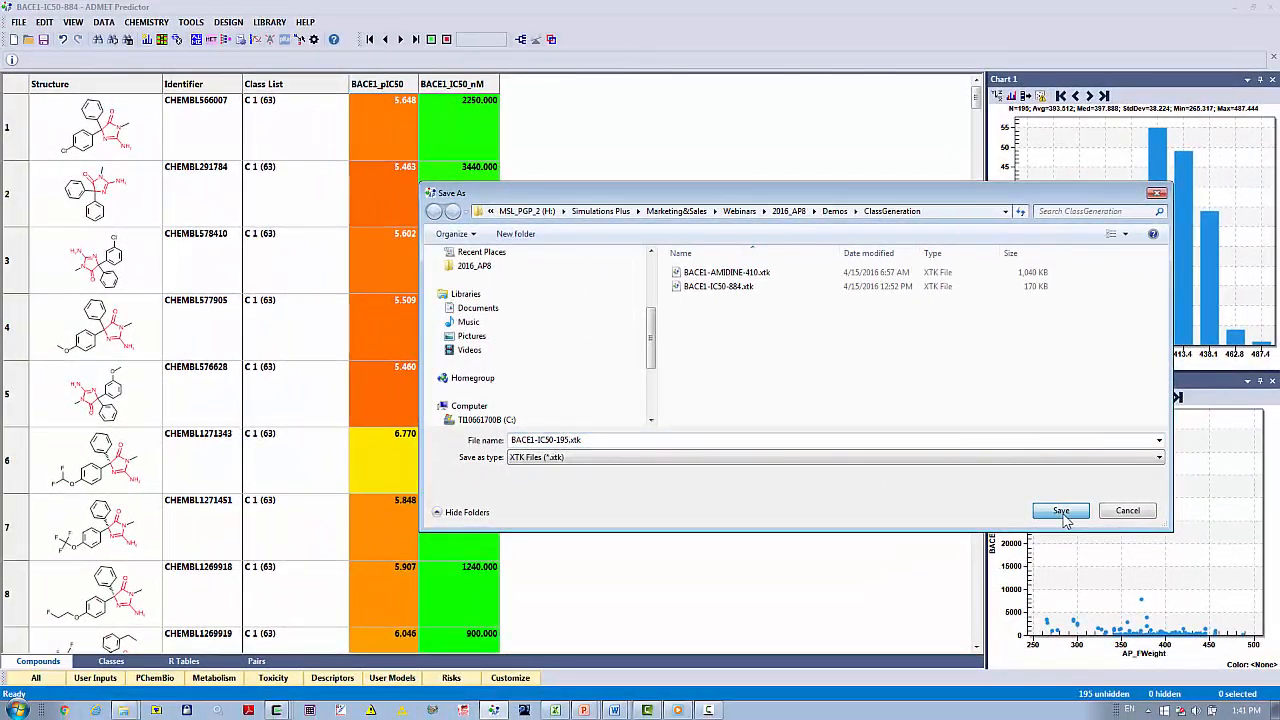
left_click(1062, 513)
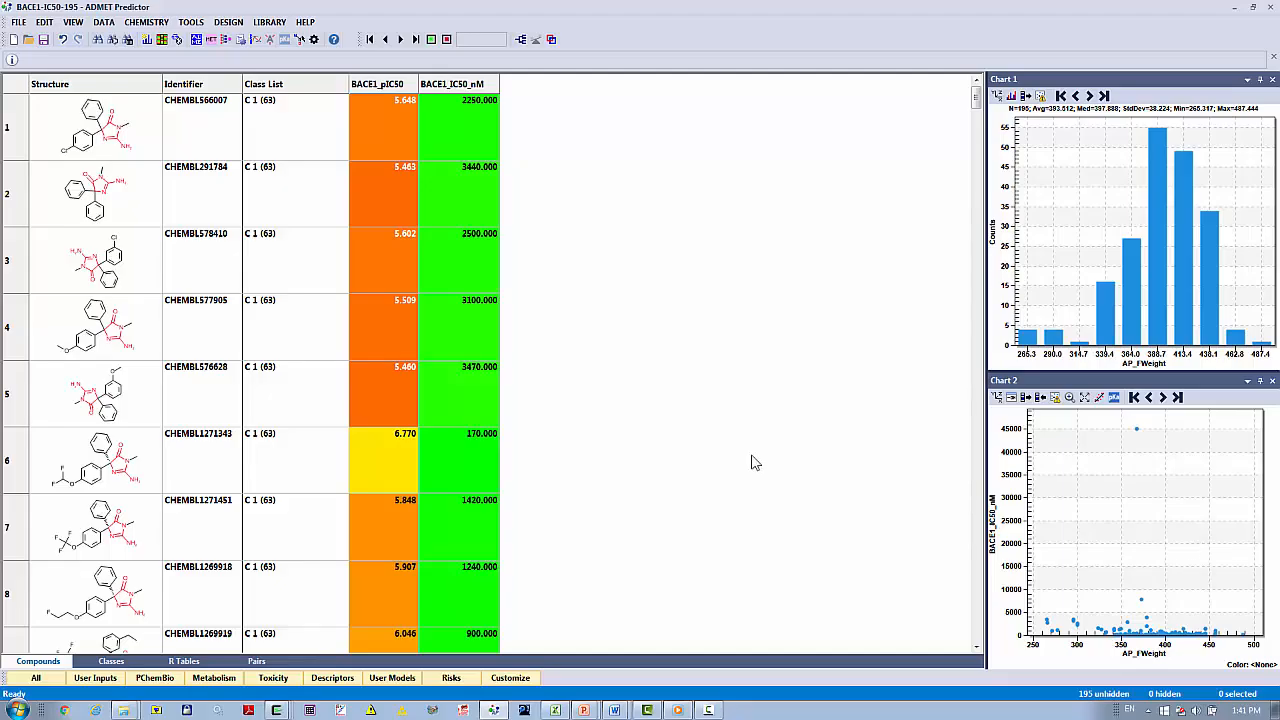
Regenerate the classes of the reduced dataset with the Single superclass method.
left_click(118, 662)
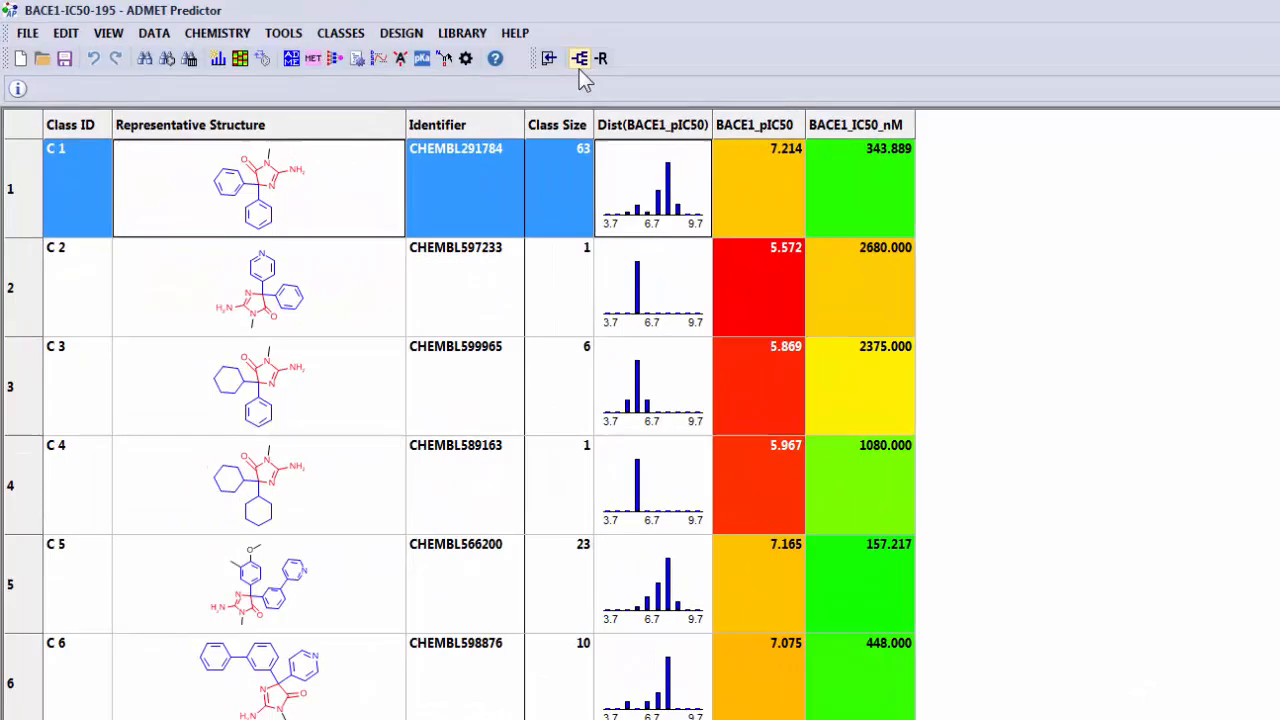
left_click(580, 60)
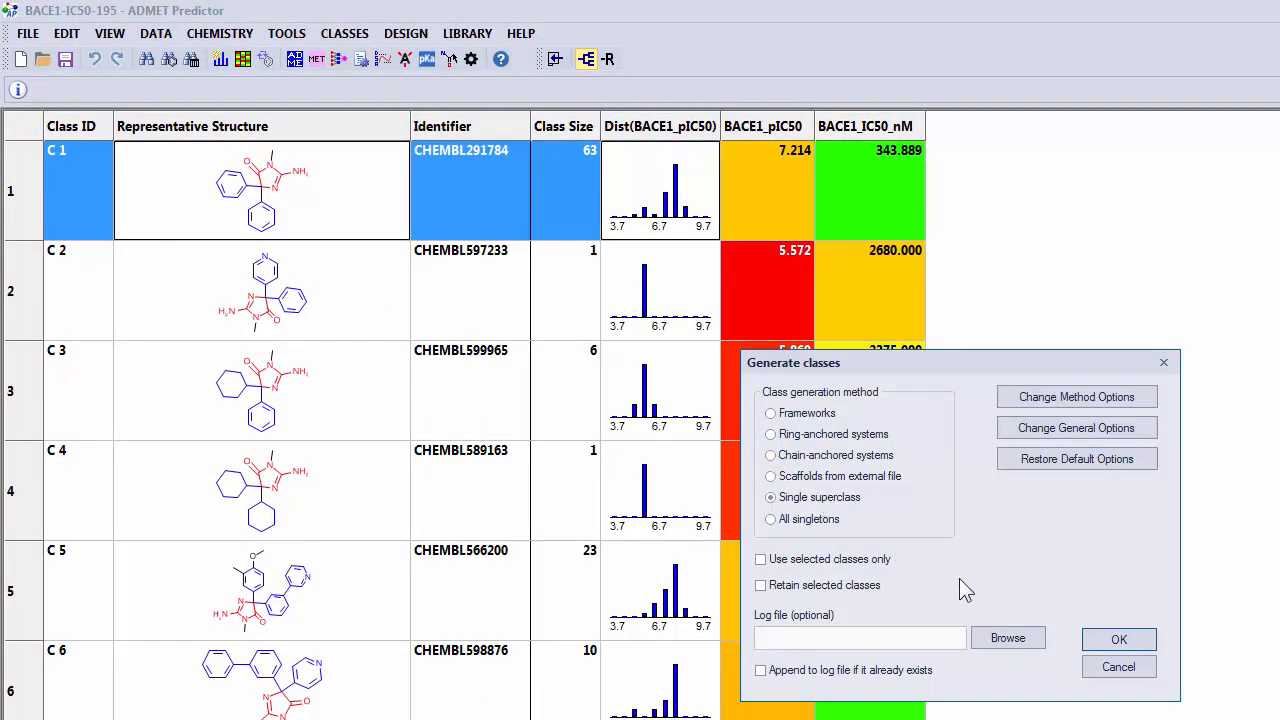
left_click(1119, 639)
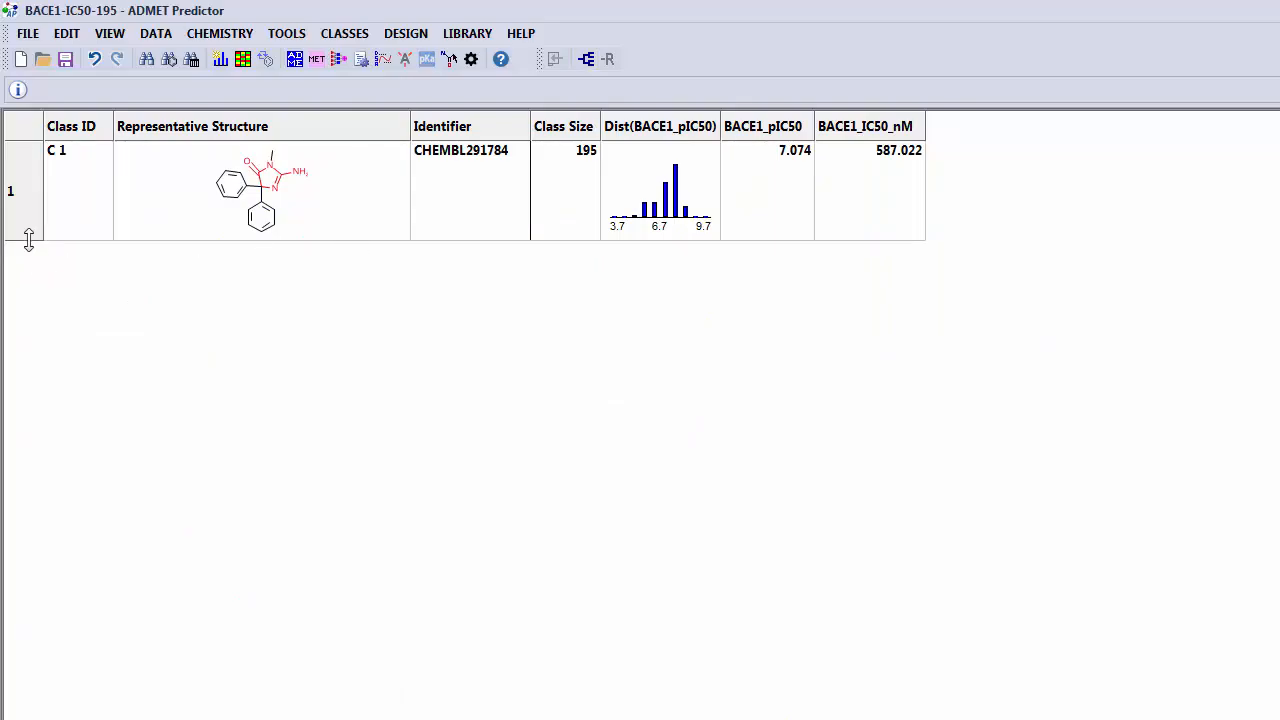
Enlarge the row of class C 1 and generate its Markush MCS with at most 5 mismatched atoms and bonds.
left_click_drag(28, 240, 20, 342)
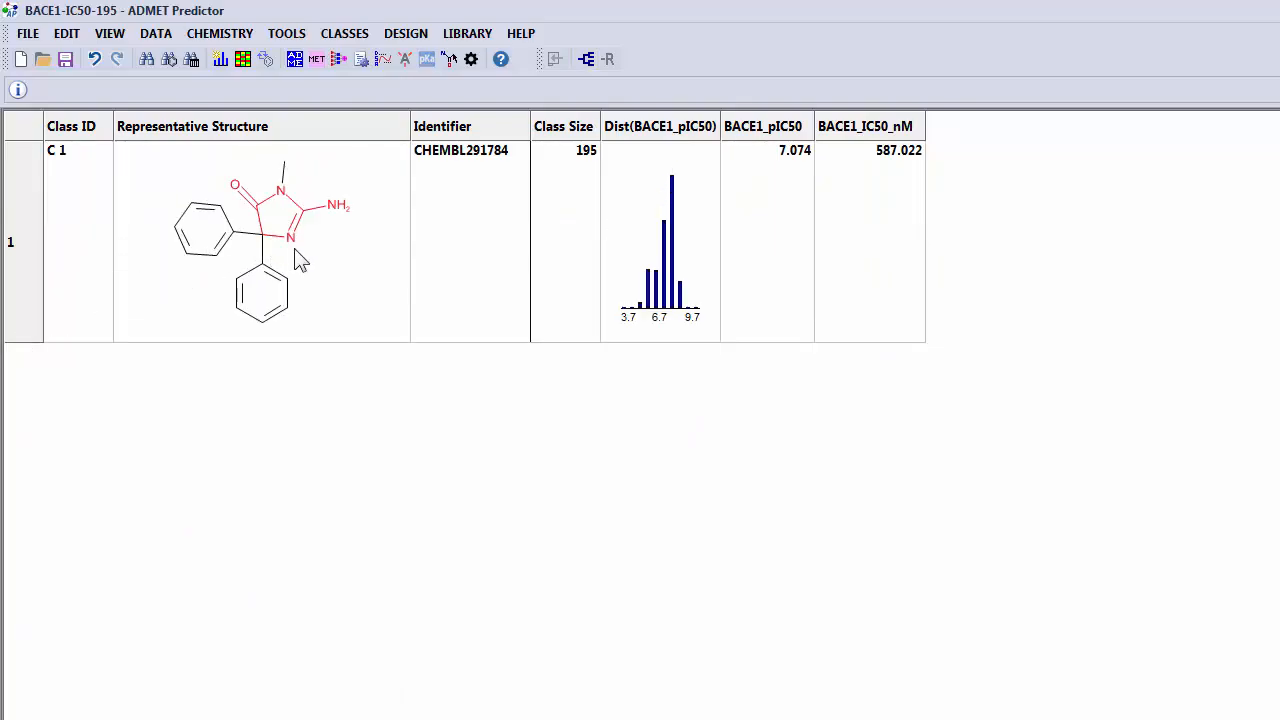
right_click(350, 270)
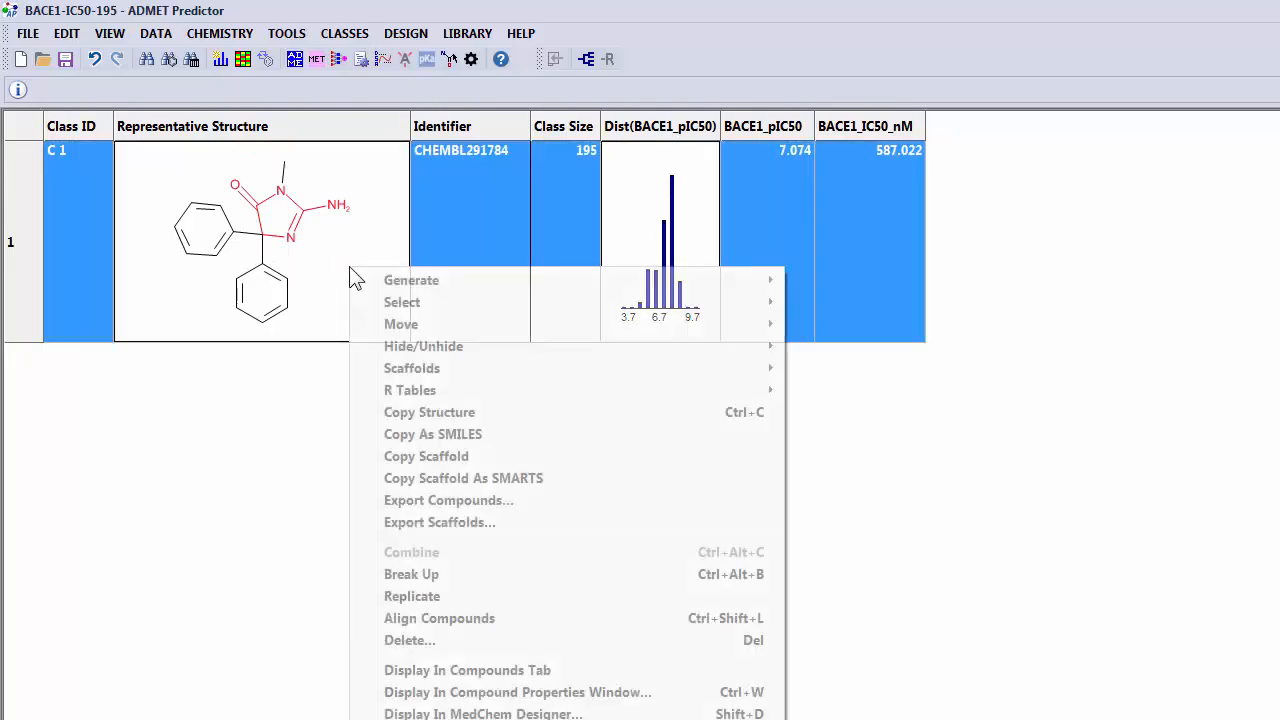
mouse_move(426, 284)
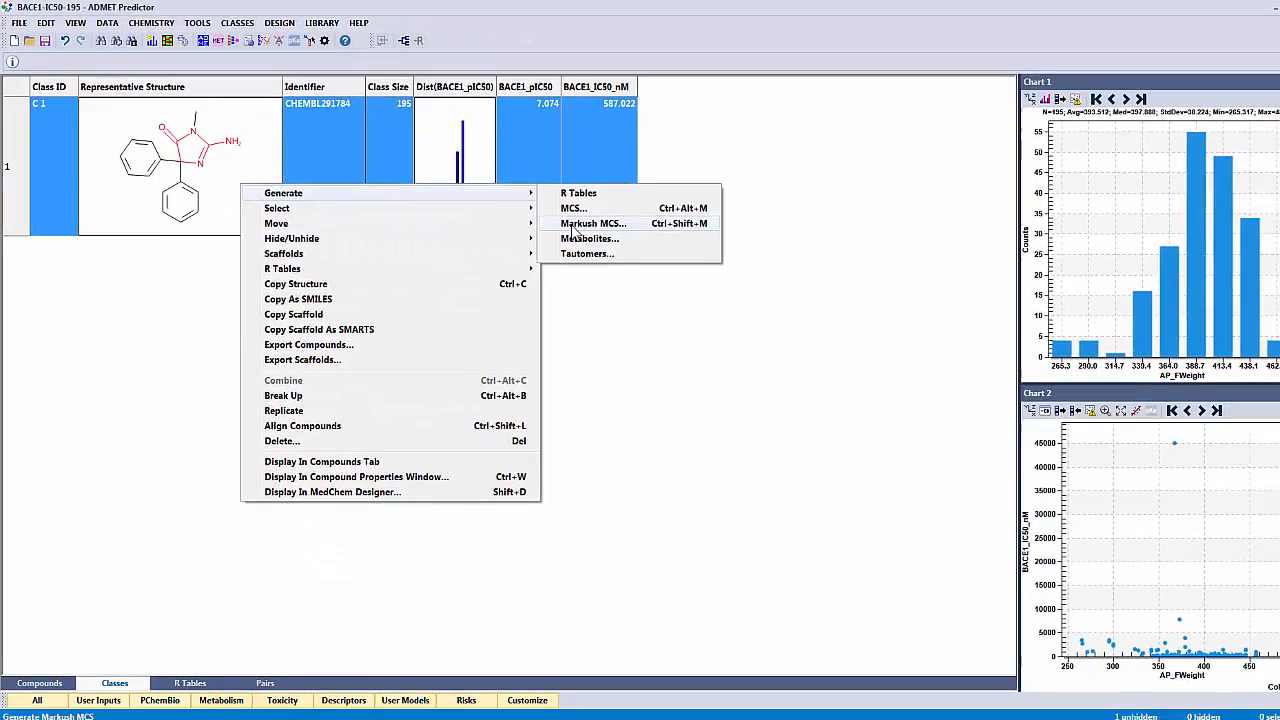
left_click(862, 324)
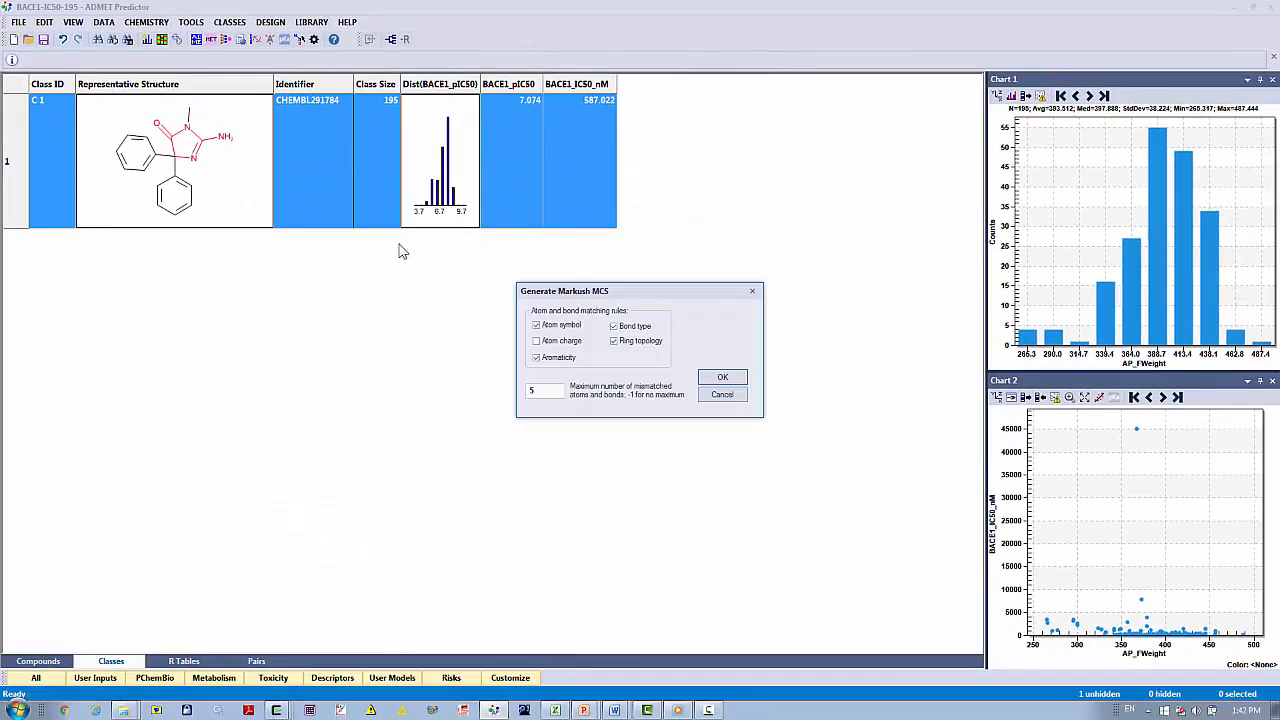
left_click(721, 381)
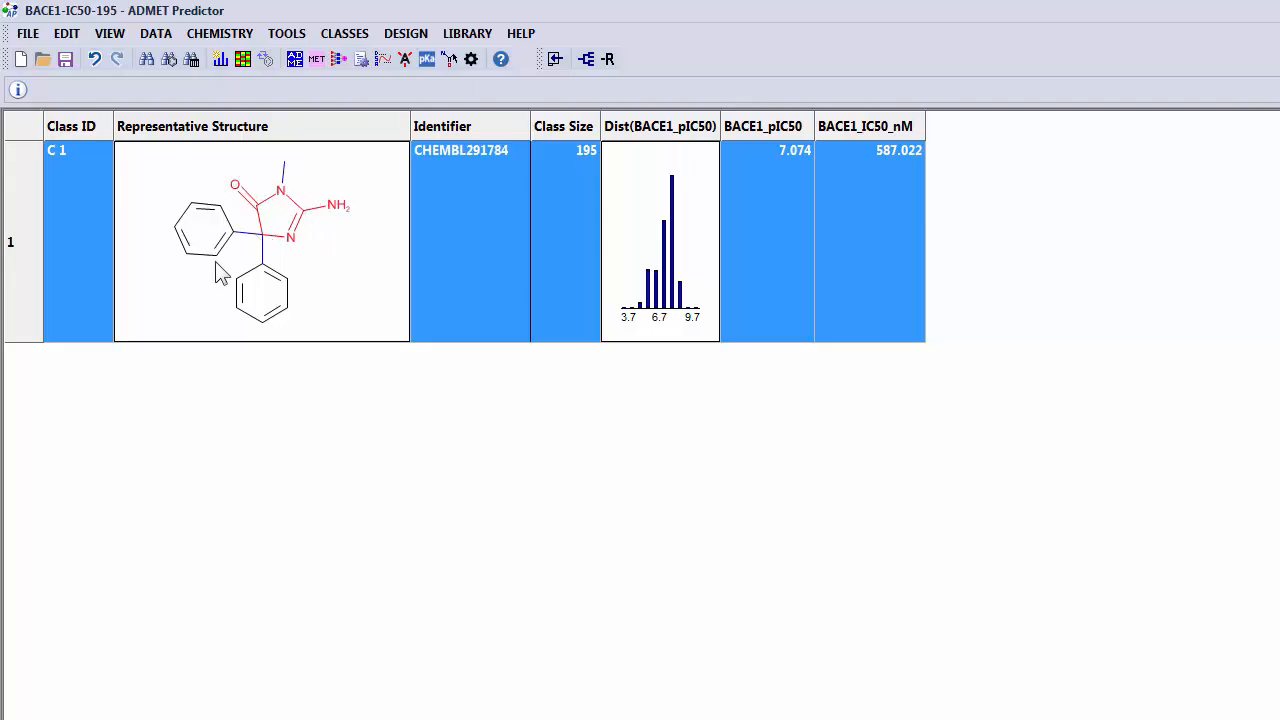
Clear the query highlighting from the structures so only the scaffold coloring shows.
left_click(110, 36)
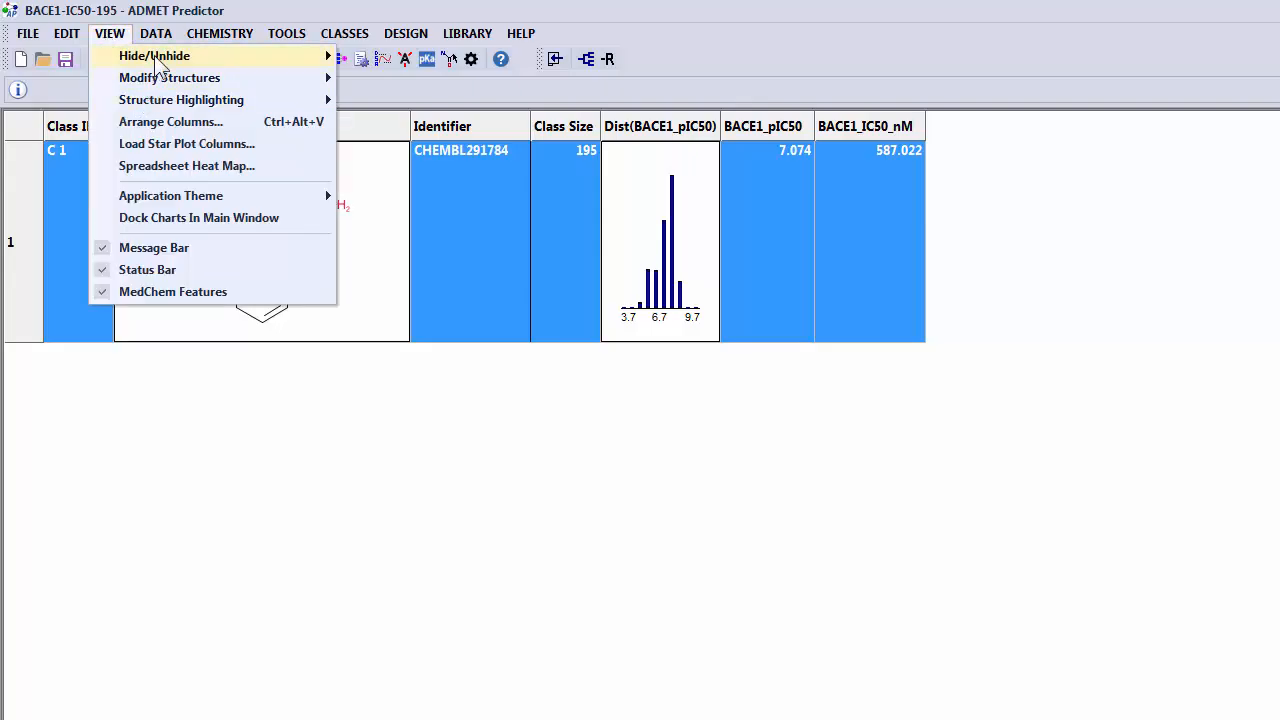
mouse_move(148, 106)
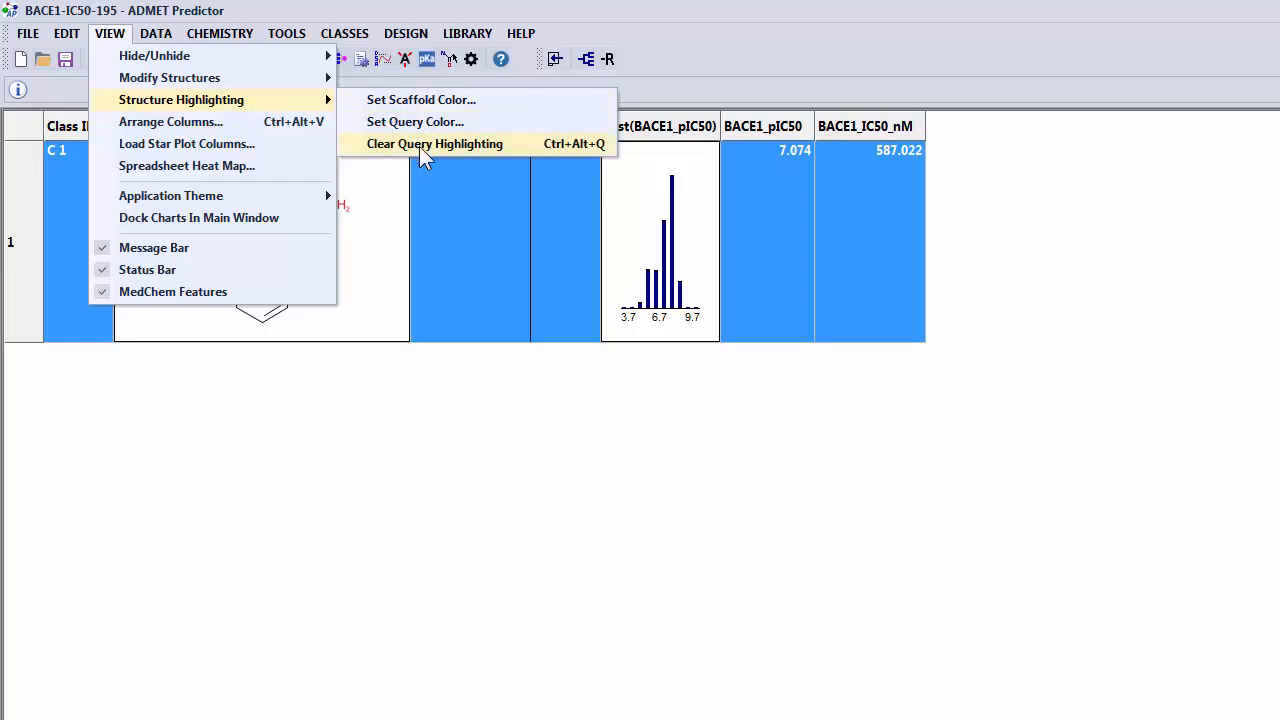
left_click(459, 146)
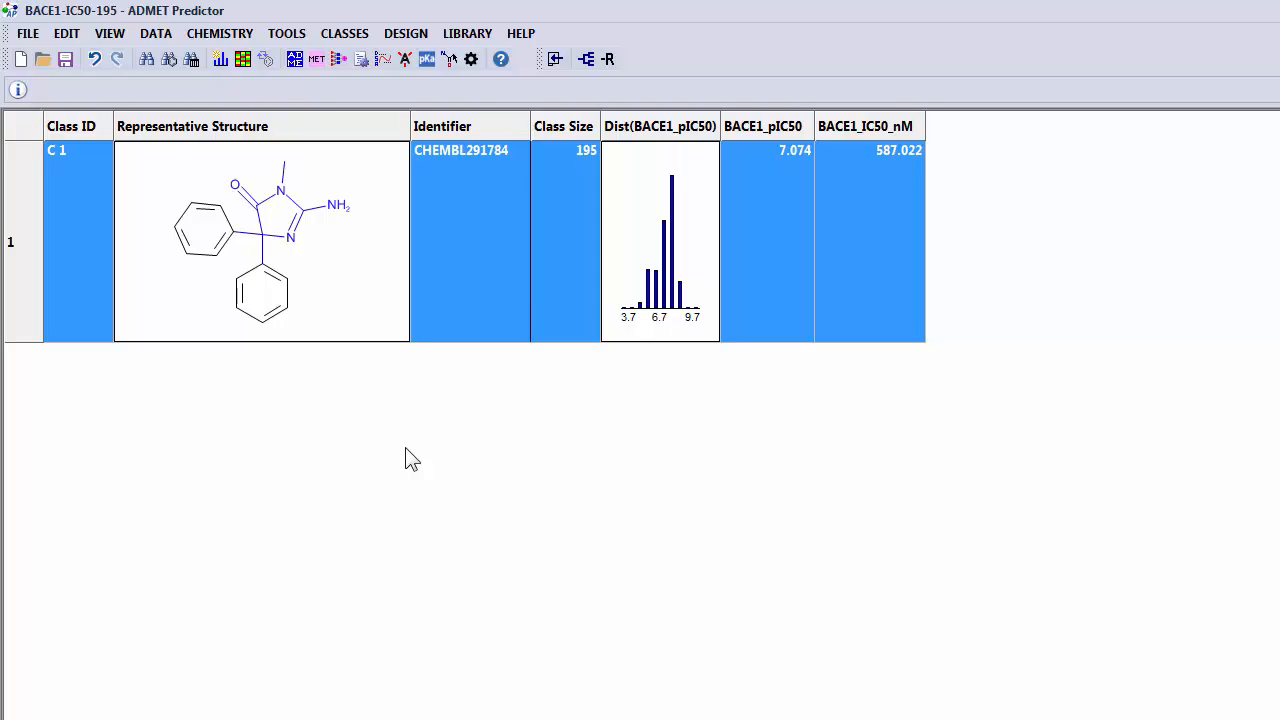
Generate the R table for class C 1.
right_click(368, 286)
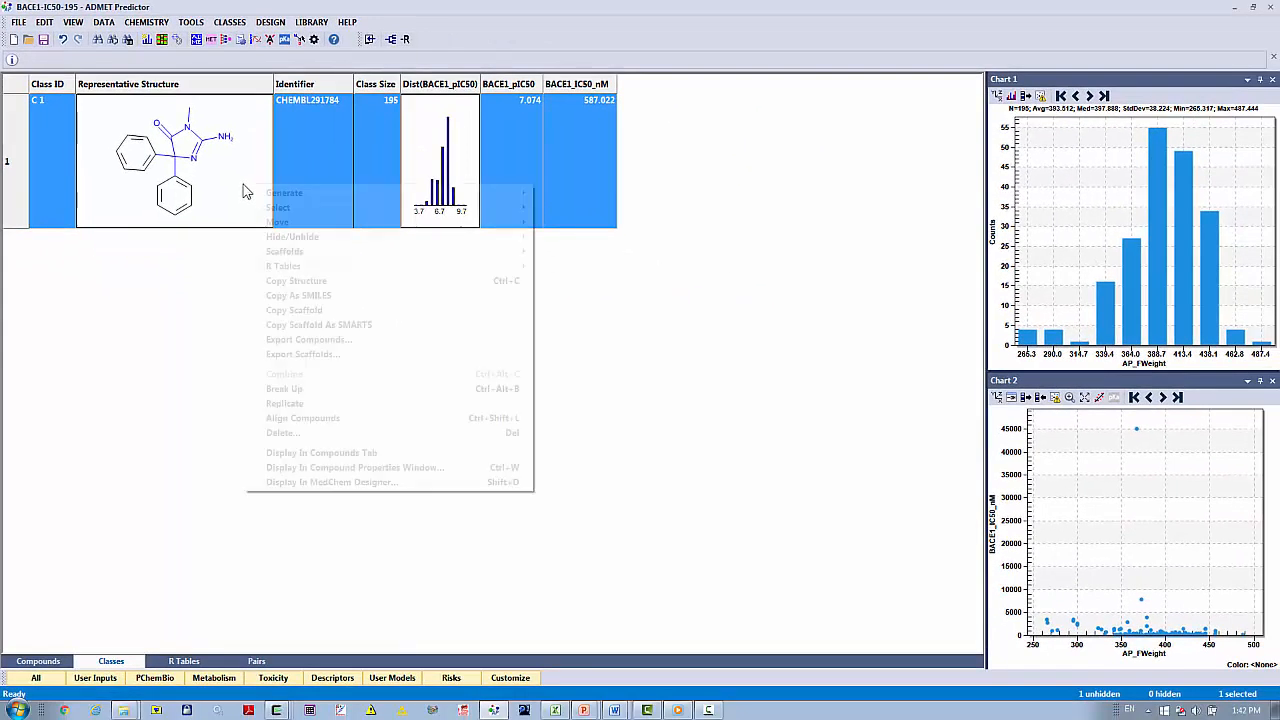
mouse_move(249, 198)
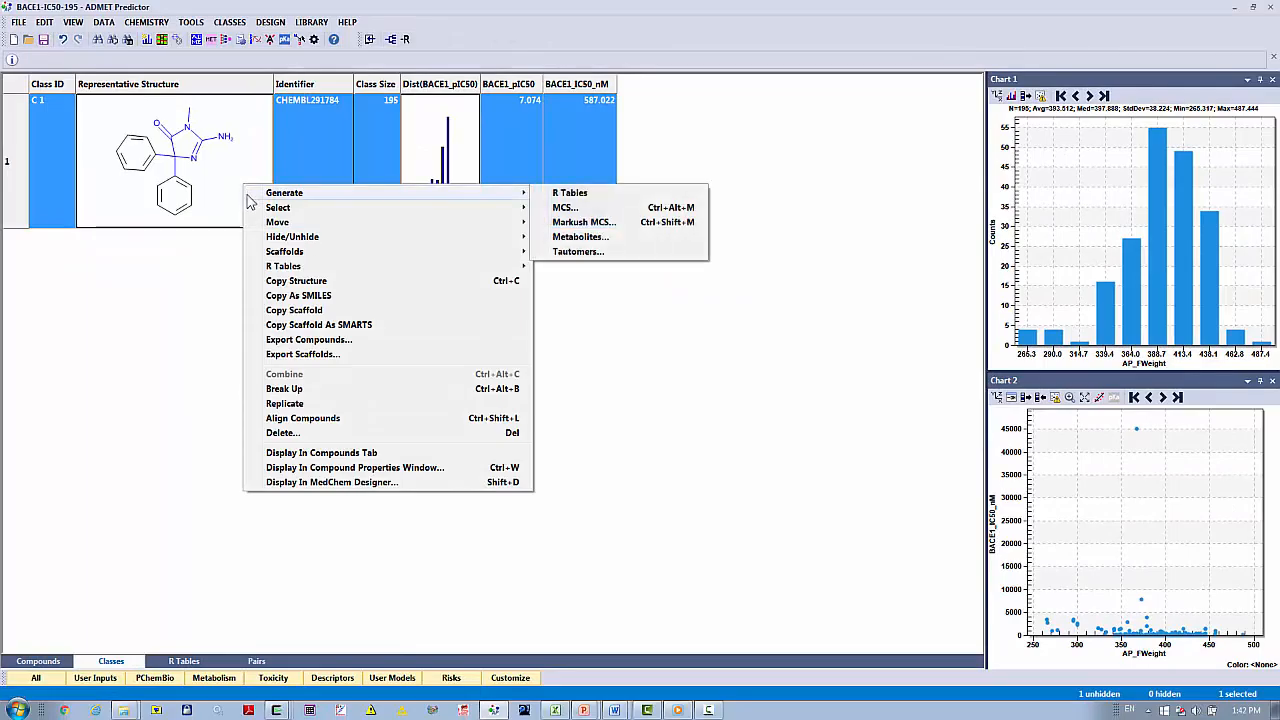
left_click(622, 196)
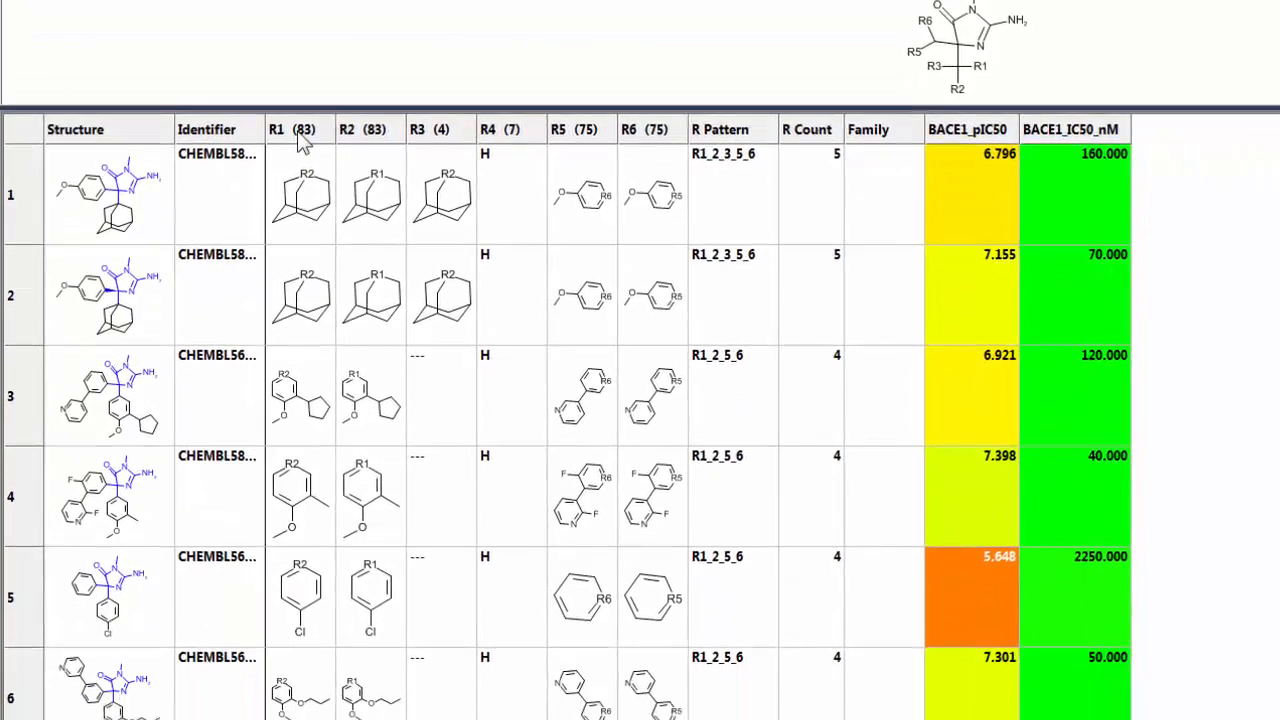
Sort the R table by the R1 substituent in descending order and increase the height of its first row.
left_click(305, 312)
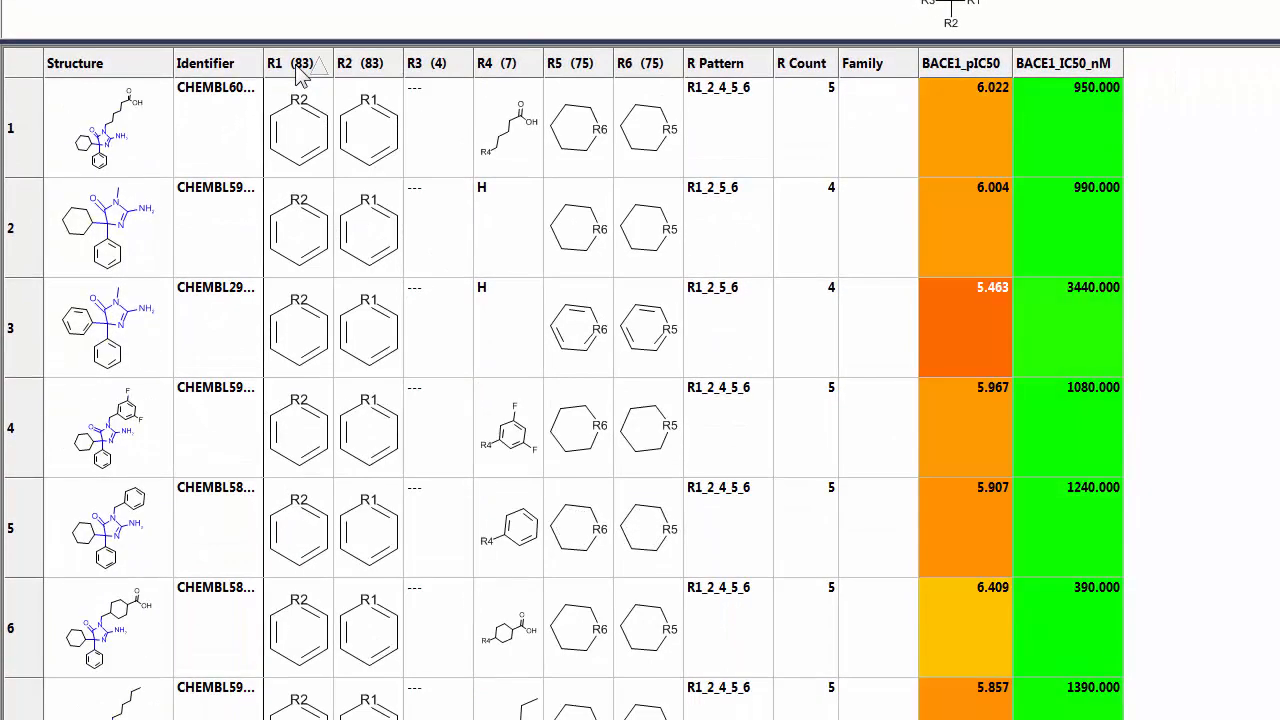
left_click(300, 72)
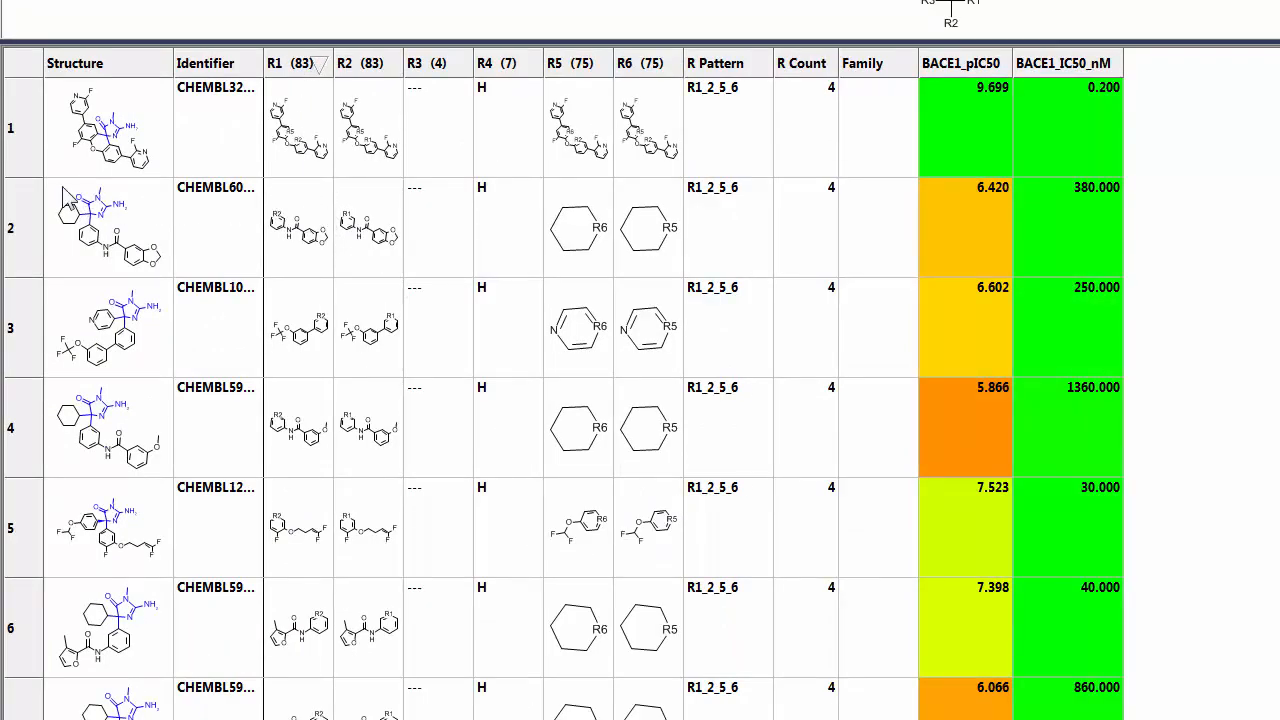
left_click_drag(28, 179, 30, 249)
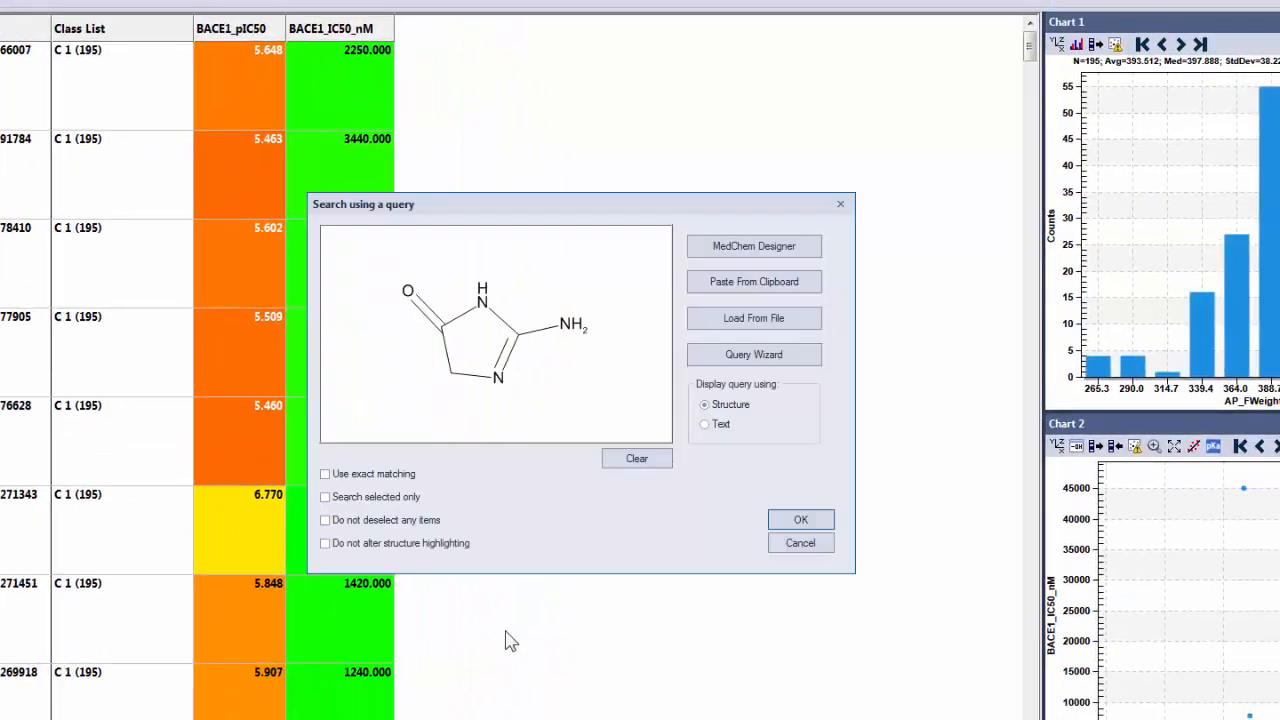
Edit the query in MedChem Designer to give the unsubstituted ring carbon a ring bond count of 2, and run the search.
left_click(740, 250)
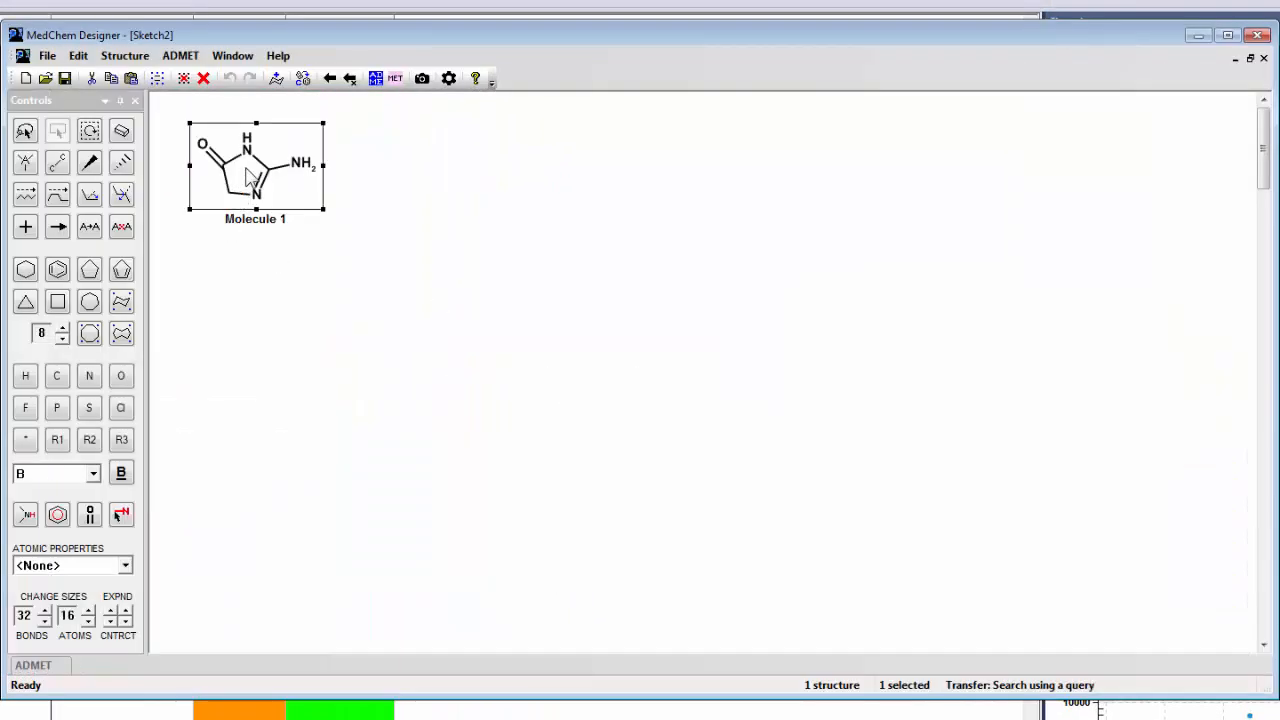
left_click_drag(248, 174, 690, 338)
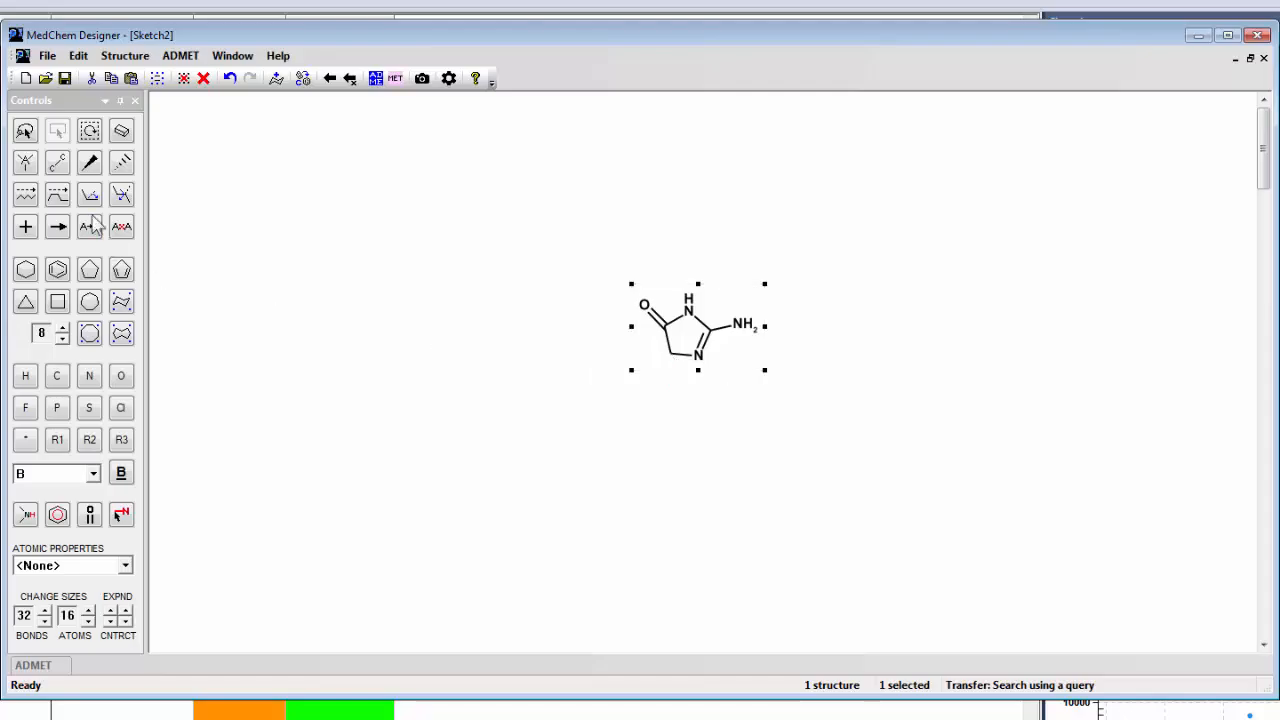
left_click(57, 162)
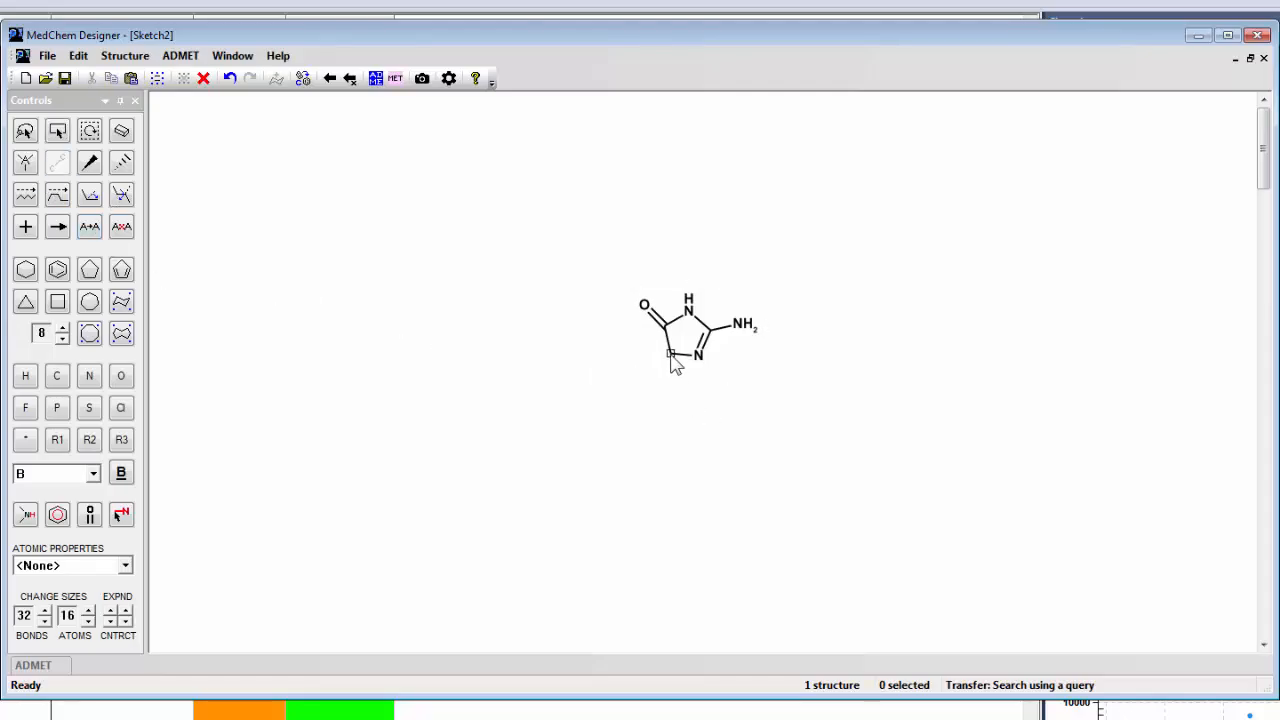
right_click(671, 357)
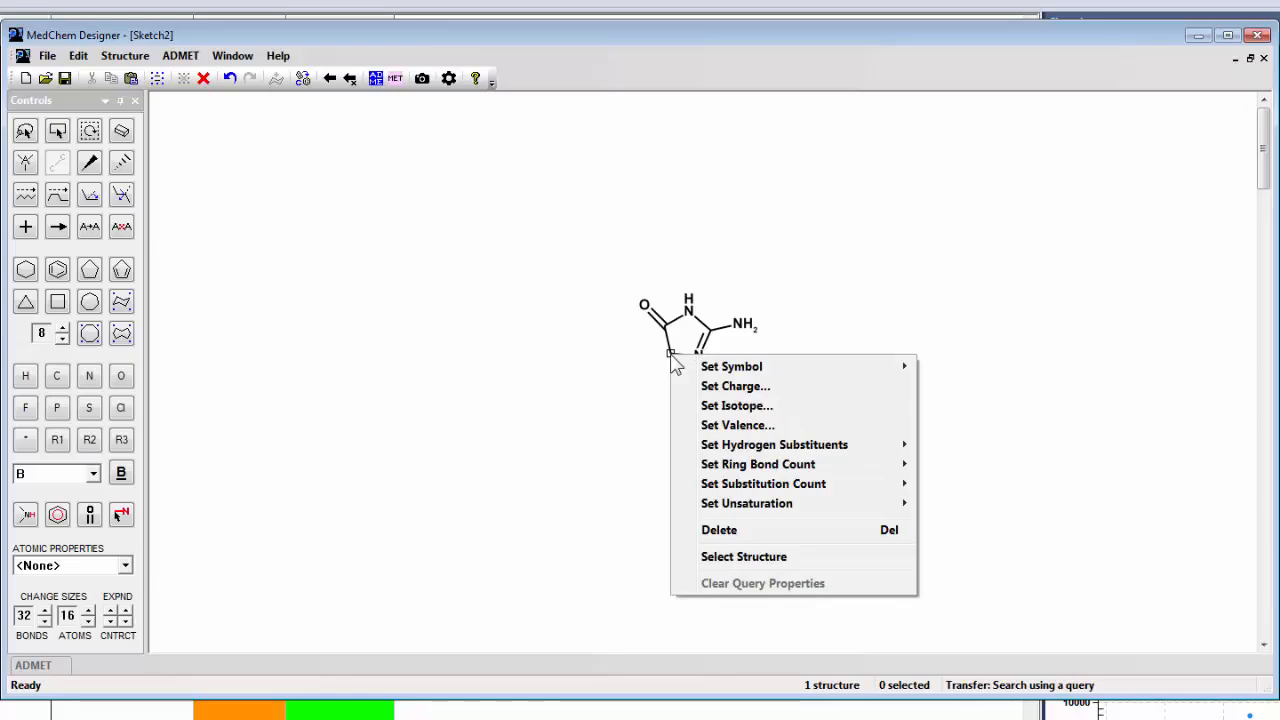
mouse_move(710, 466)
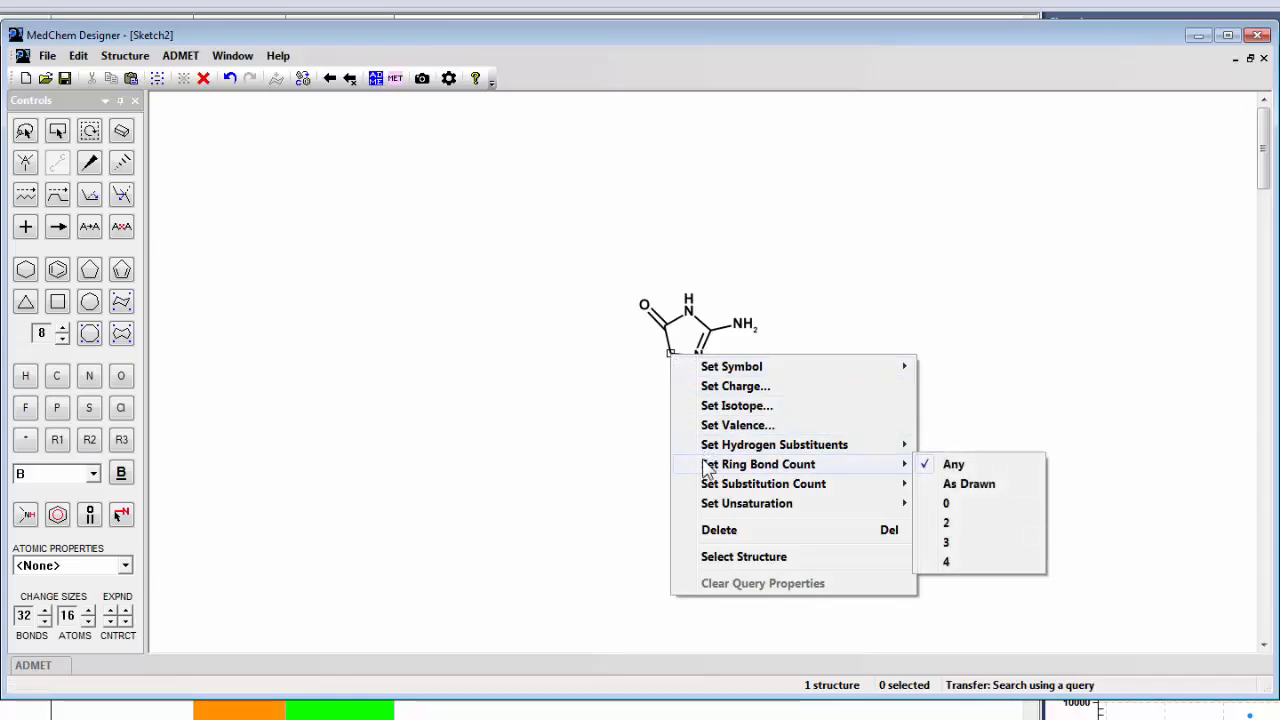
left_click(954, 527)
left_click(350, 79)
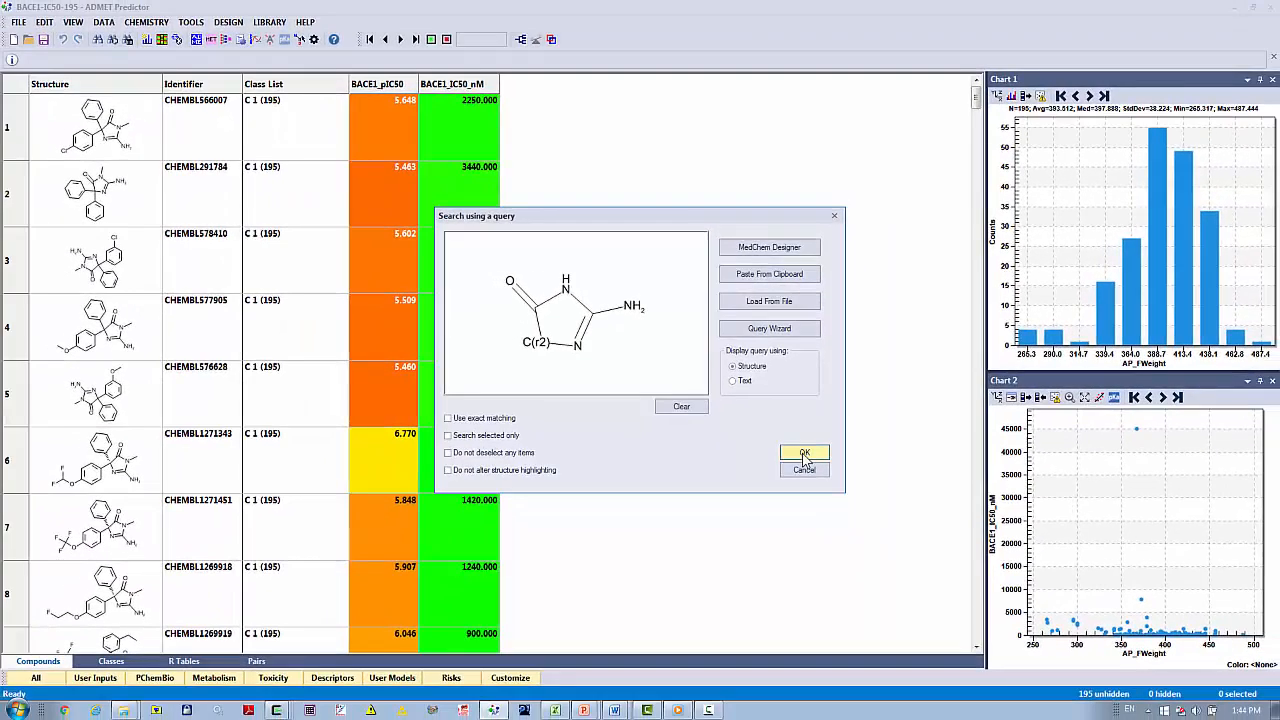
left_click(805, 455)
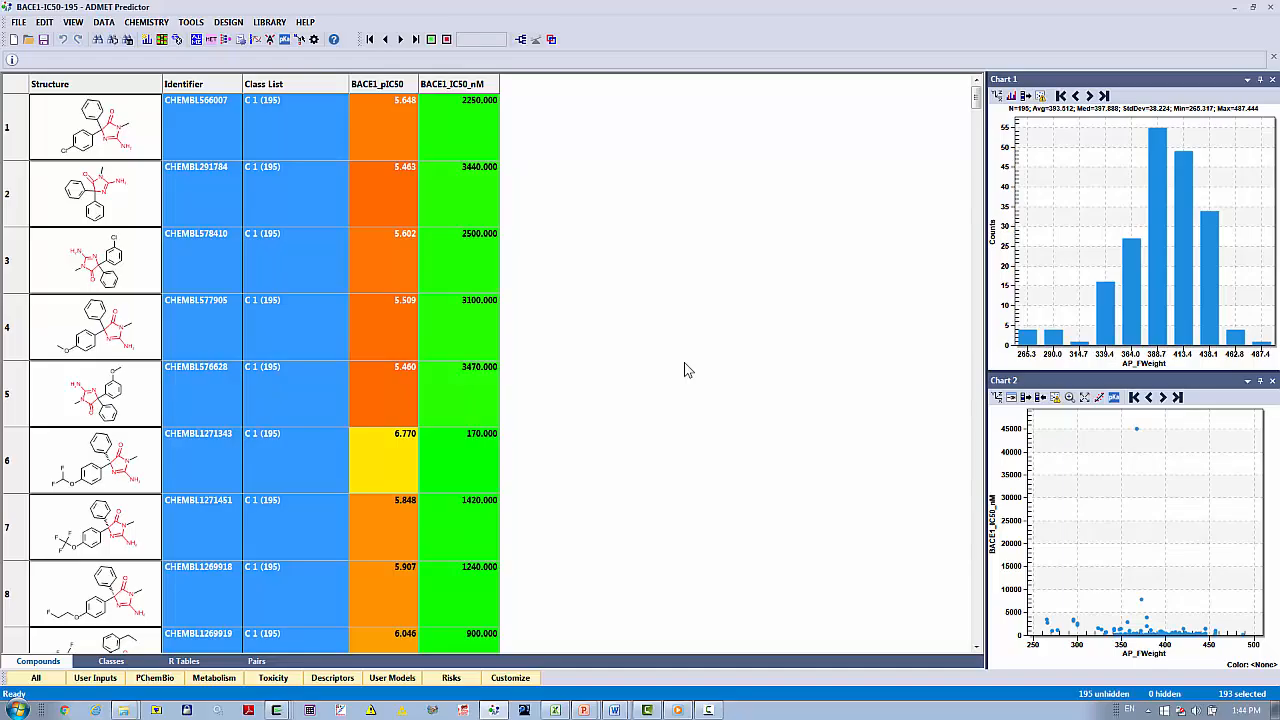
Move the compounds that do not match the query to the top of the table and delete them.
key("ctrl+i")
key("ctrl+t")
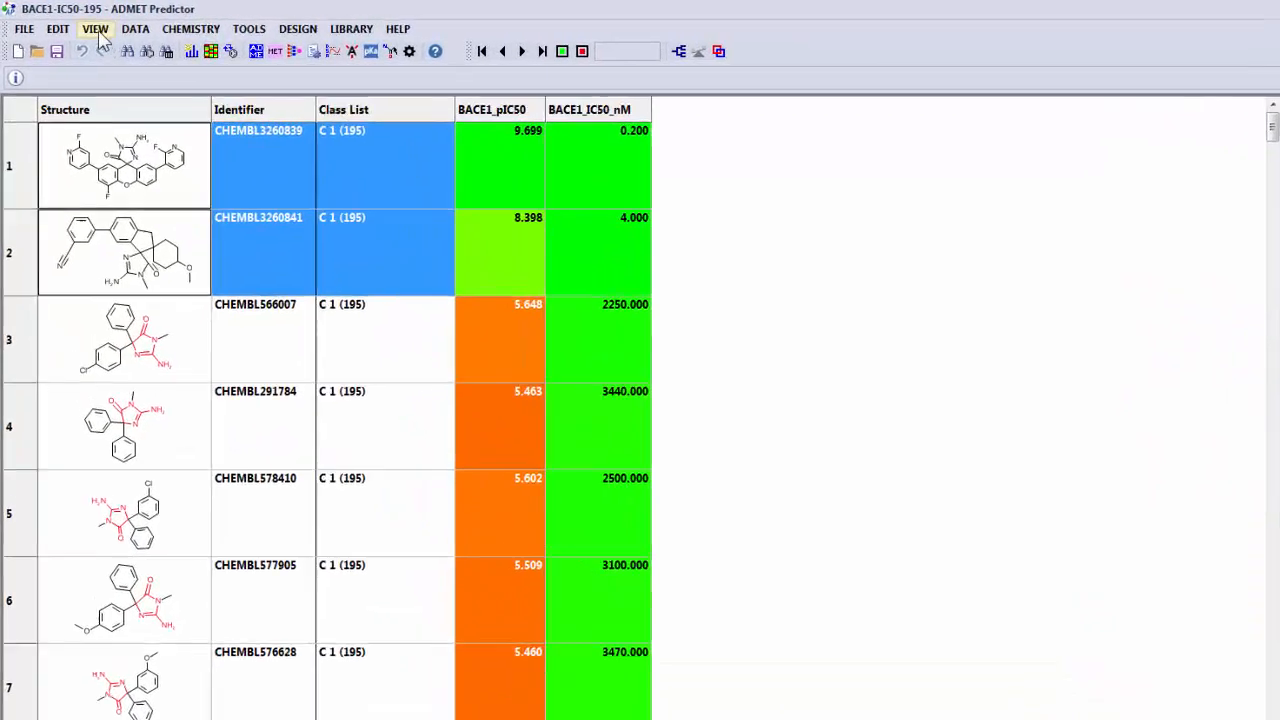
left_click(73, 22)
left_click(126, 44)
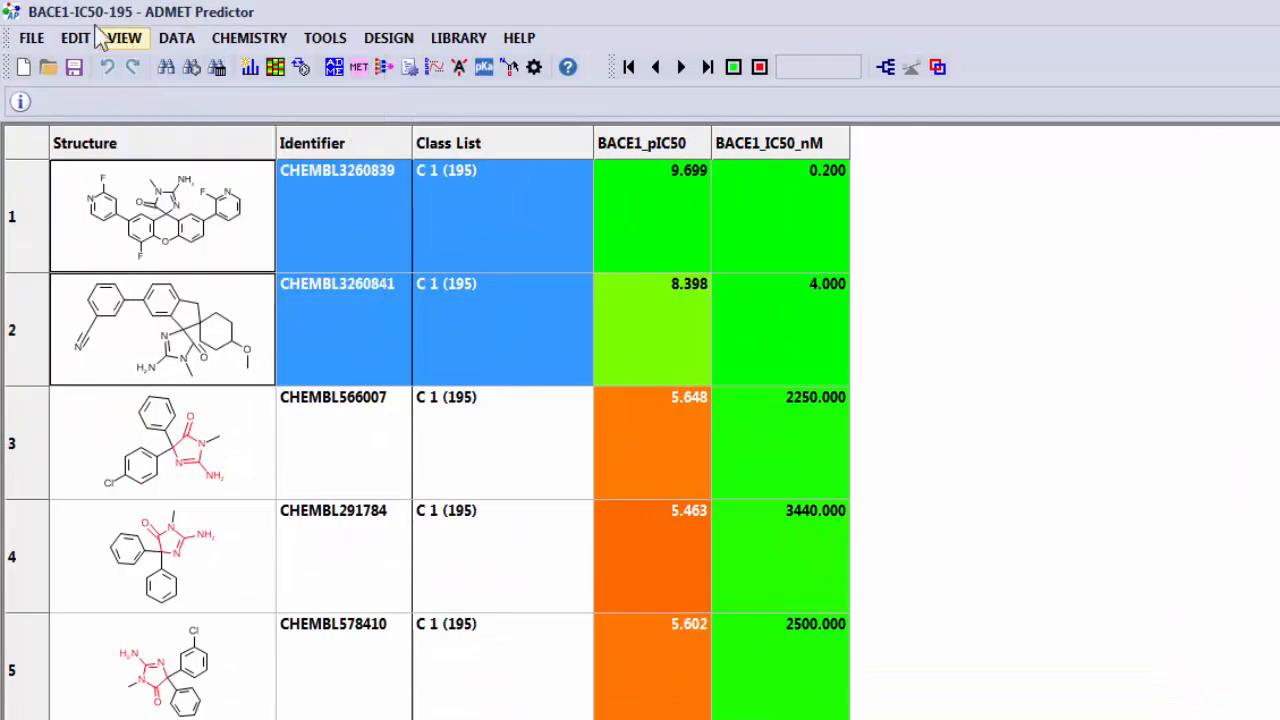
left_click(83, 42)
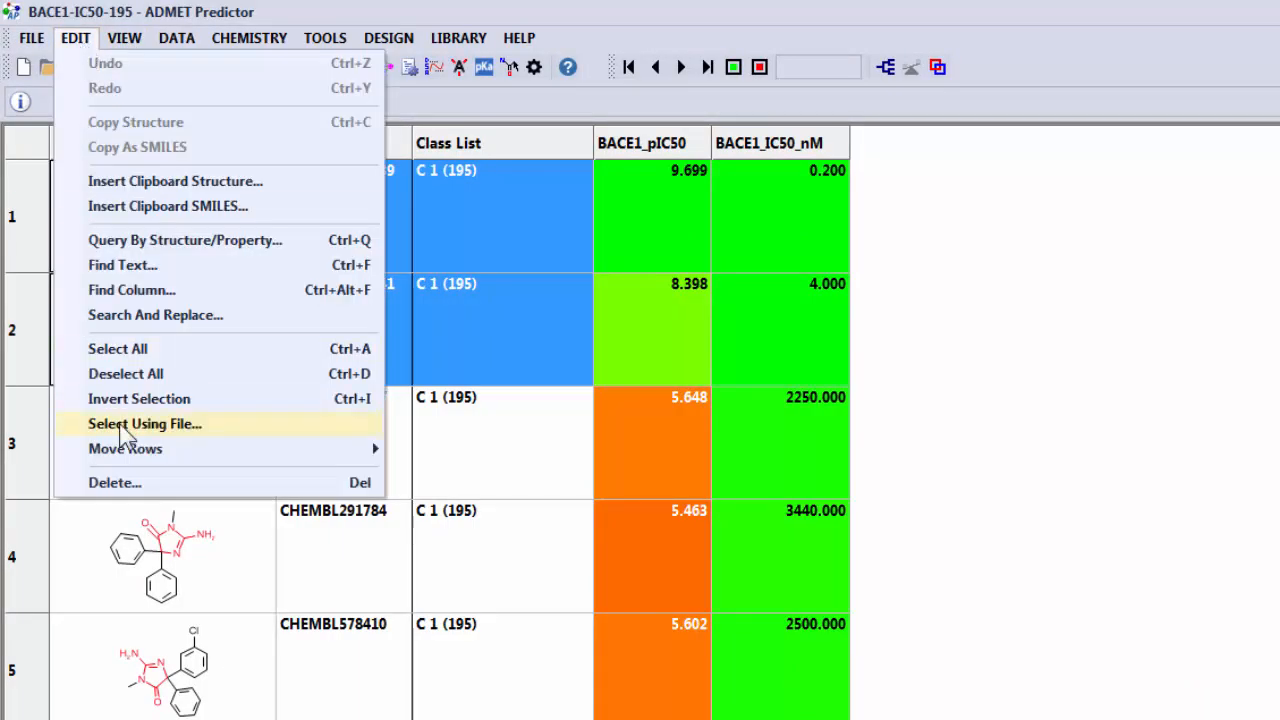
mouse_move(118, 449)
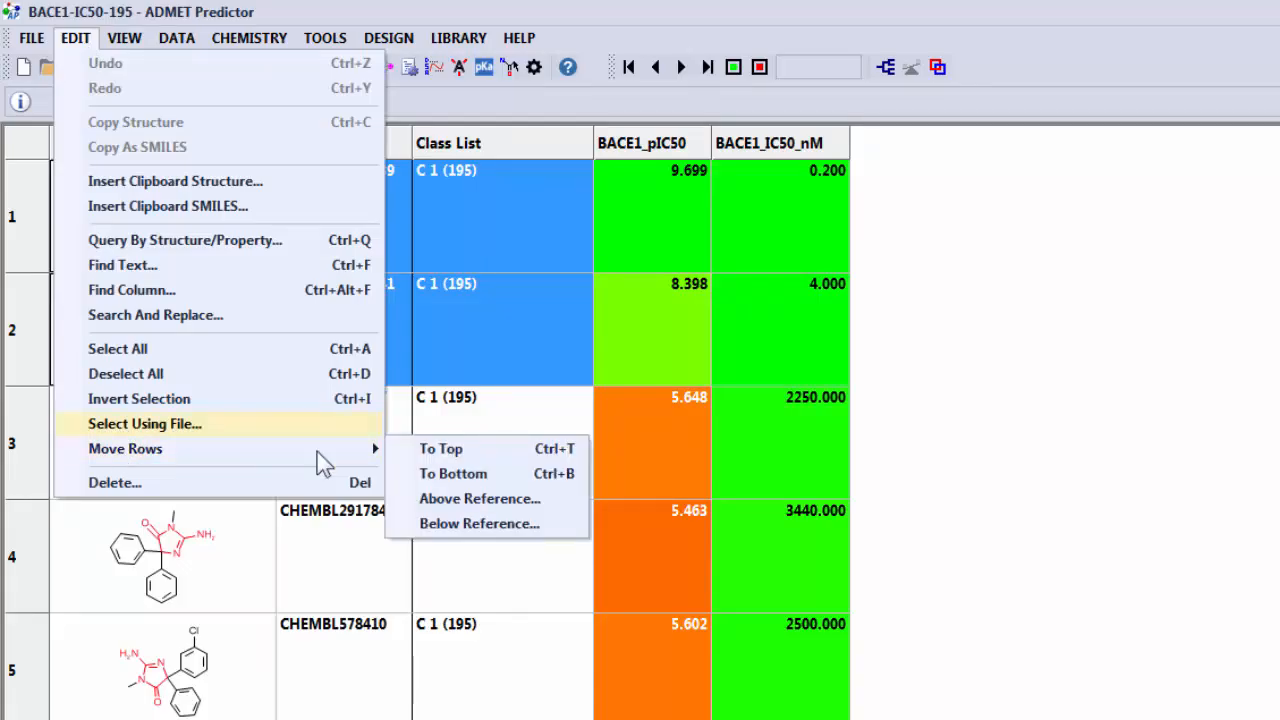
left_click(576, 461)
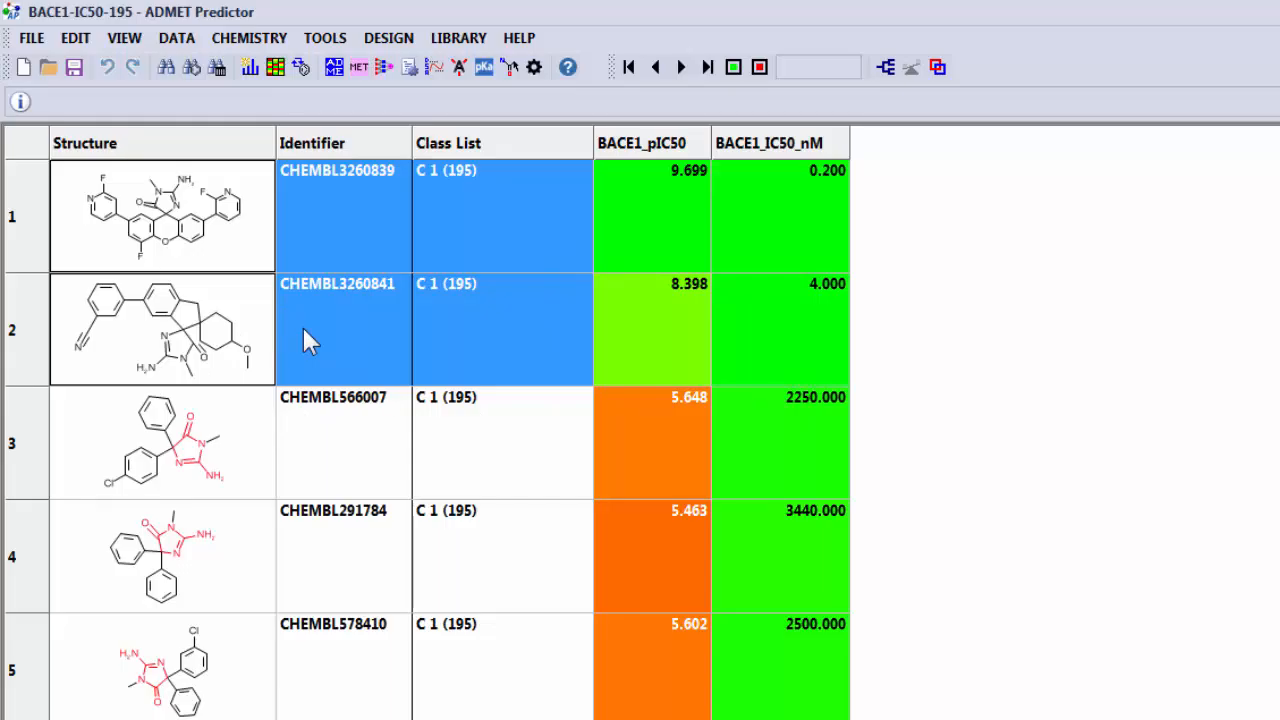
key("Delete")
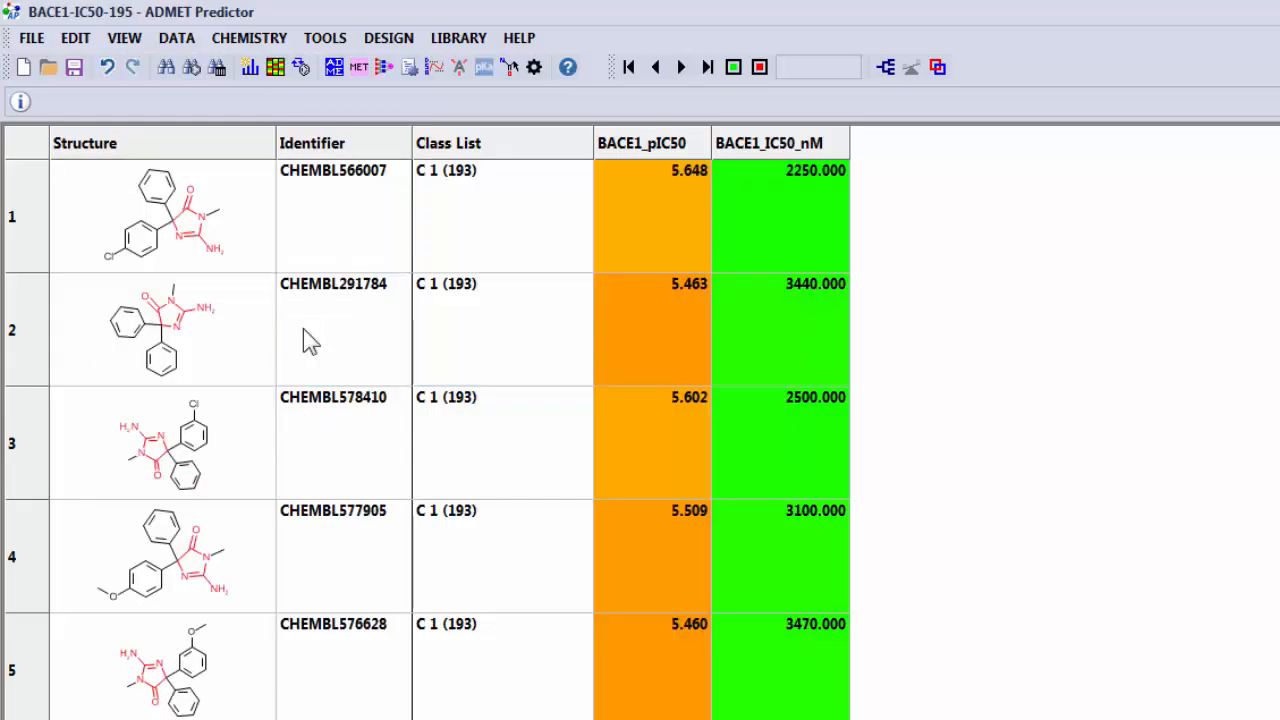
Define the scaffold of class C 1 by lassoing the N-methyl aminoimidazolone core, without allowing atom/bond mismatches.
left_click(200, 717)
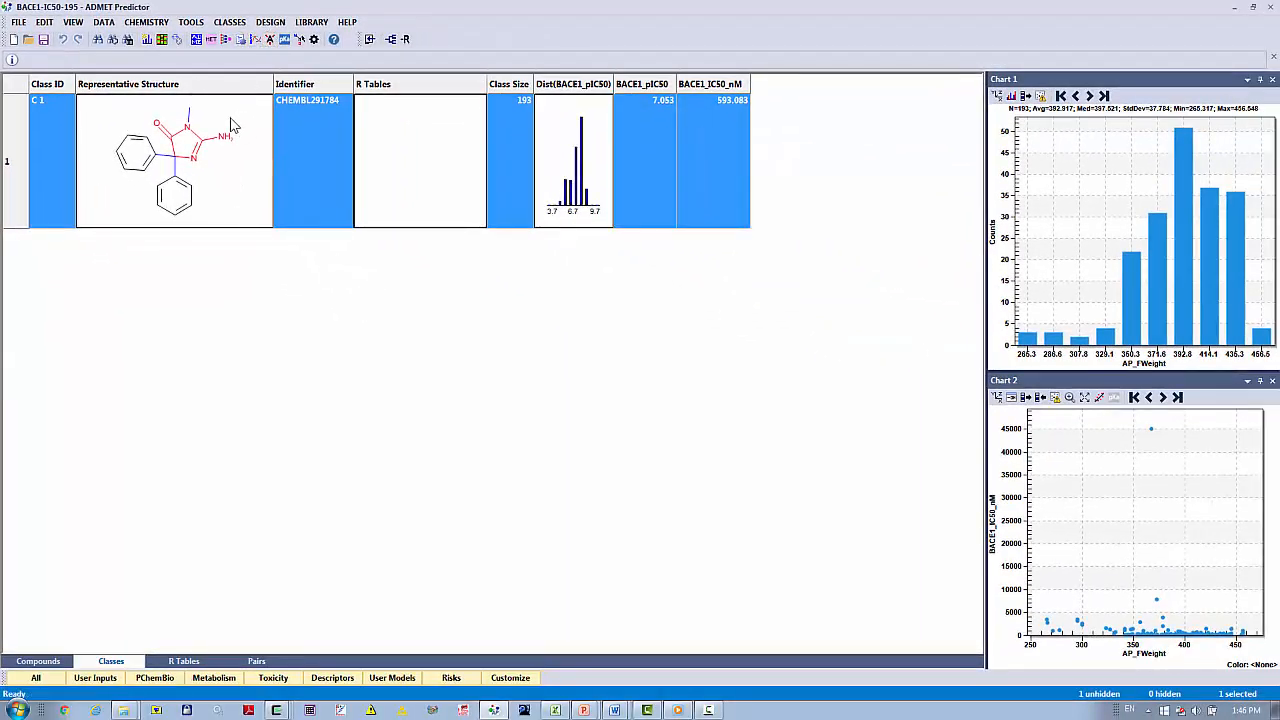
left_click(231, 24)
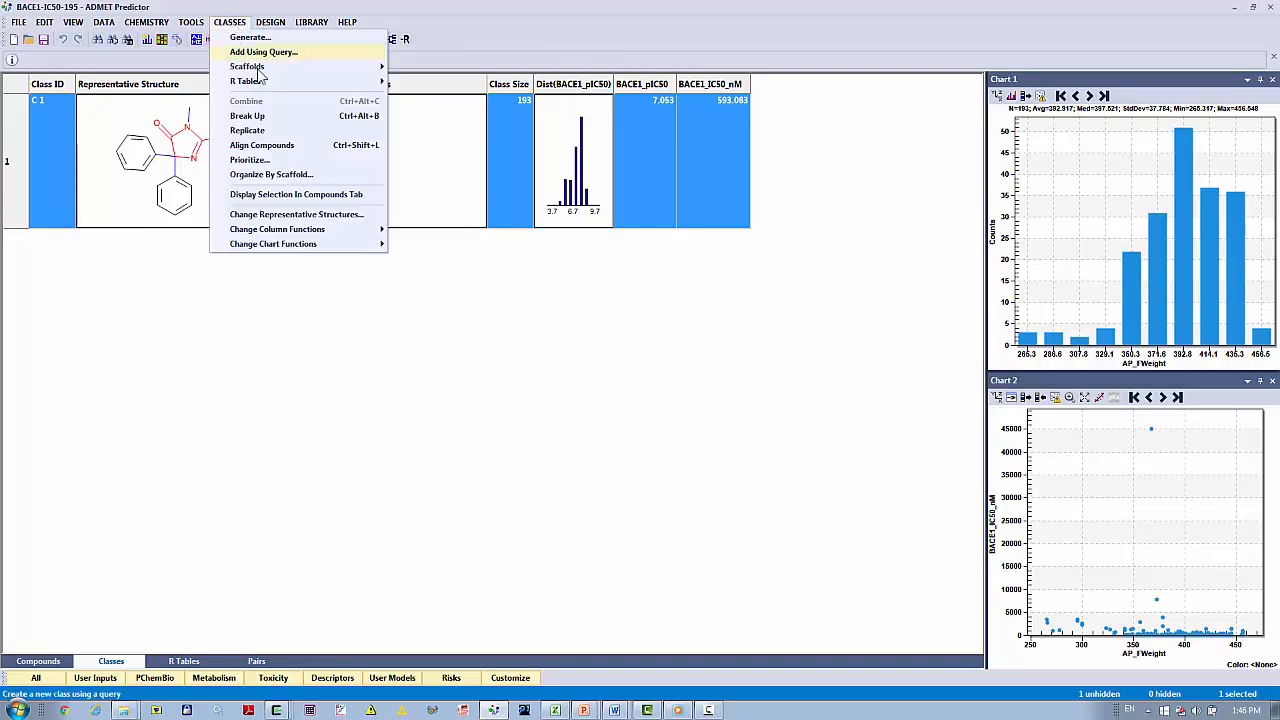
mouse_move(262, 70)
left_click(445, 96)
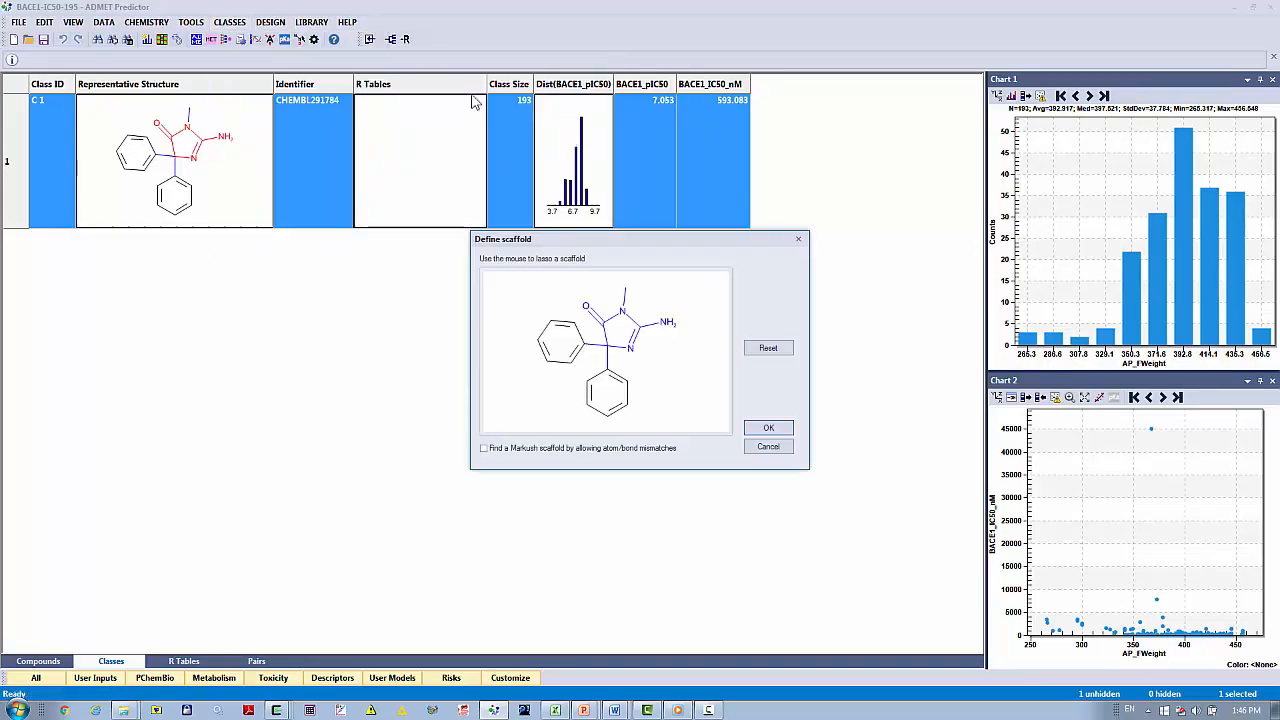
mouse_move(560, 297)
left_mouse_down()
mouse_move(592, 346)
mouse_move(628, 358)
mouse_move(671, 341)
mouse_move(682, 300)
mouse_move(556, 300)
left_mouse_up()
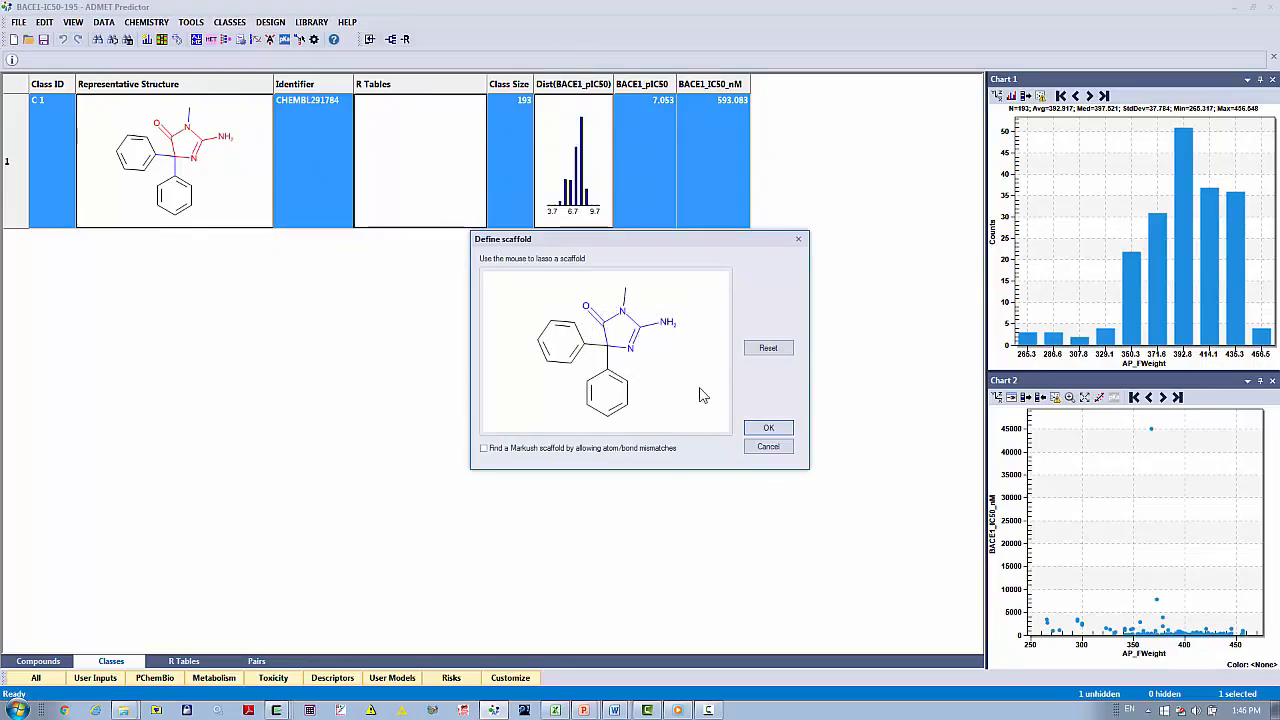
left_click(755, 430)
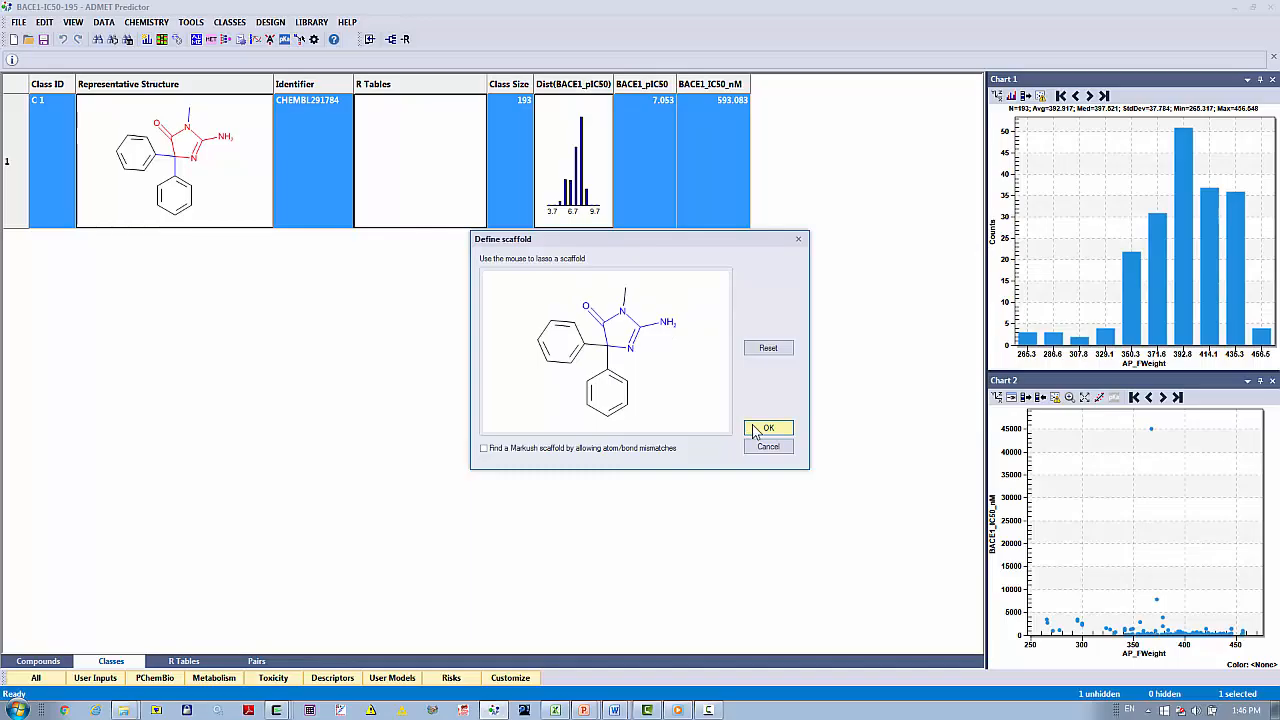
Clear the query highlighting from the class structure.
left_click(73, 22)
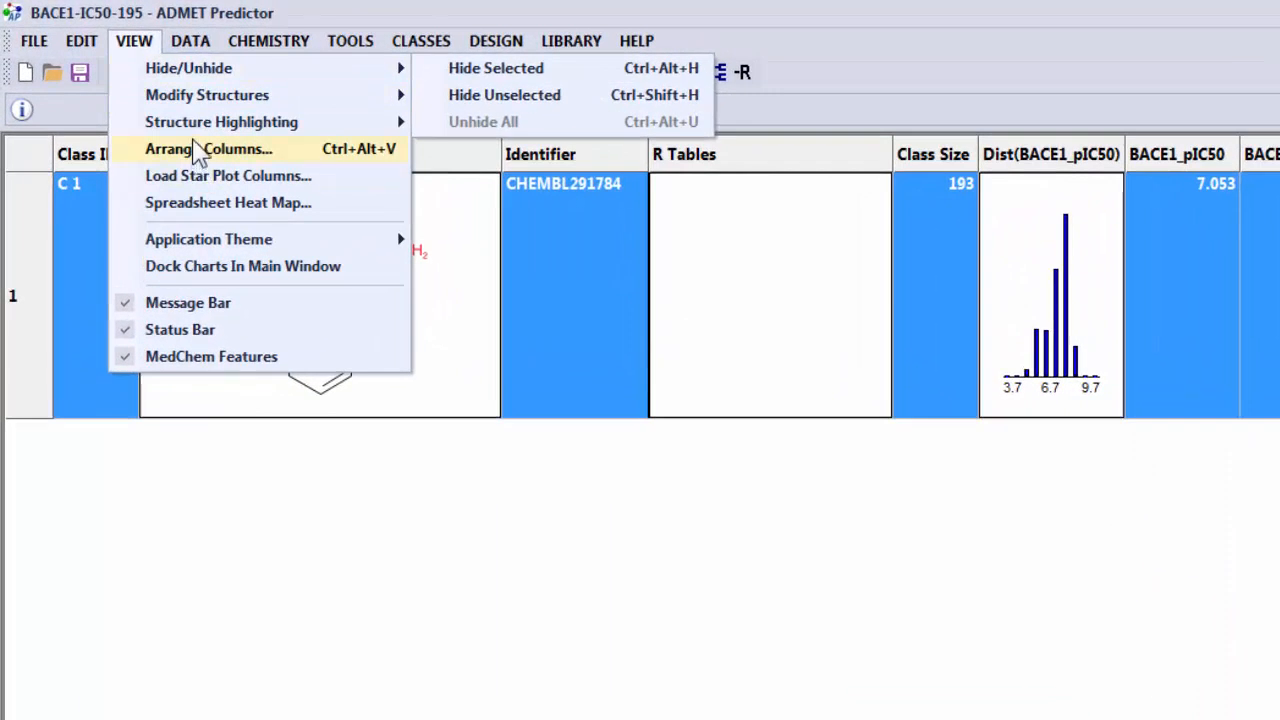
mouse_move(210, 131)
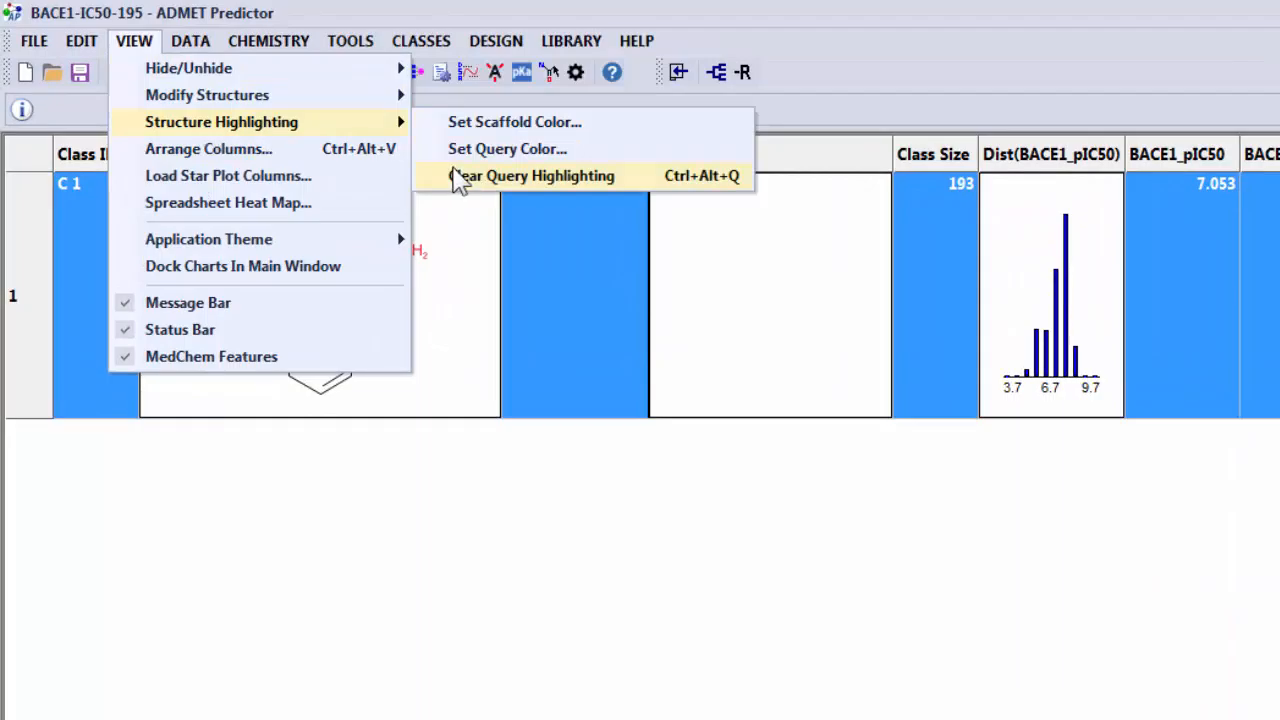
left_click(458, 177)
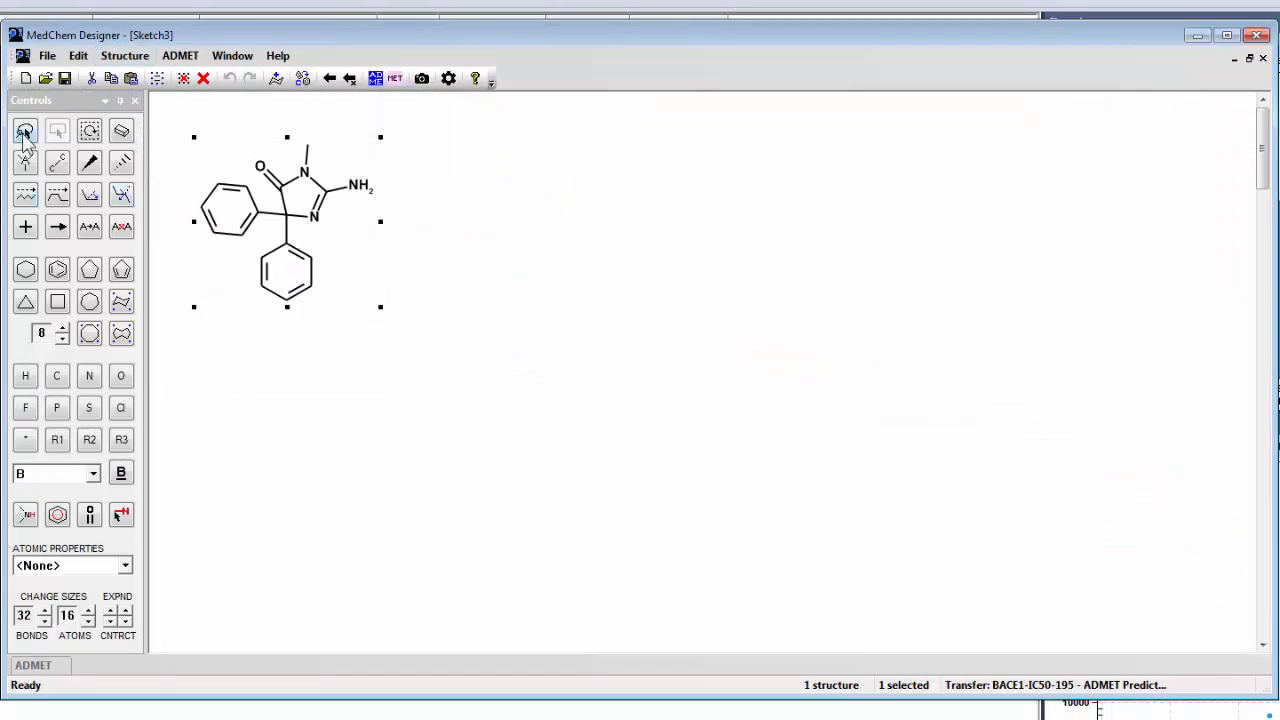
In MedChem Designer, rotate the representative structure of class C 1 clockwise and flip it horizontally.
left_click(57, 131)
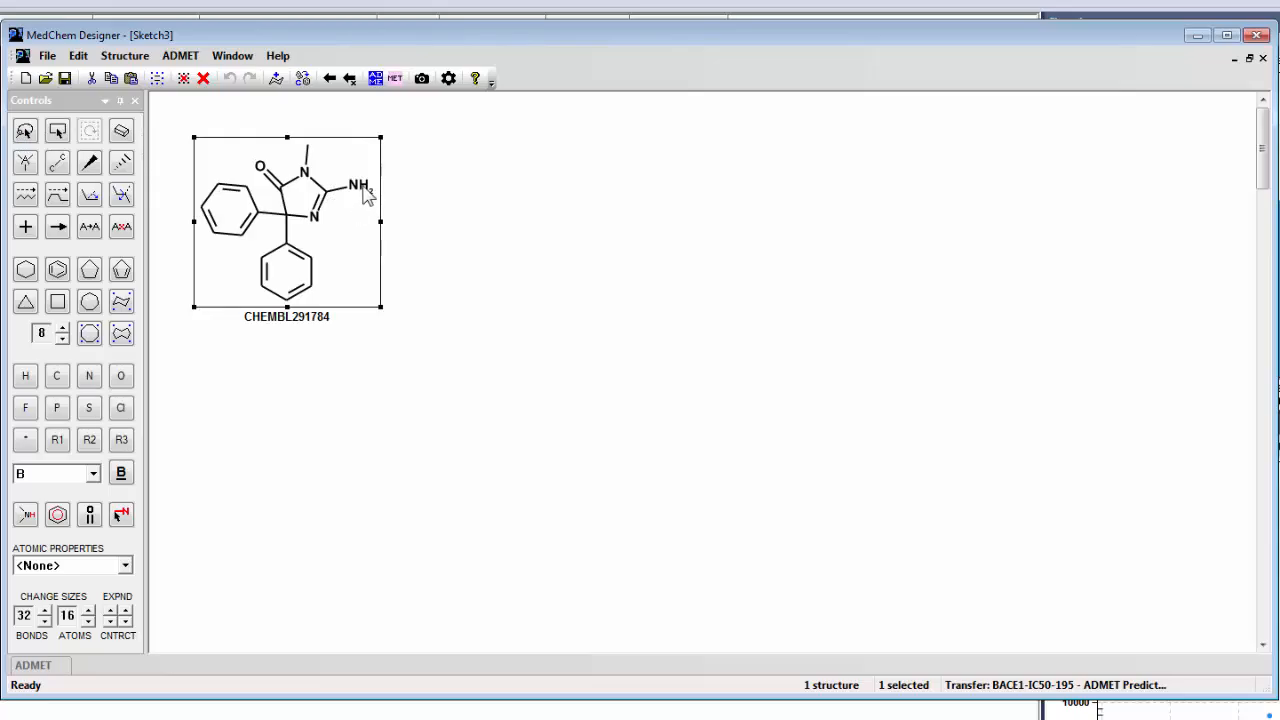
left_click_drag(363, 186, 353, 241)
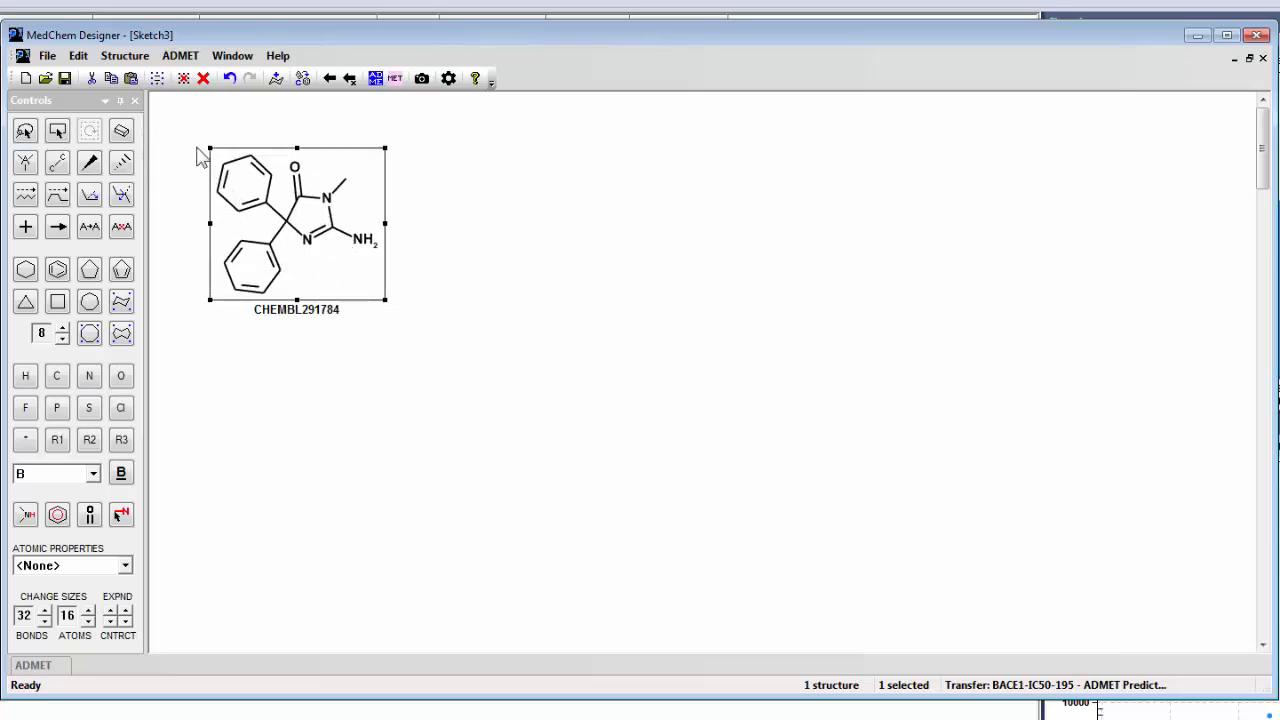
left_click(124, 56)
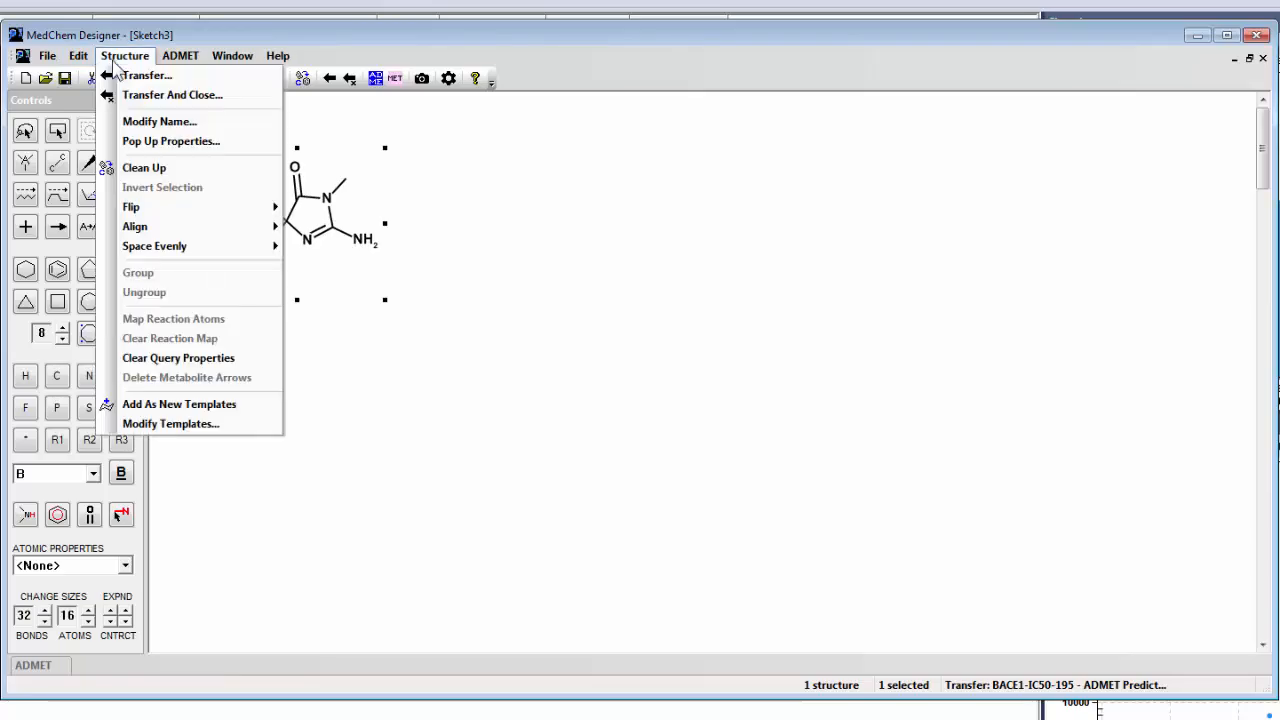
mouse_move(213, 218)
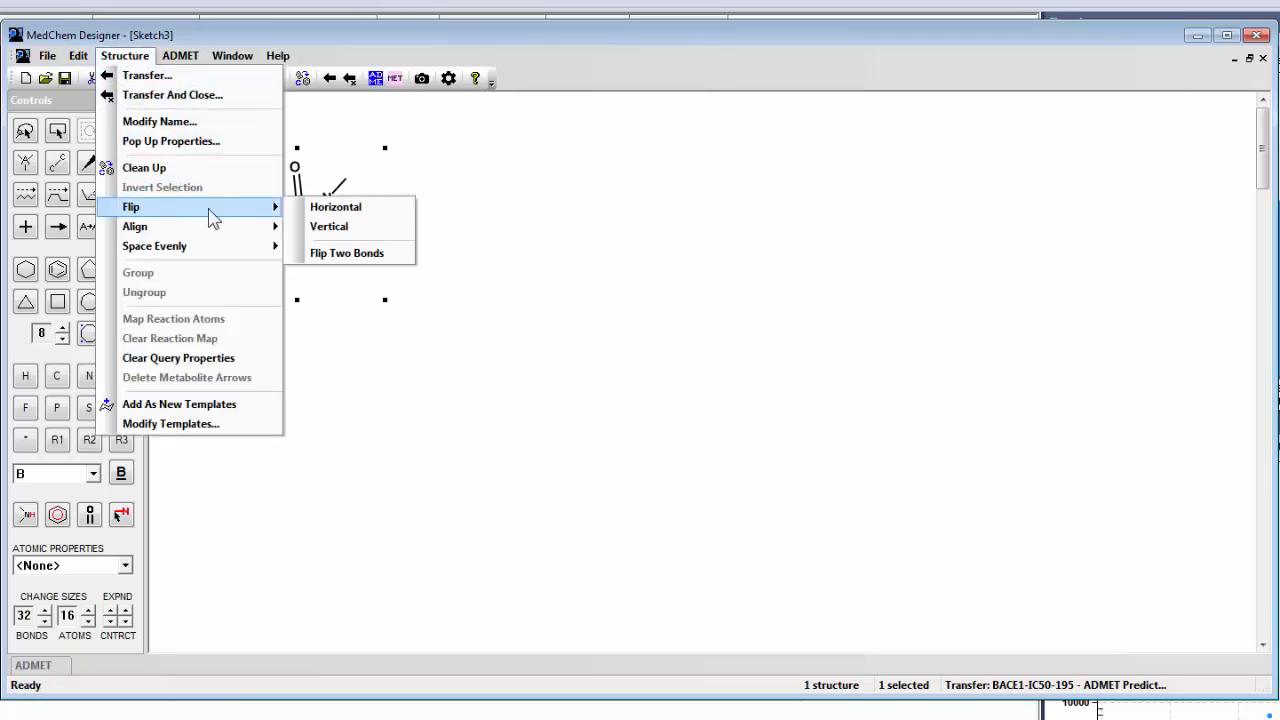
left_click(364, 209)
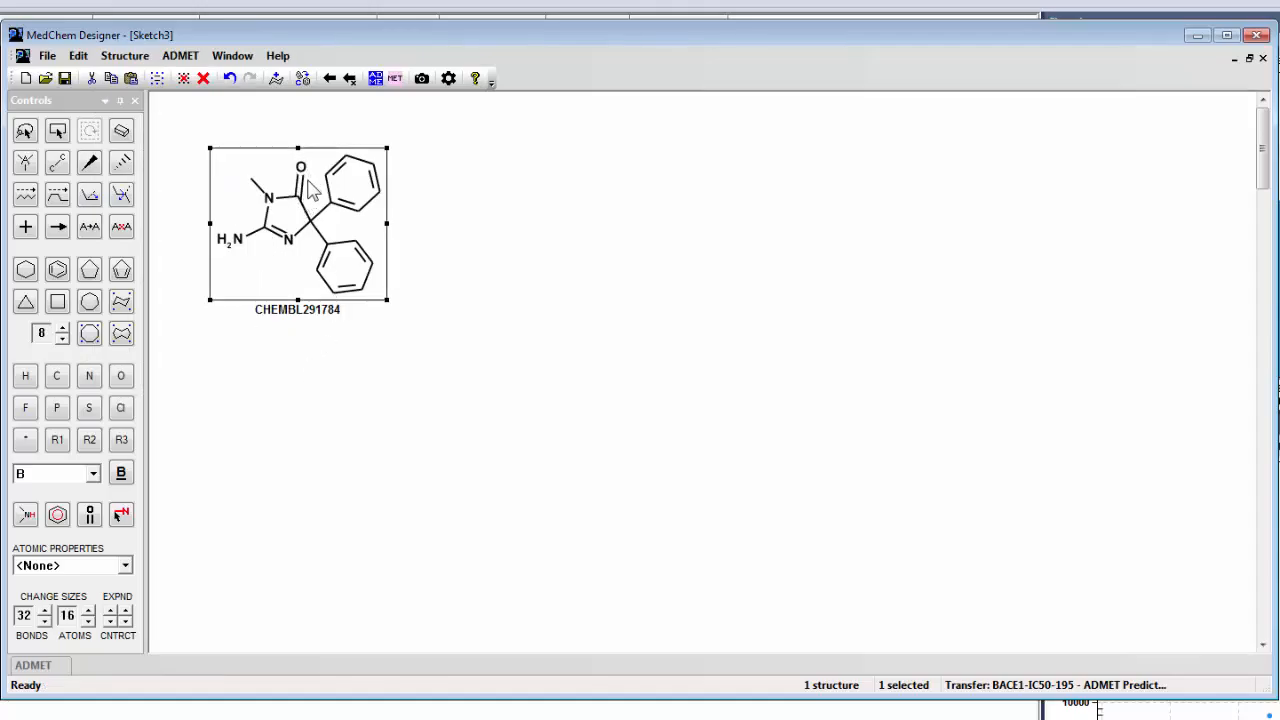
Clean up the carbonyl oxygen and upper phenyl ring after pulling the ring away, and transfer the structure back to modify the existing compound.
left_click(56, 131)
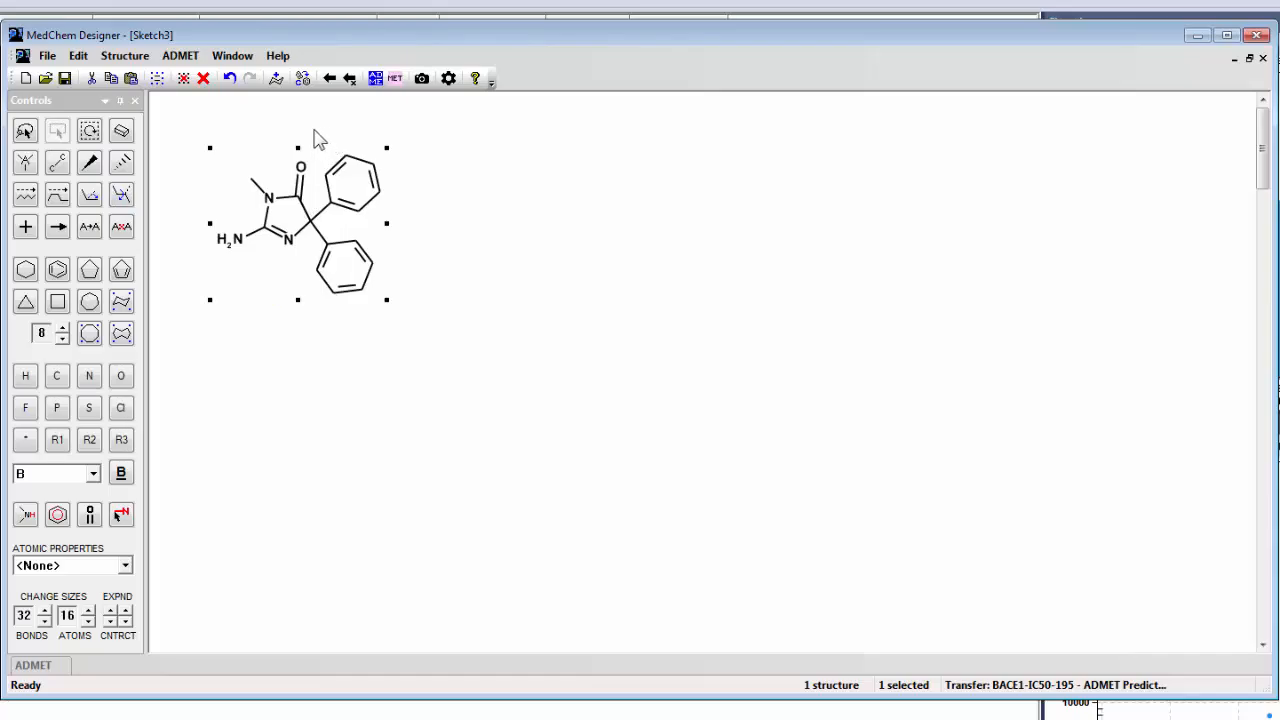
left_click_drag(318, 140, 550, 190)
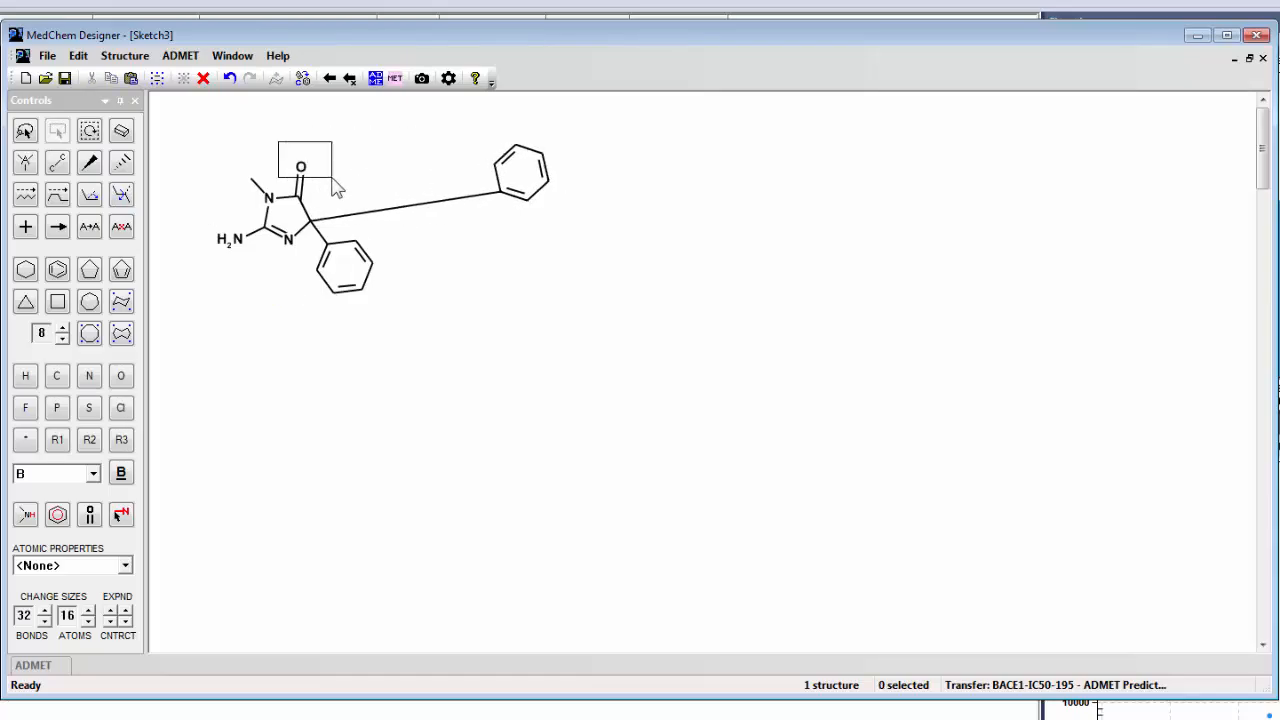
left_click(301, 82)
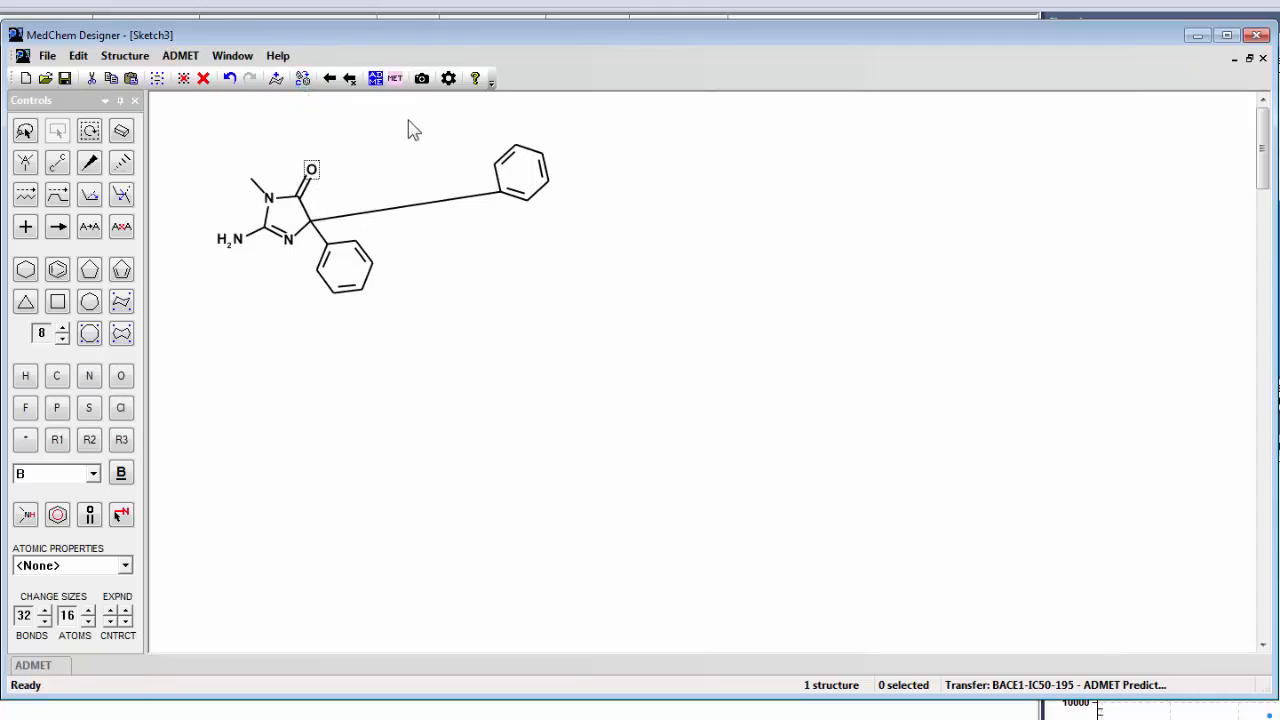
left_click_drag(437, 106, 634, 234)
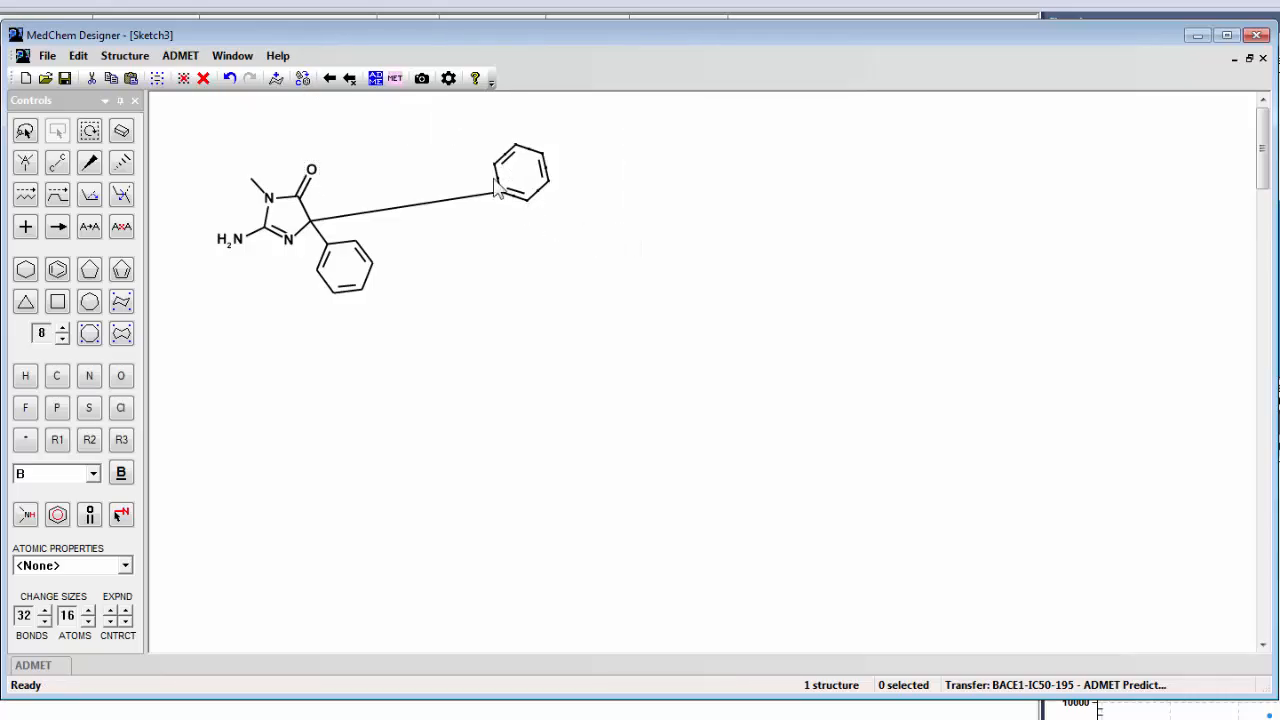
left_click(303, 79)
left_click(349, 79)
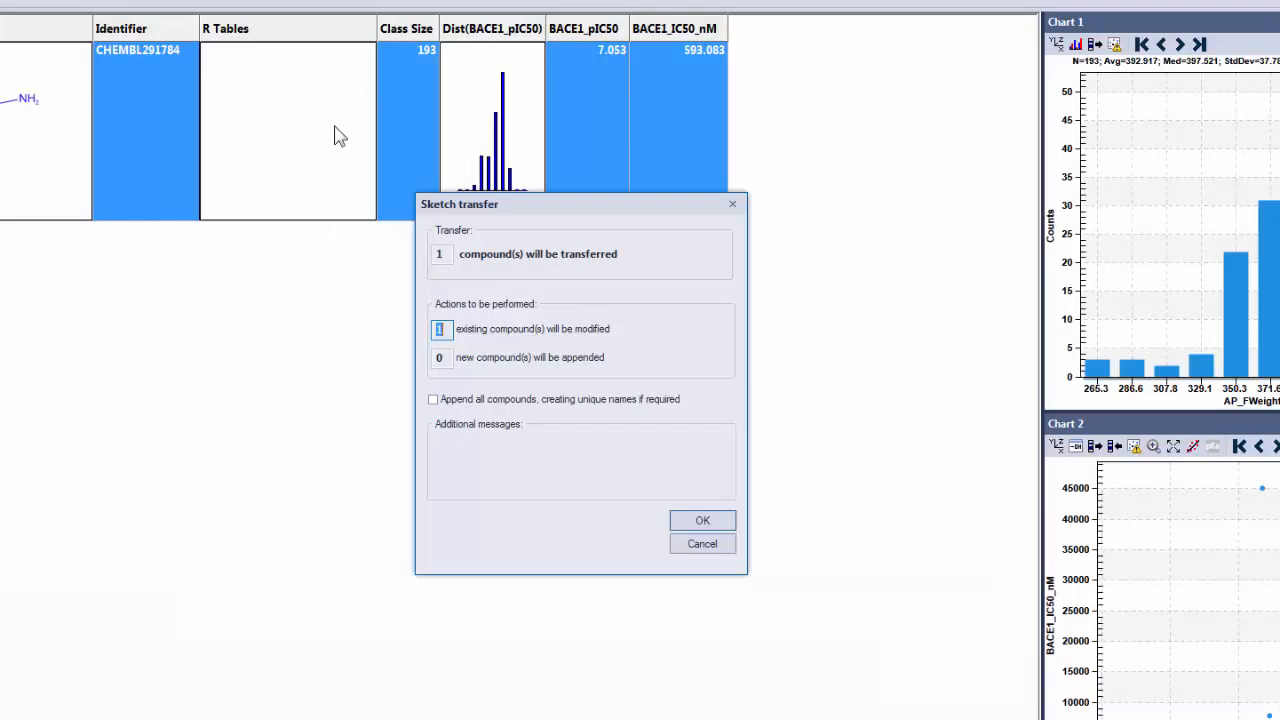
left_click(702, 520)
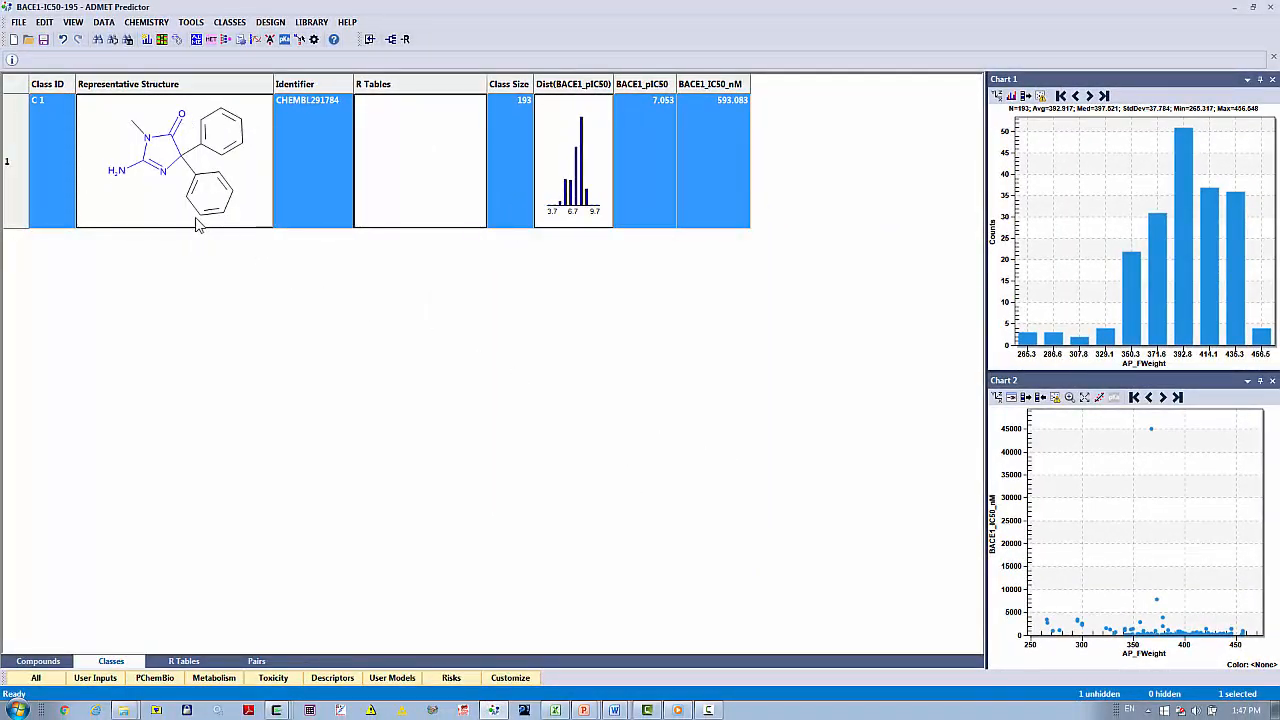
Align the compounds of class C 1 to their scaffold and show all classes in the compound table to check the alignment.
right_click(197, 226)
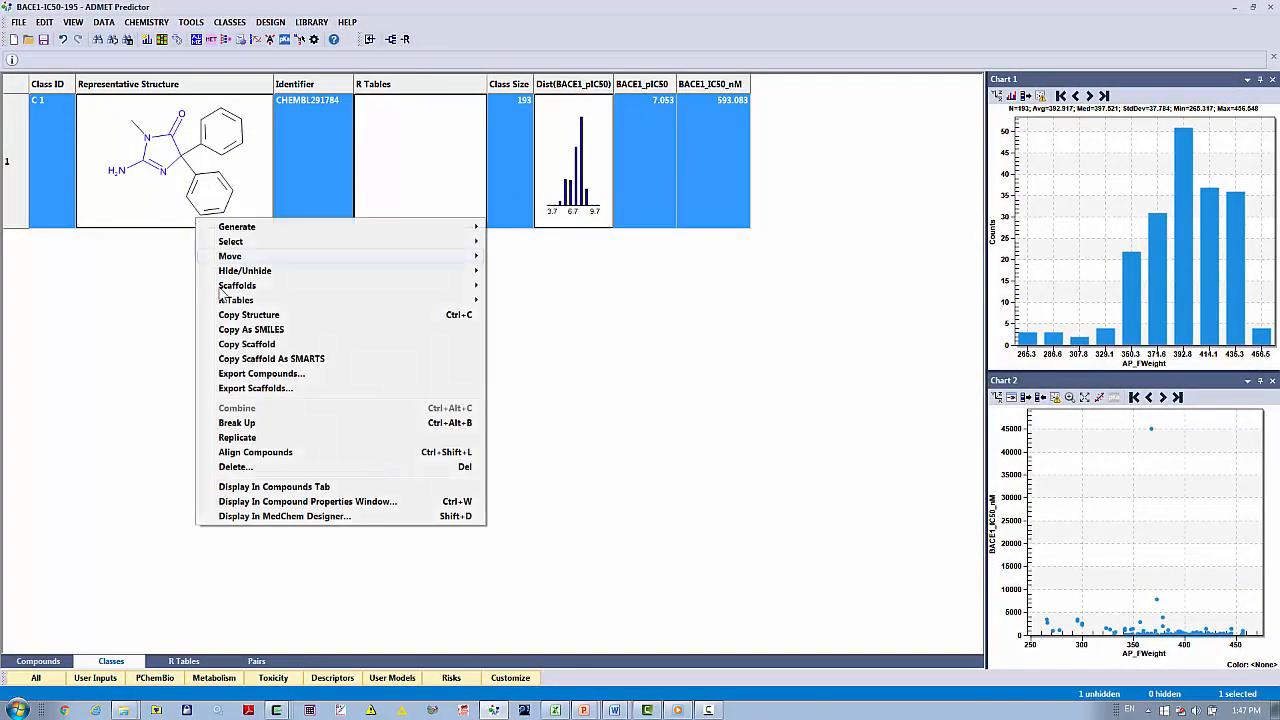
left_click(256, 453)
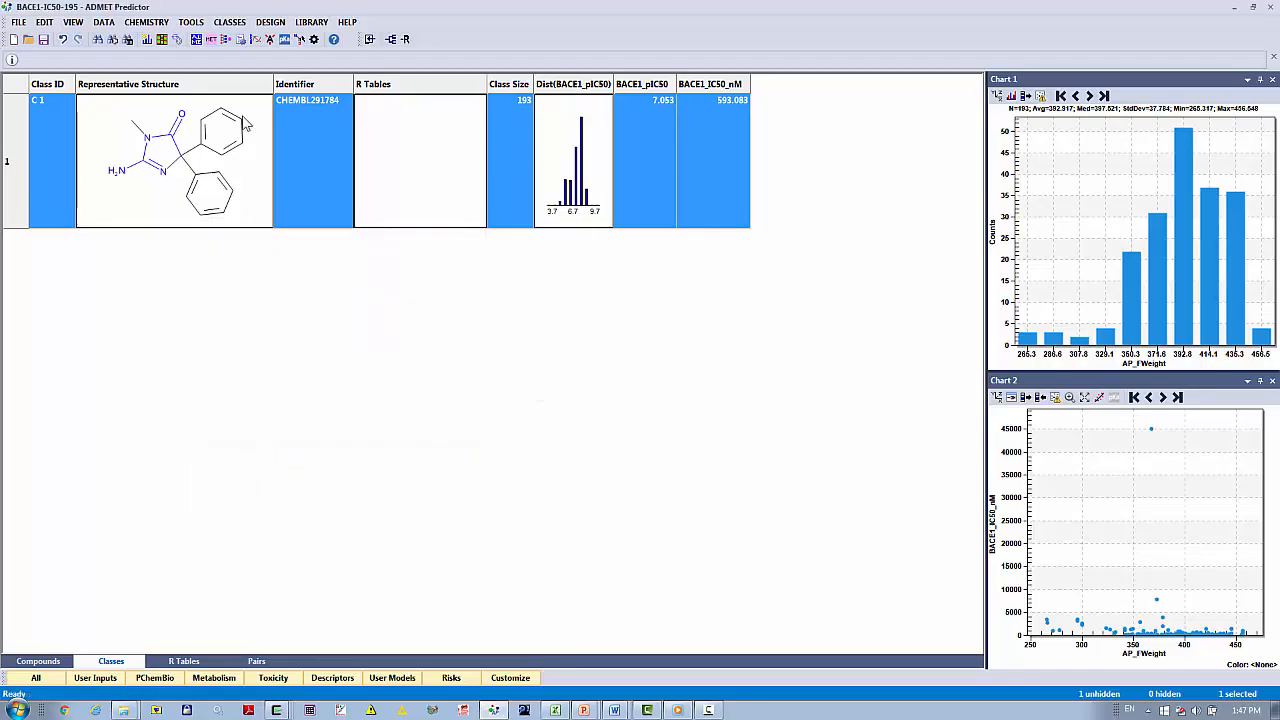
left_click(64, 664)
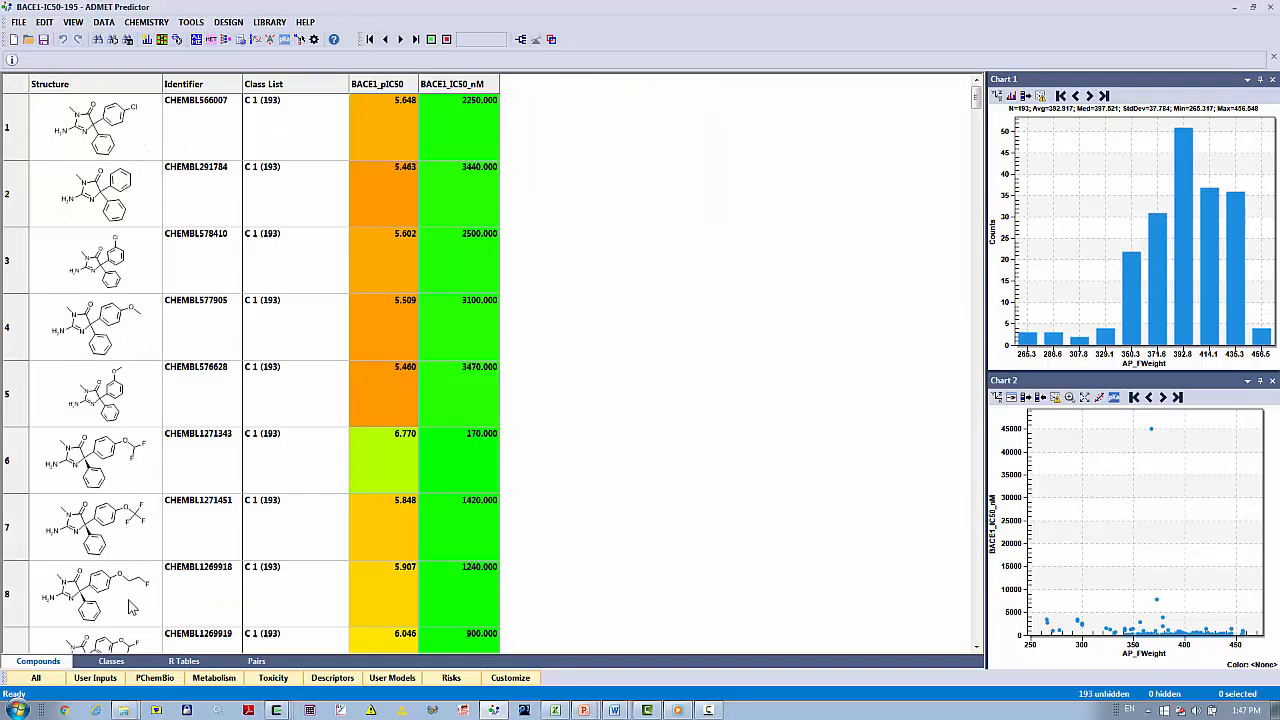
left_click(431, 40)
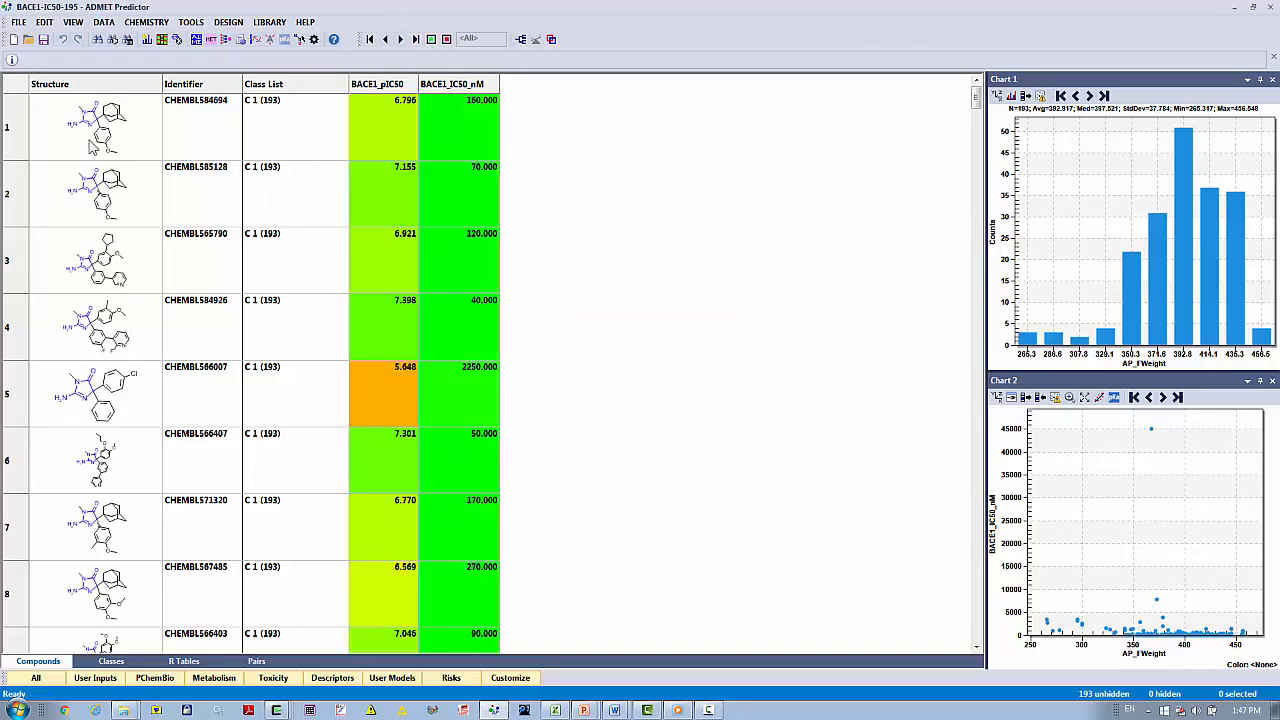
left_click(109, 662)
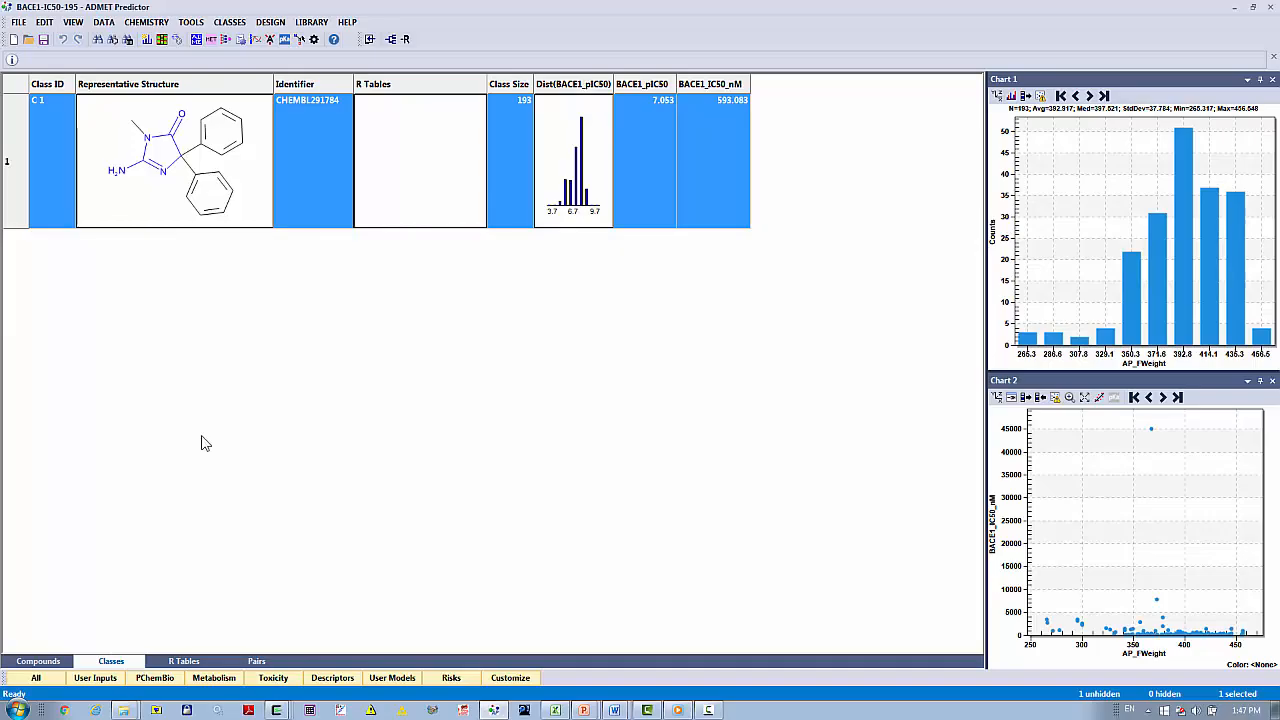
Widen the Dist(BACE1_pIC50) column of the class list, and generate and open the R table for class C 1.
left_click_drag(613, 84, 683, 84)
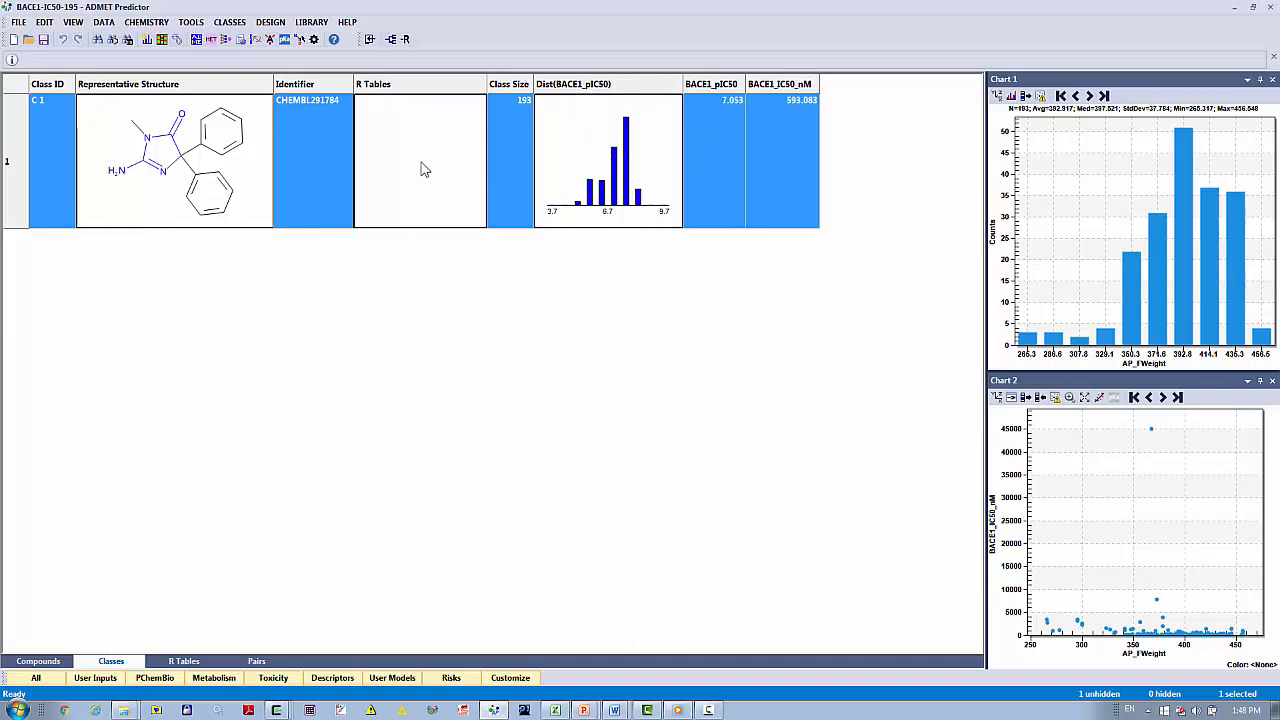
right_click(422, 163)
mouse_move(452, 170)
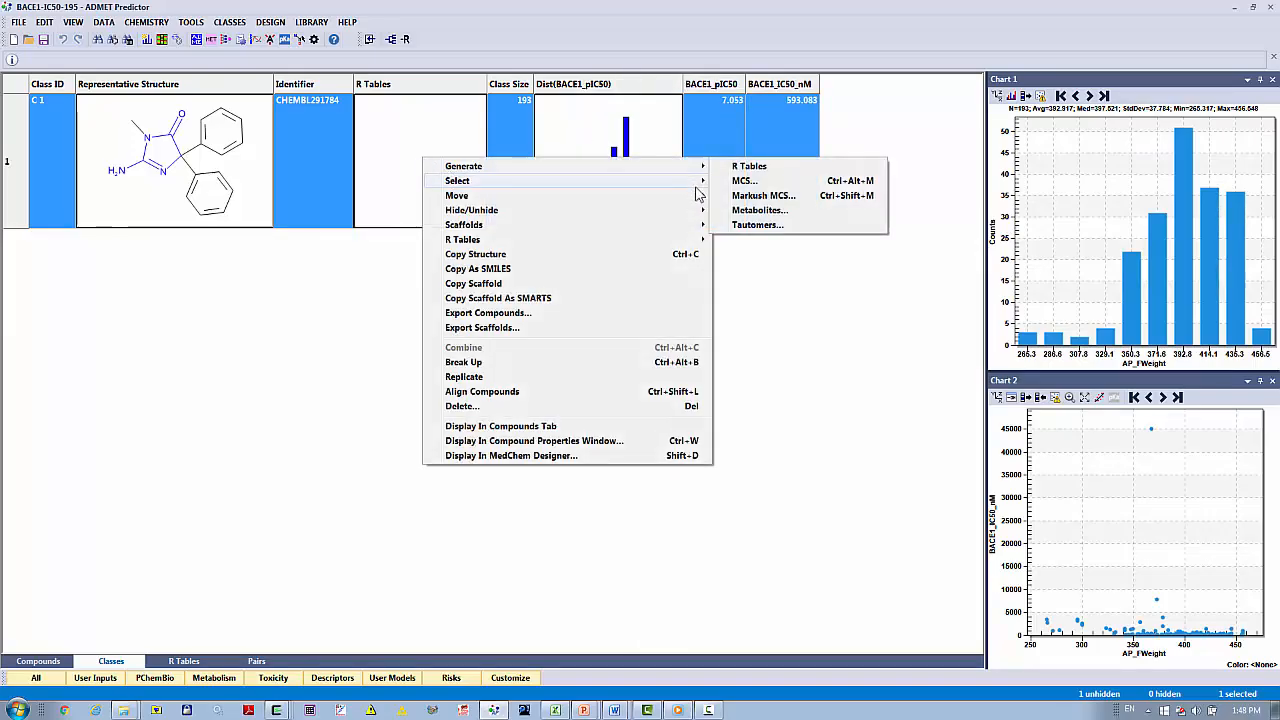
left_click(750, 167)
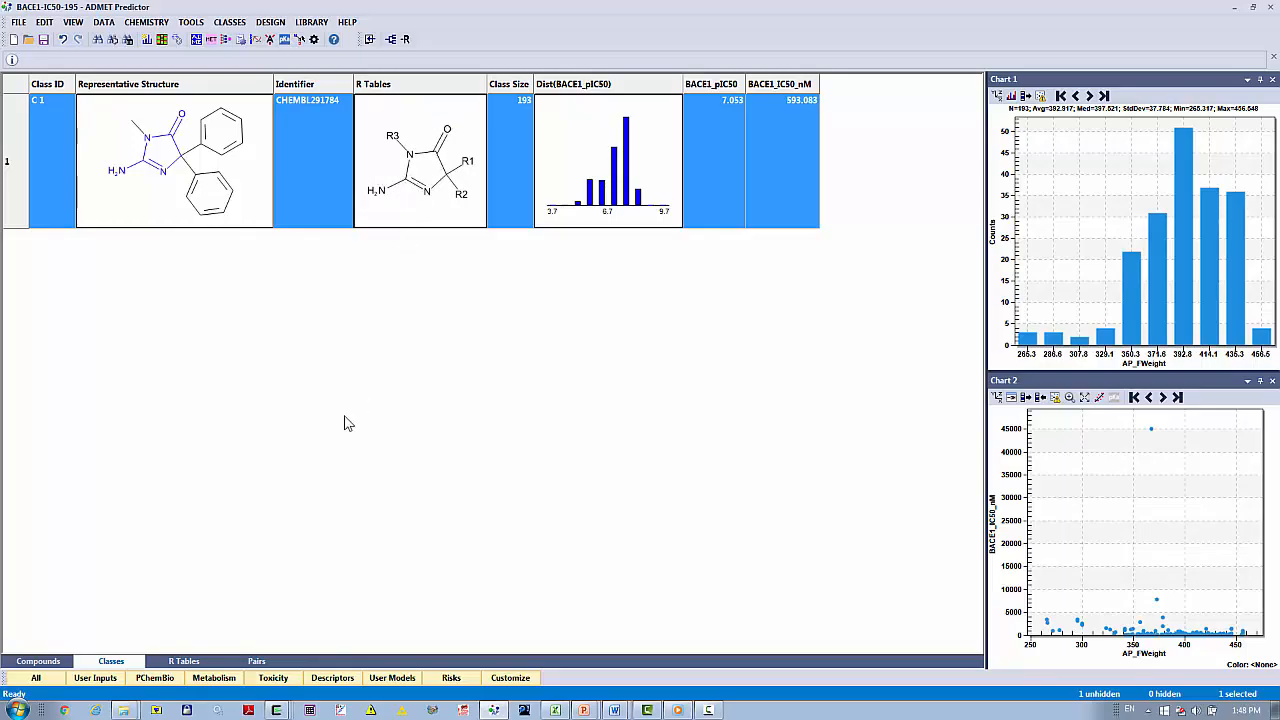
left_click(183, 662)
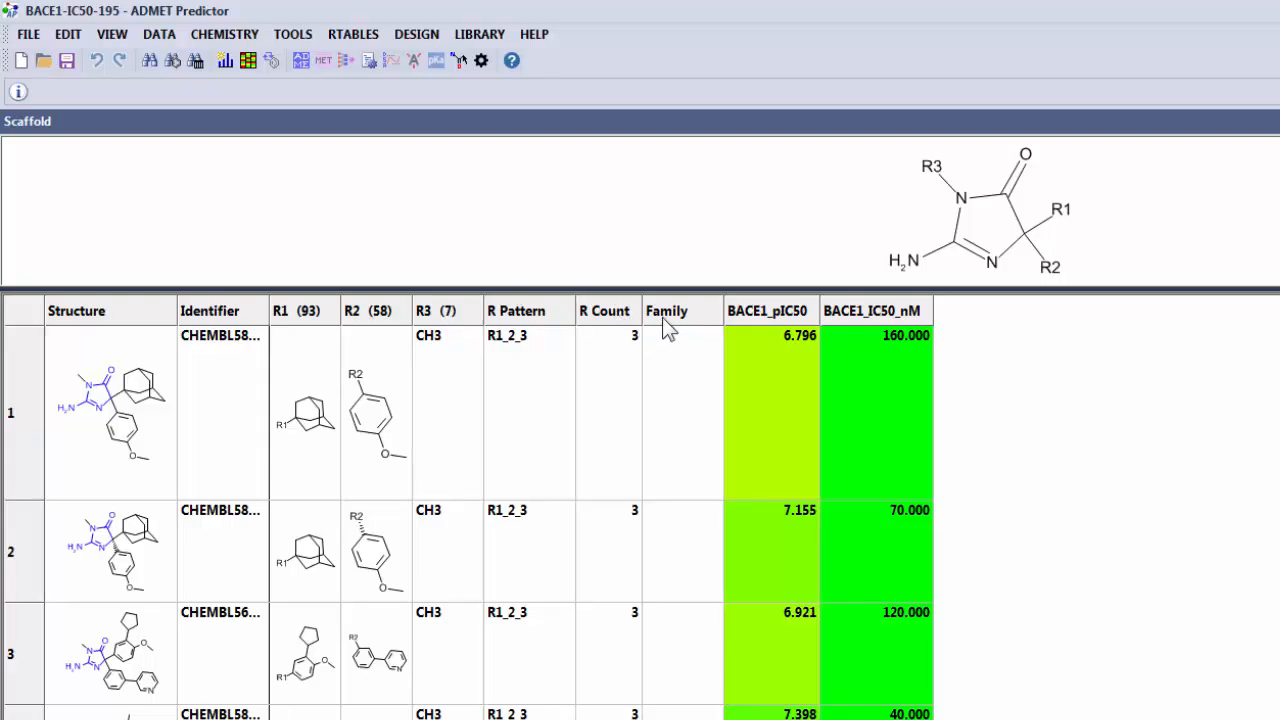
Generate R group families in which only R1 varies, treating empty positions as identical to hydrogens.
left_click(355, 38)
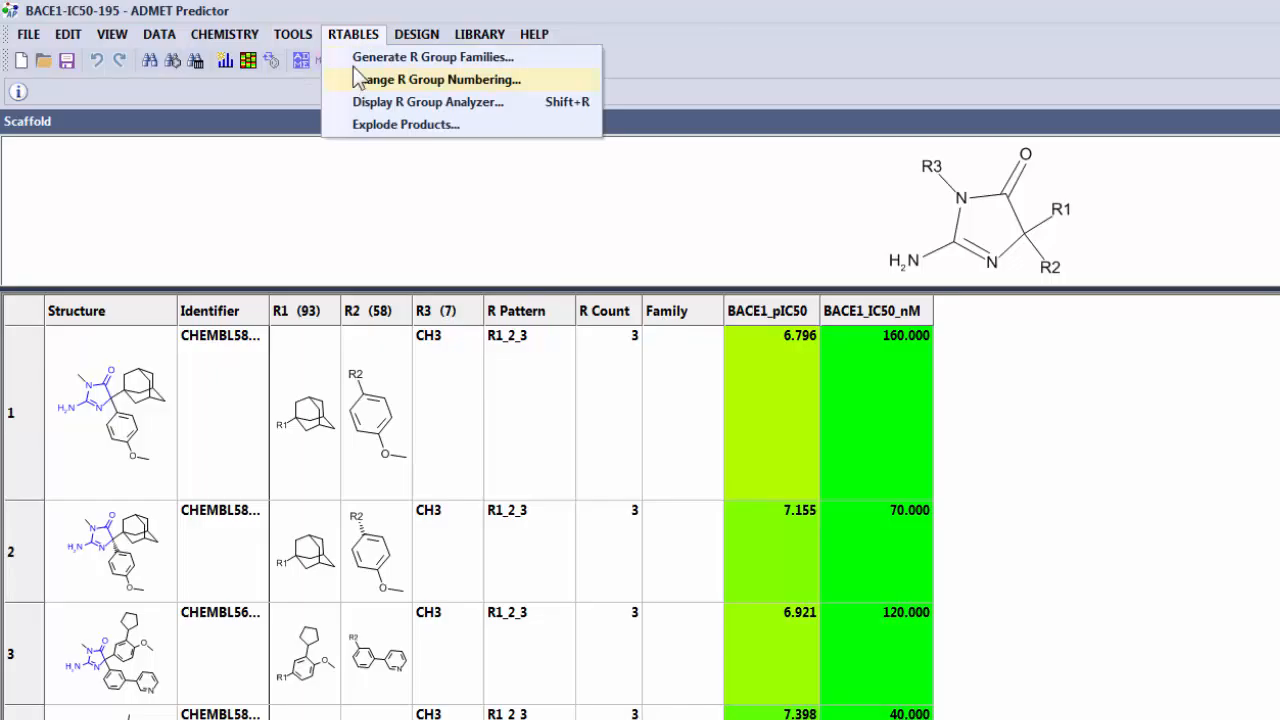
left_click(360, 56)
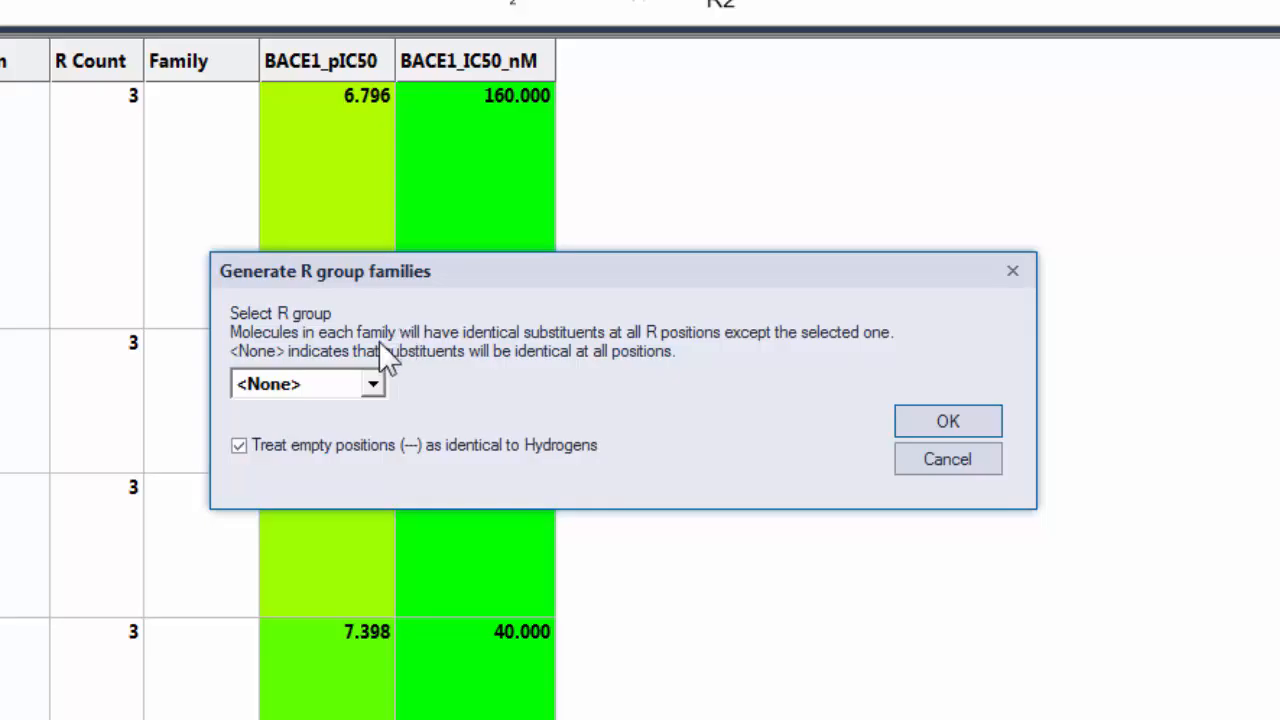
left_click(373, 383)
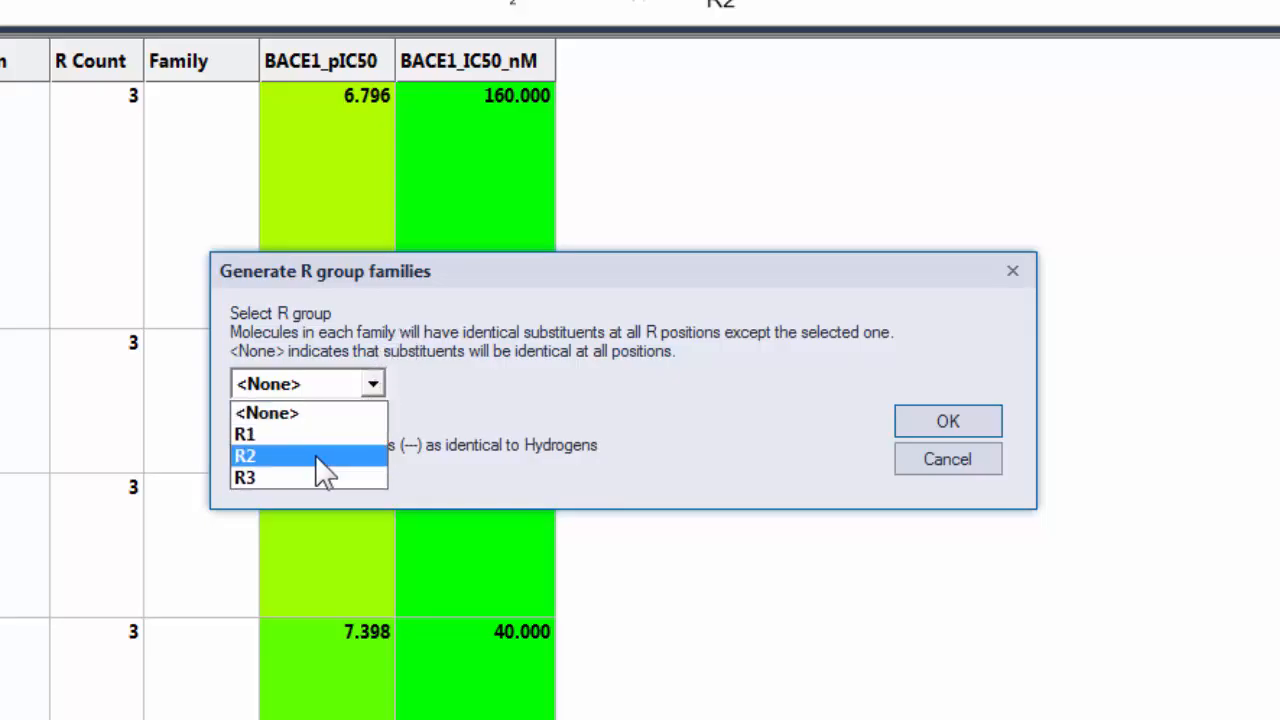
left_click(309, 429)
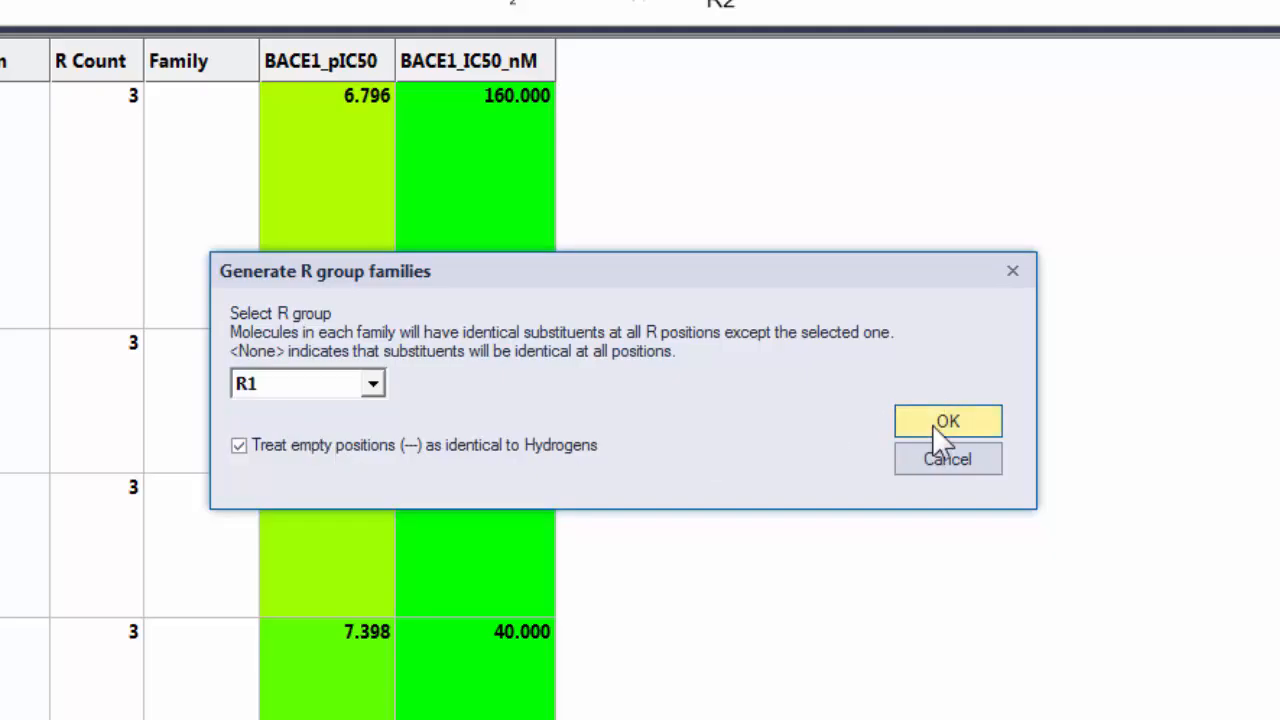
left_click(932, 424)
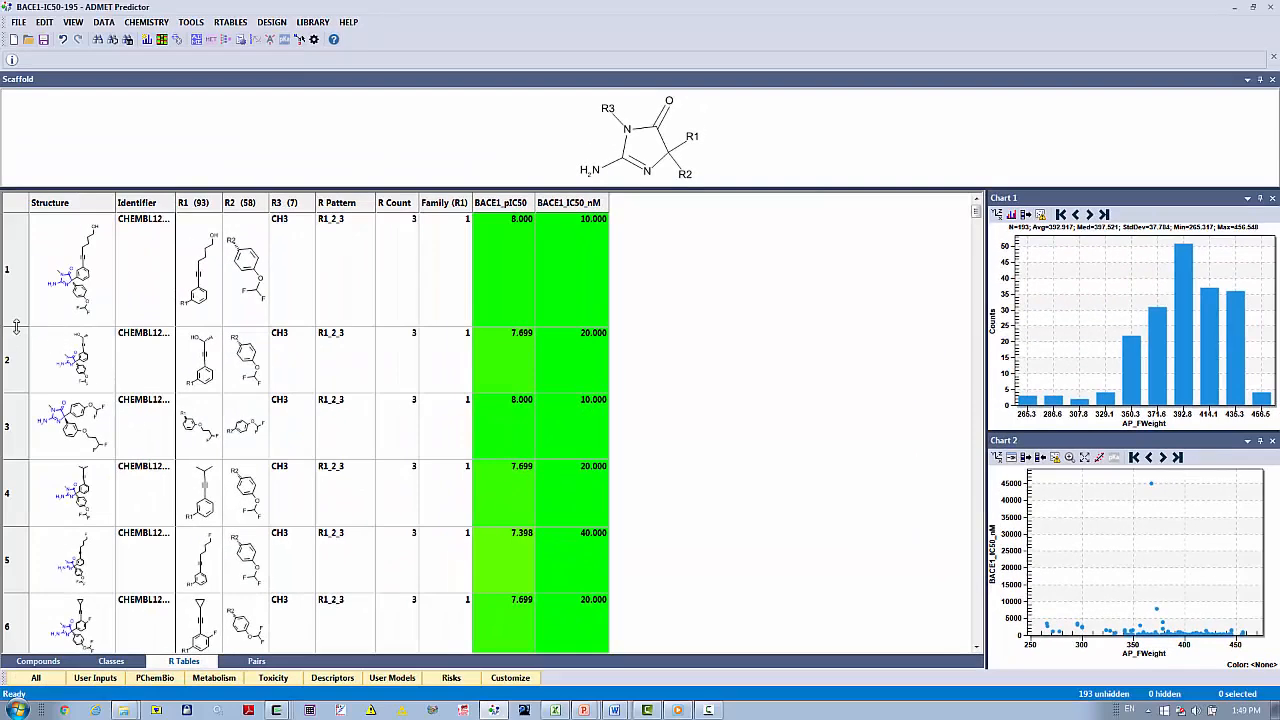
Enlarge the R table's rows and data columns for readable substituents, and look through the R1 families before returning to the first row.
left_click_drag(16, 326, 16, 365)
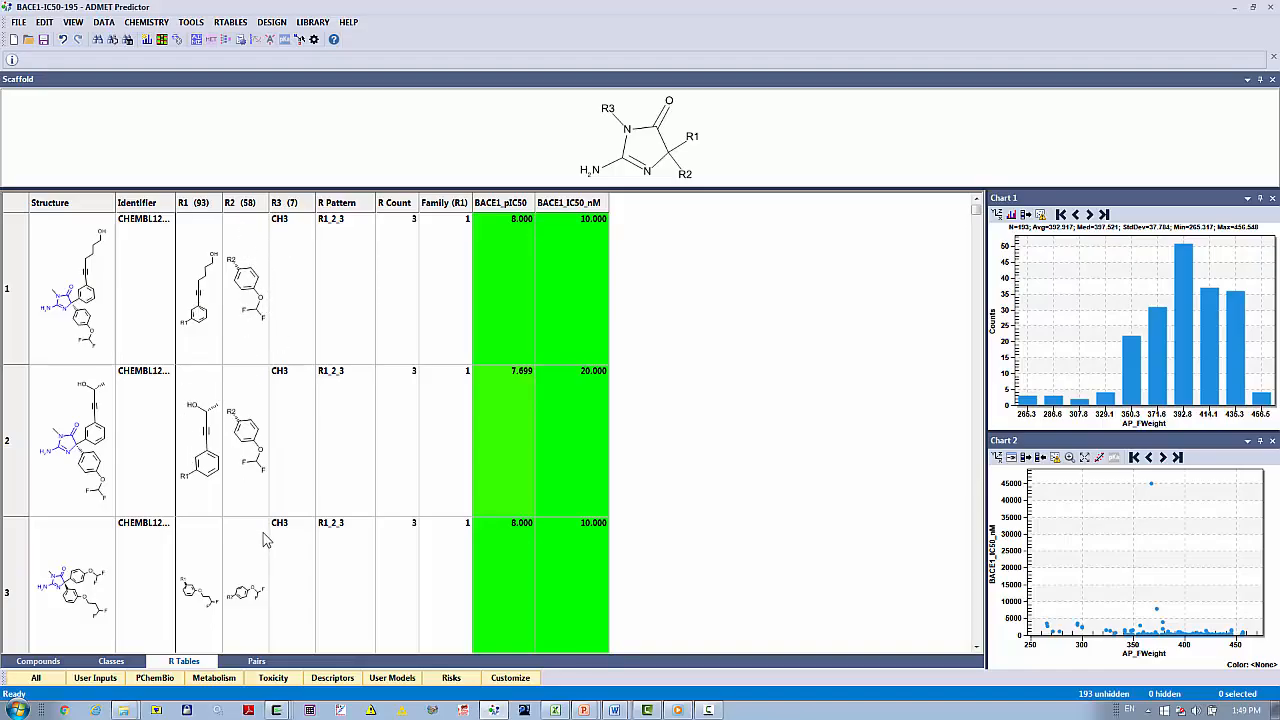
scroll(262, 545, "down", 12)
scroll(257, 553, "down", 18)
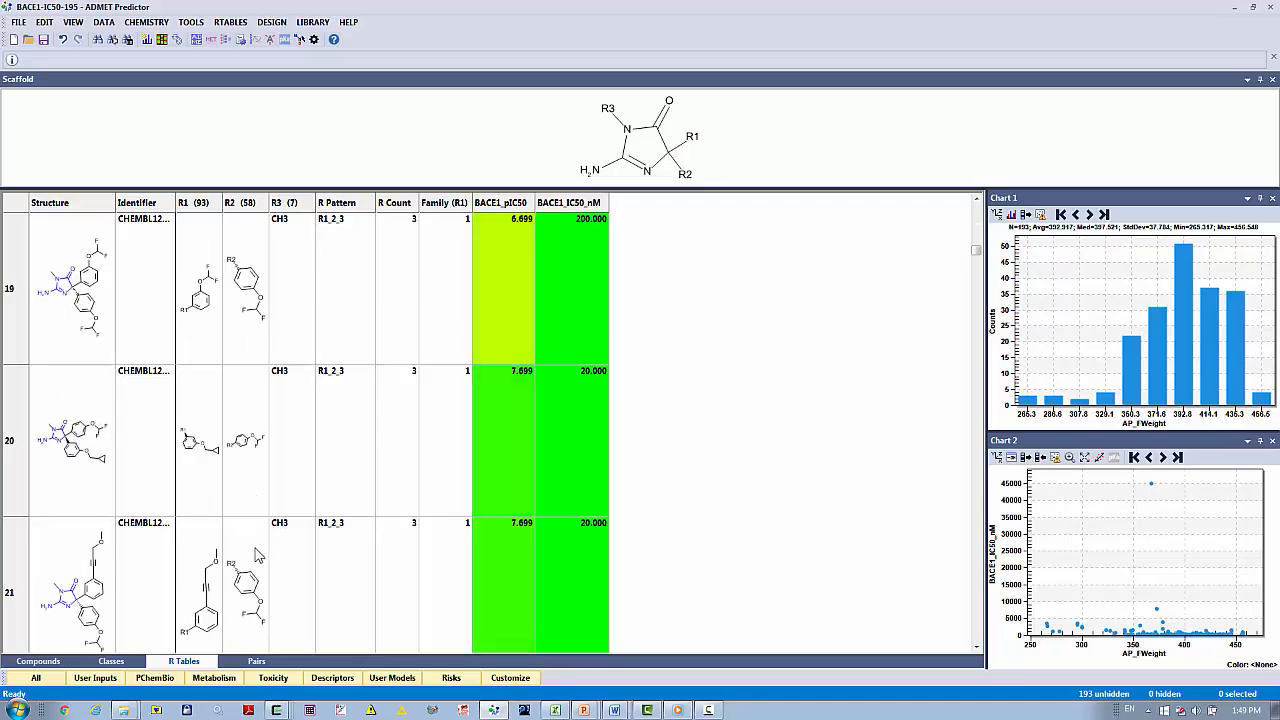
scroll(257, 556, "down", 12)
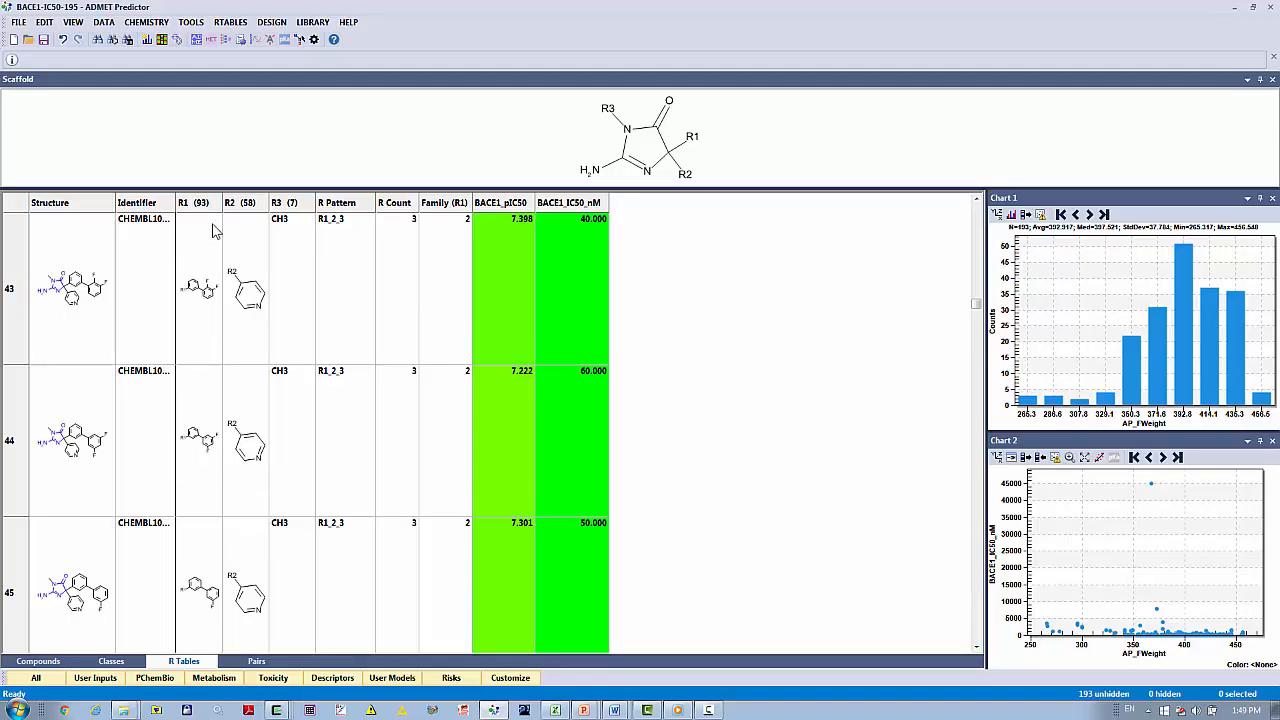
left_click_drag(268, 202, 266, 199)
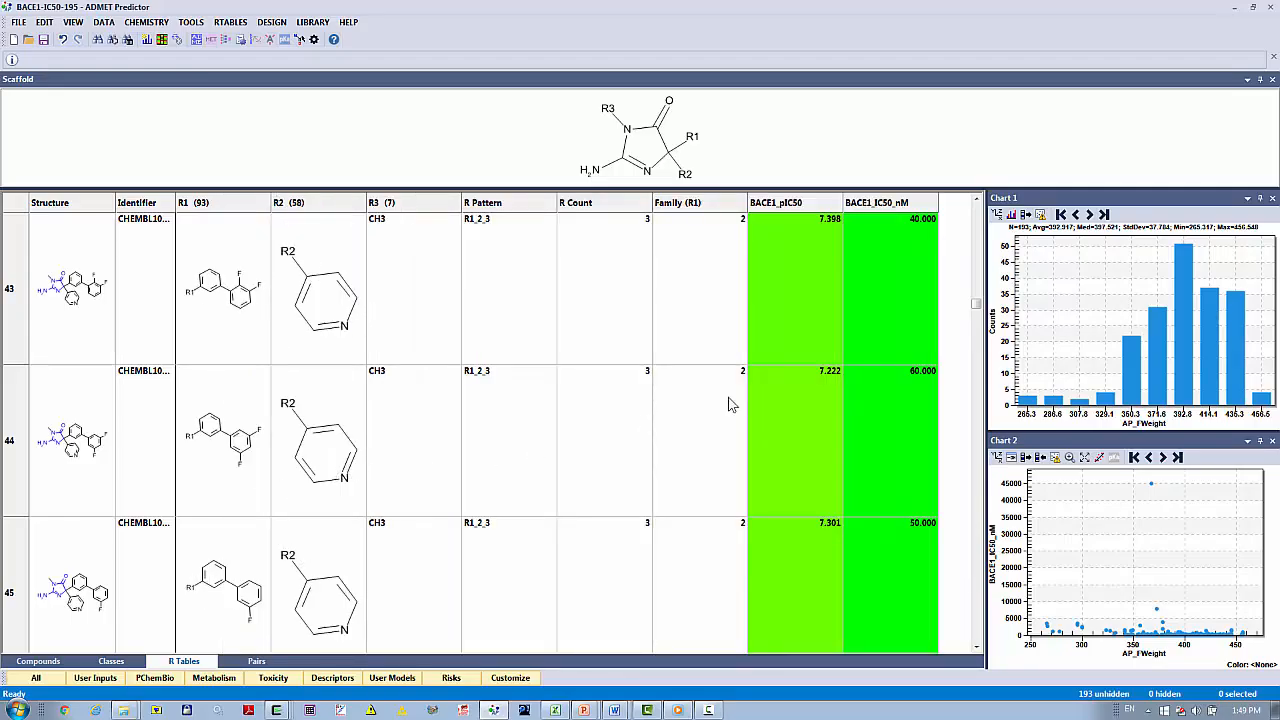
left_click_drag(976, 305, 974, 208)
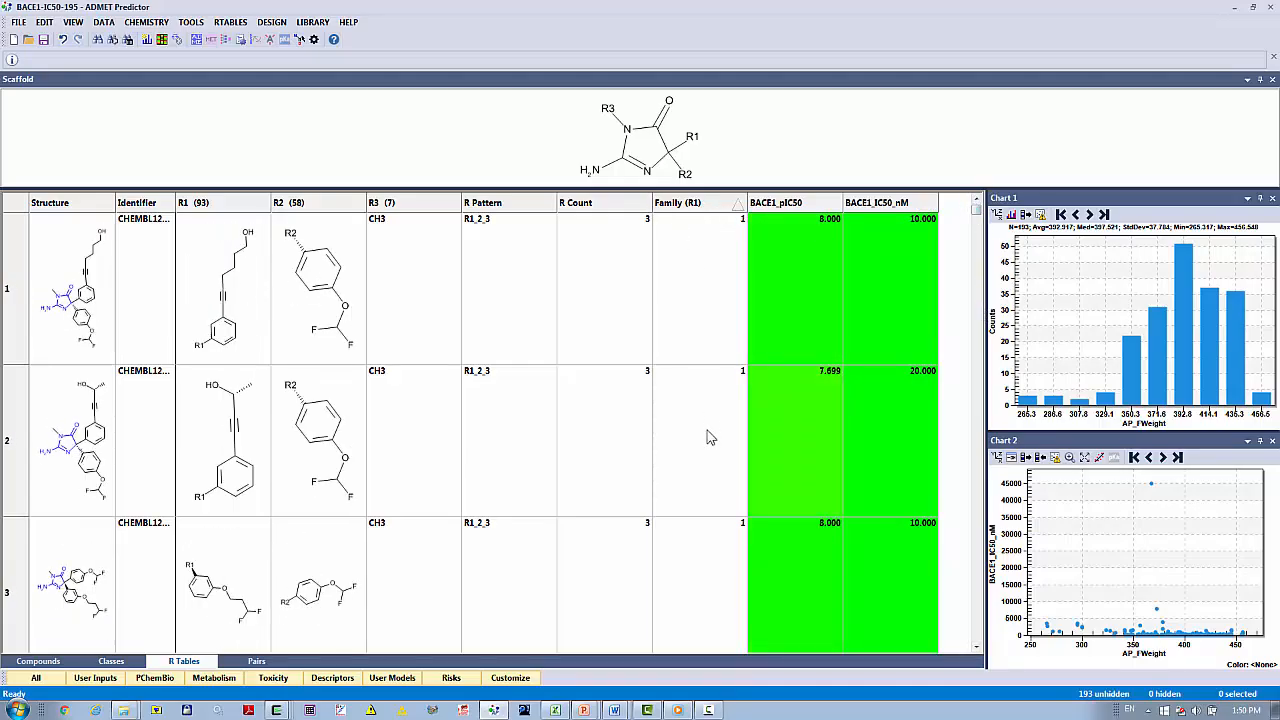
Sort the compounds within each R1 family by ascending BACE1_IC50_nM and place that column directly after Family (R1).
left_click(873, 205)
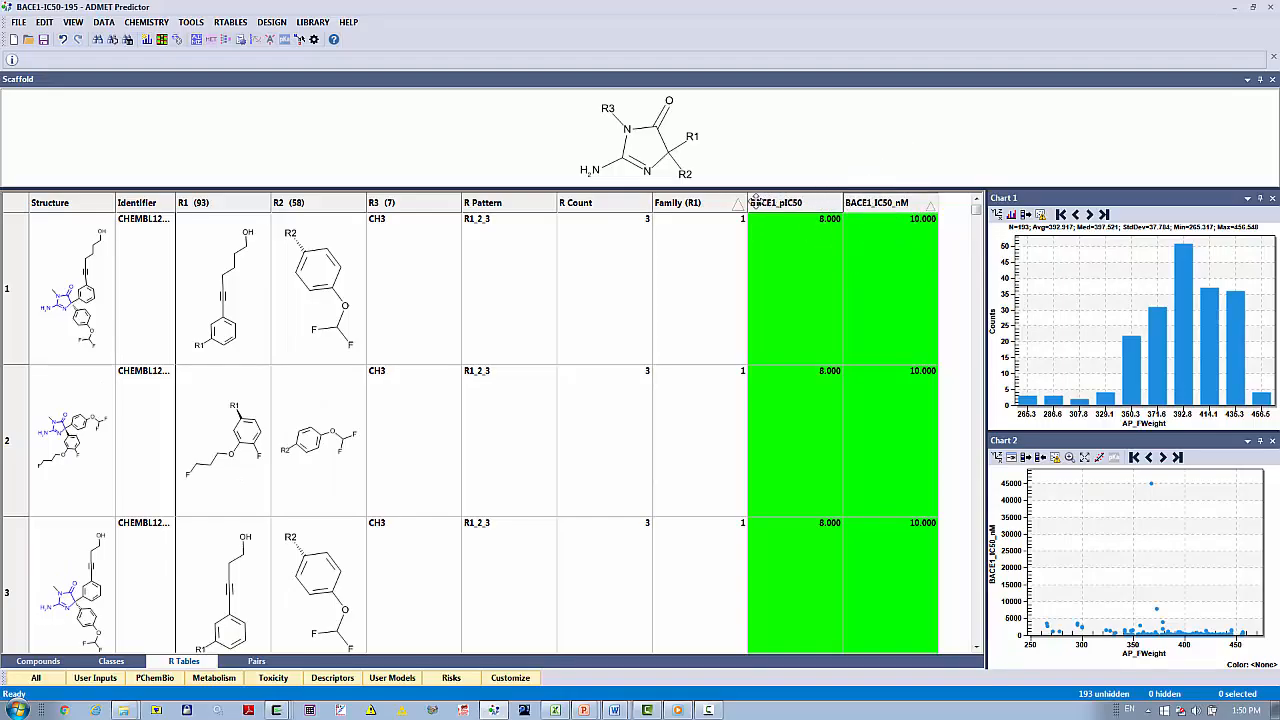
left_click_drag(757, 203, 758, 205)
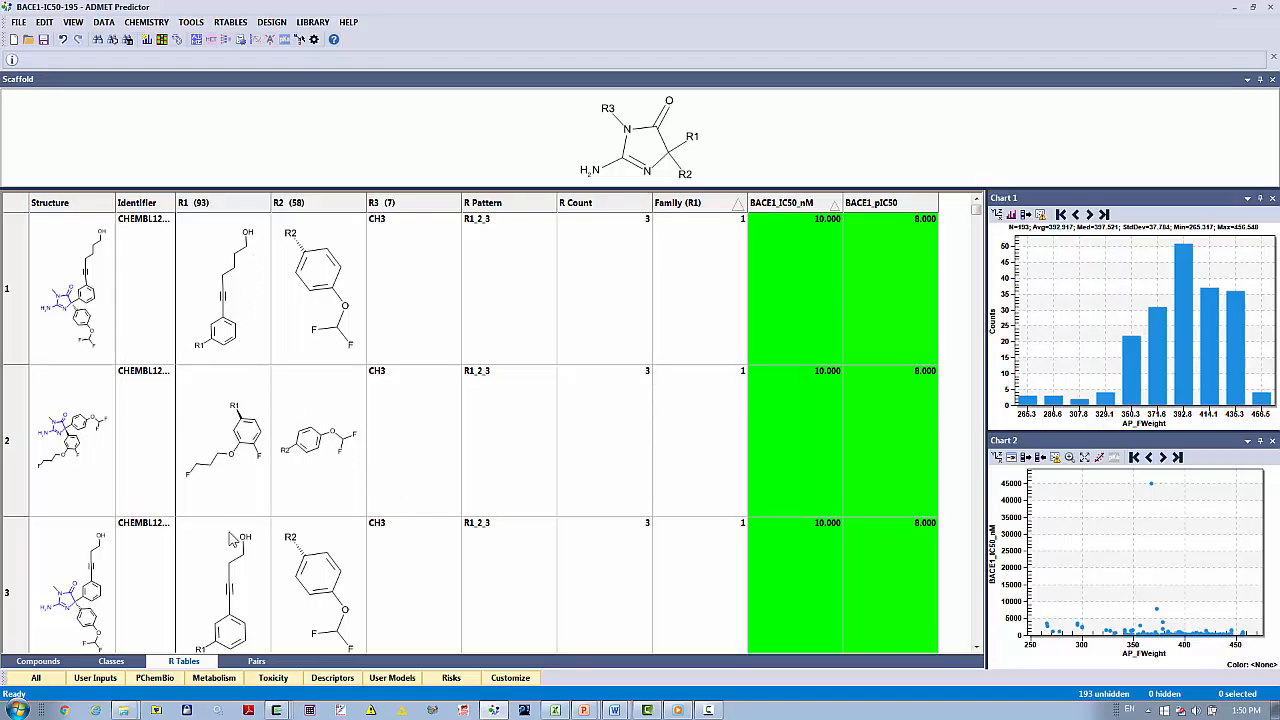
left_click(977, 648)
left_click(977, 648)
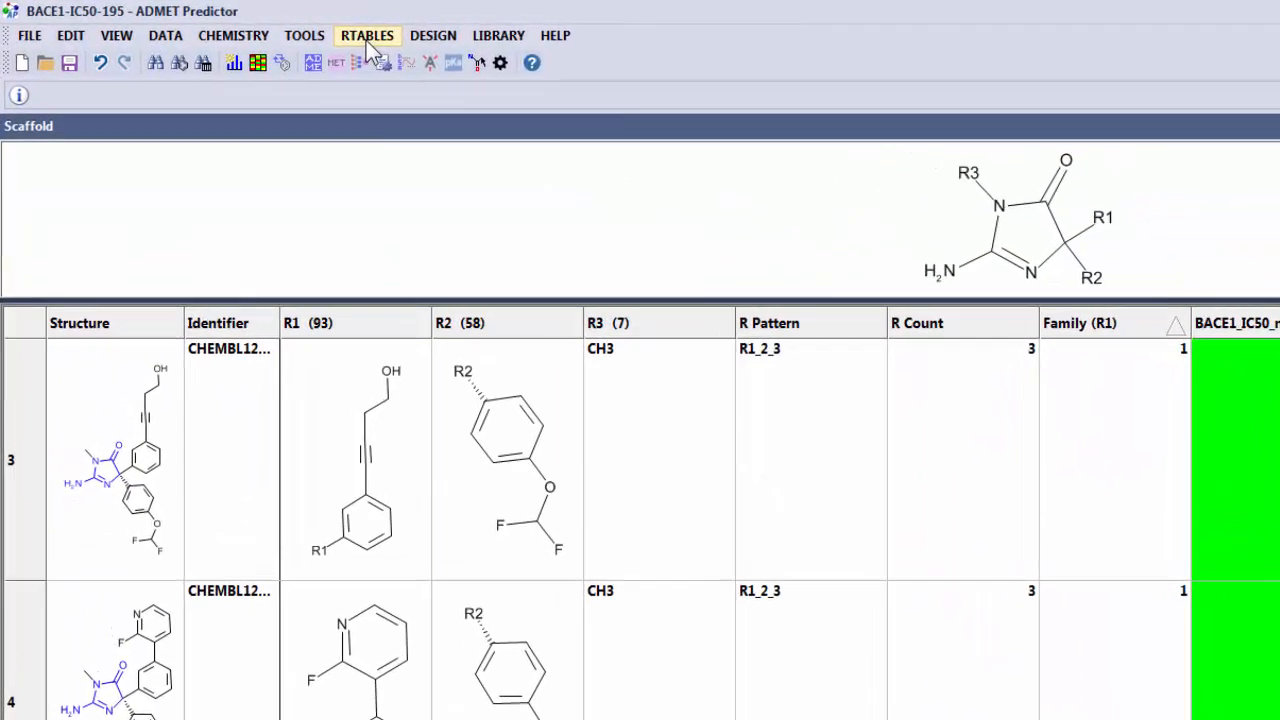
Display the R Group Analyzer for the current R table.
left_click(231, 24)
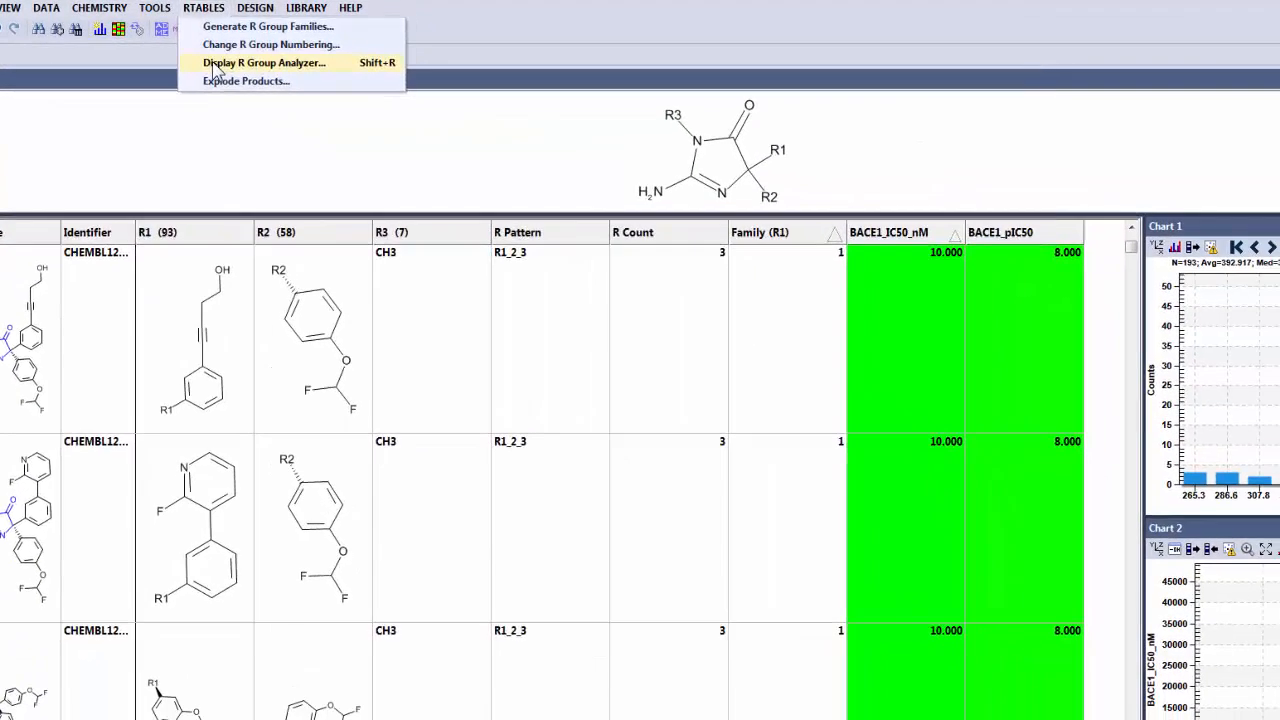
left_click(214, 64)
left_click_drag(236, 70, 457, 124)
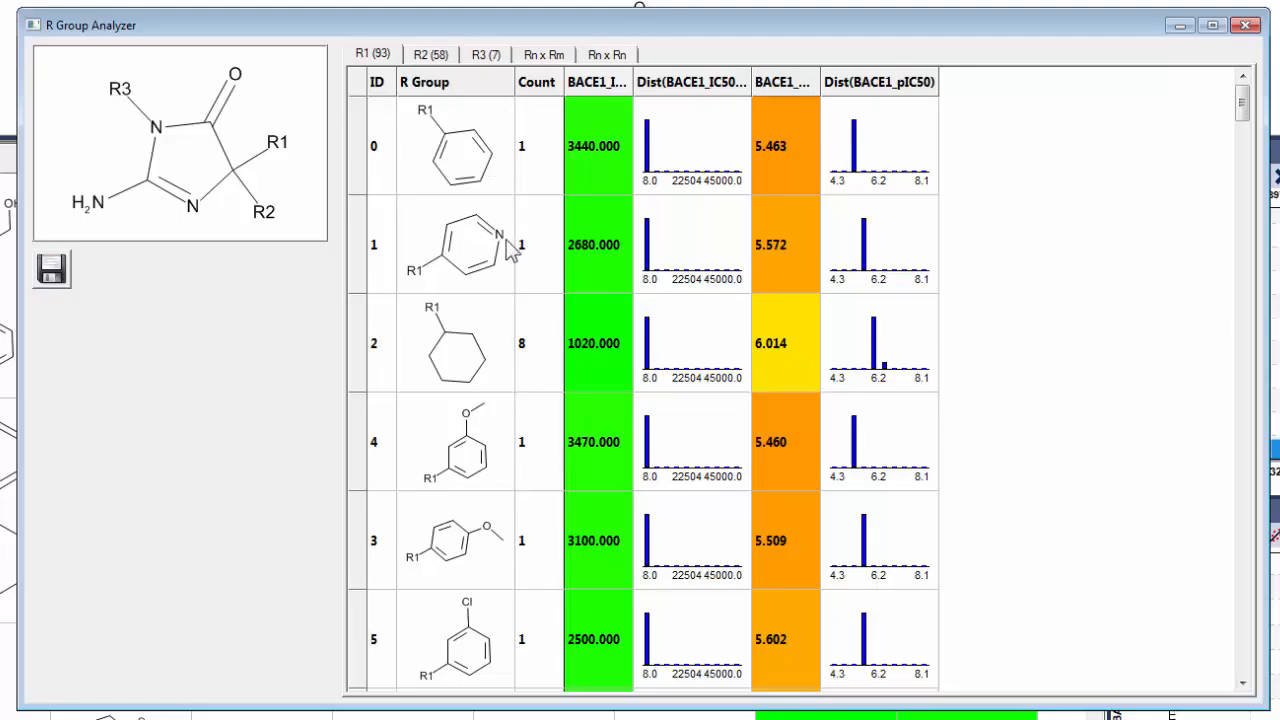
Review the individual molecules that carry the cyclohexyl group at R1, up to the fifth one, and close the molecule viewer.
left_click(491, 378)
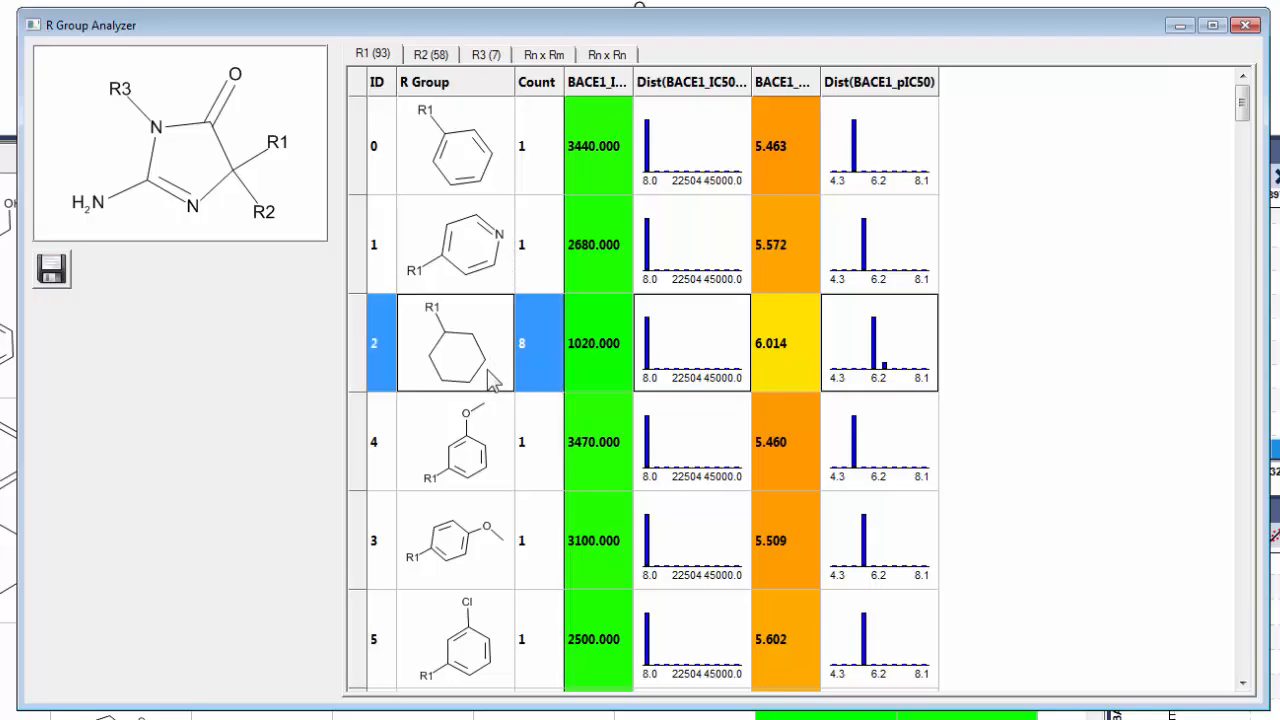
double_click(489, 370)
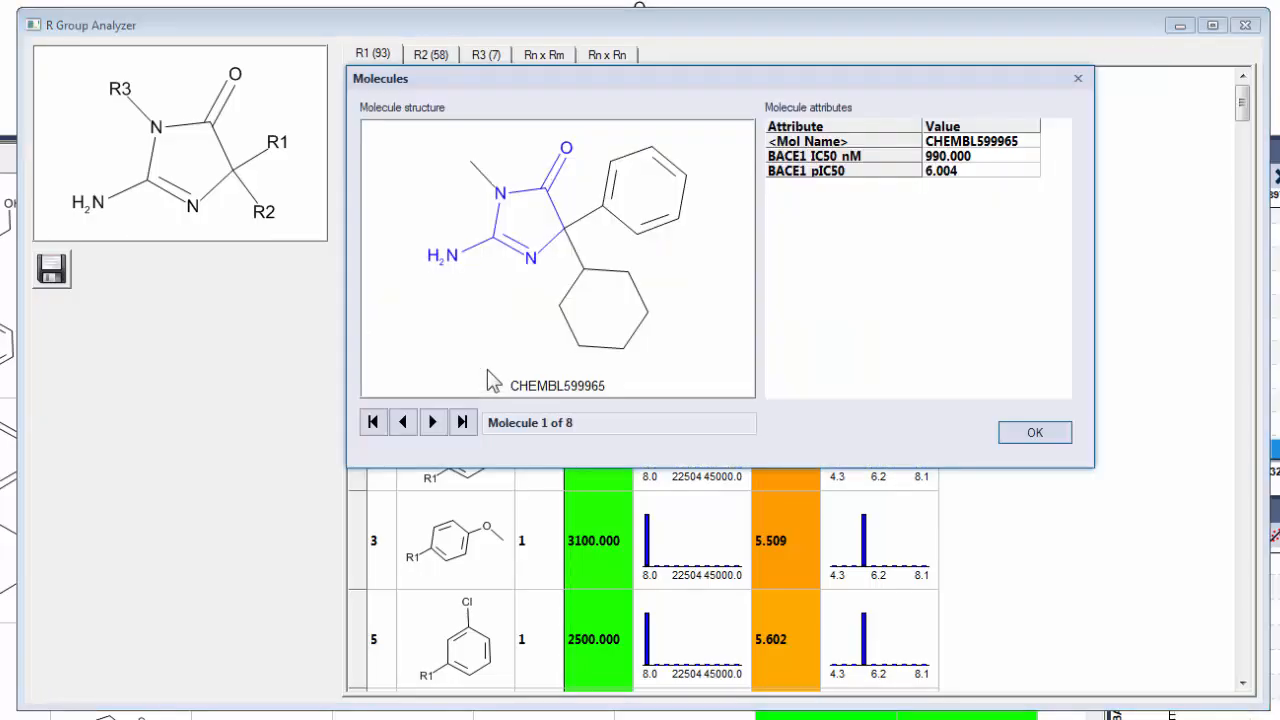
left_click(436, 423)
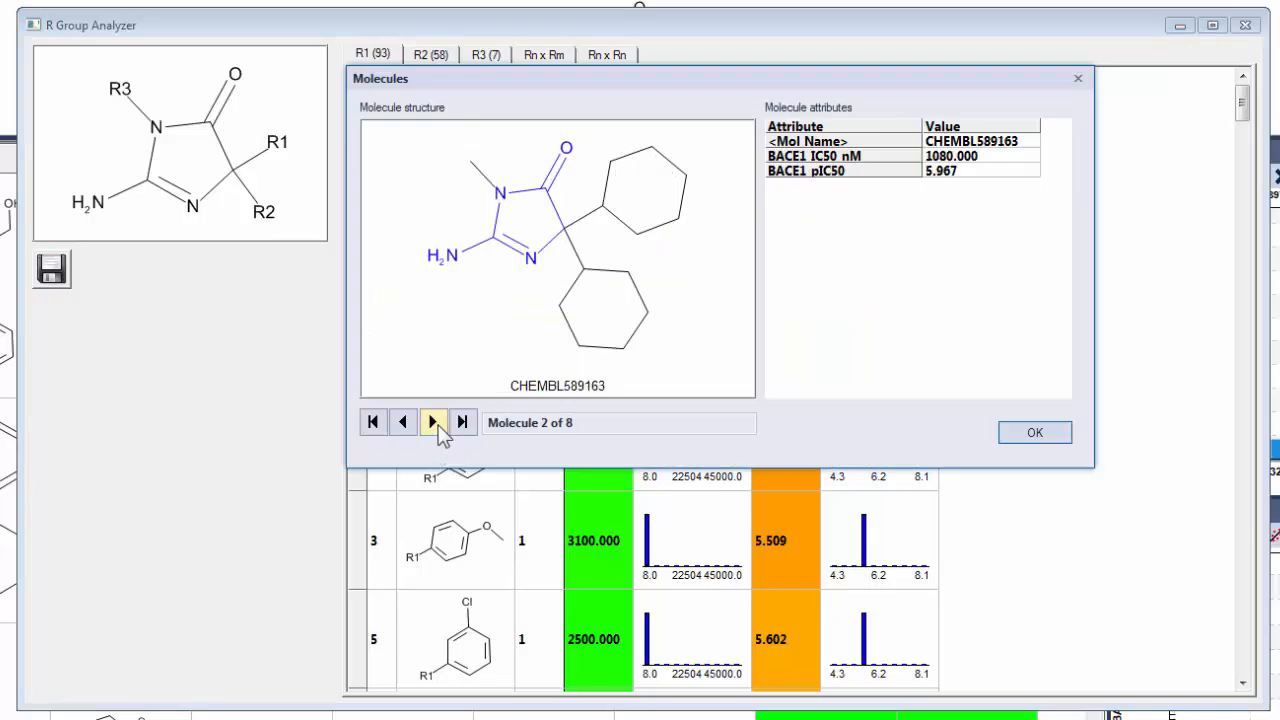
left_click(436, 423)
left_click(436, 423)
left_click(436, 423)
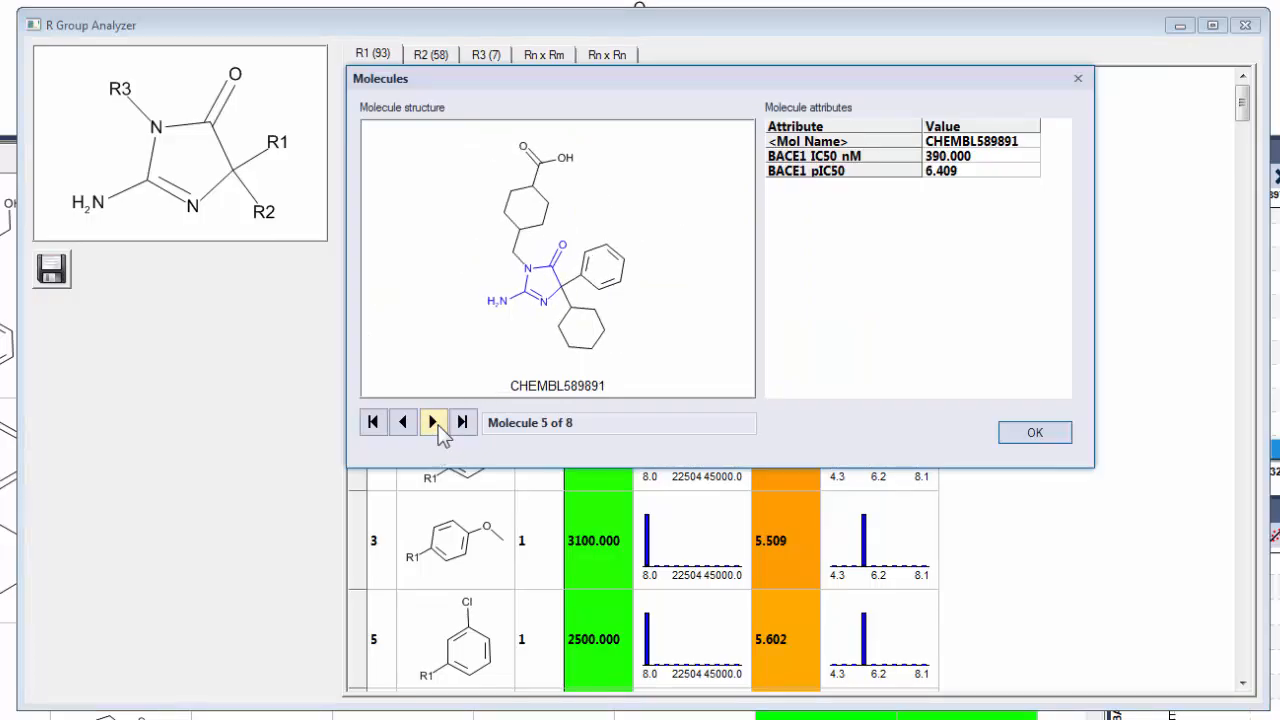
left_click(1012, 437)
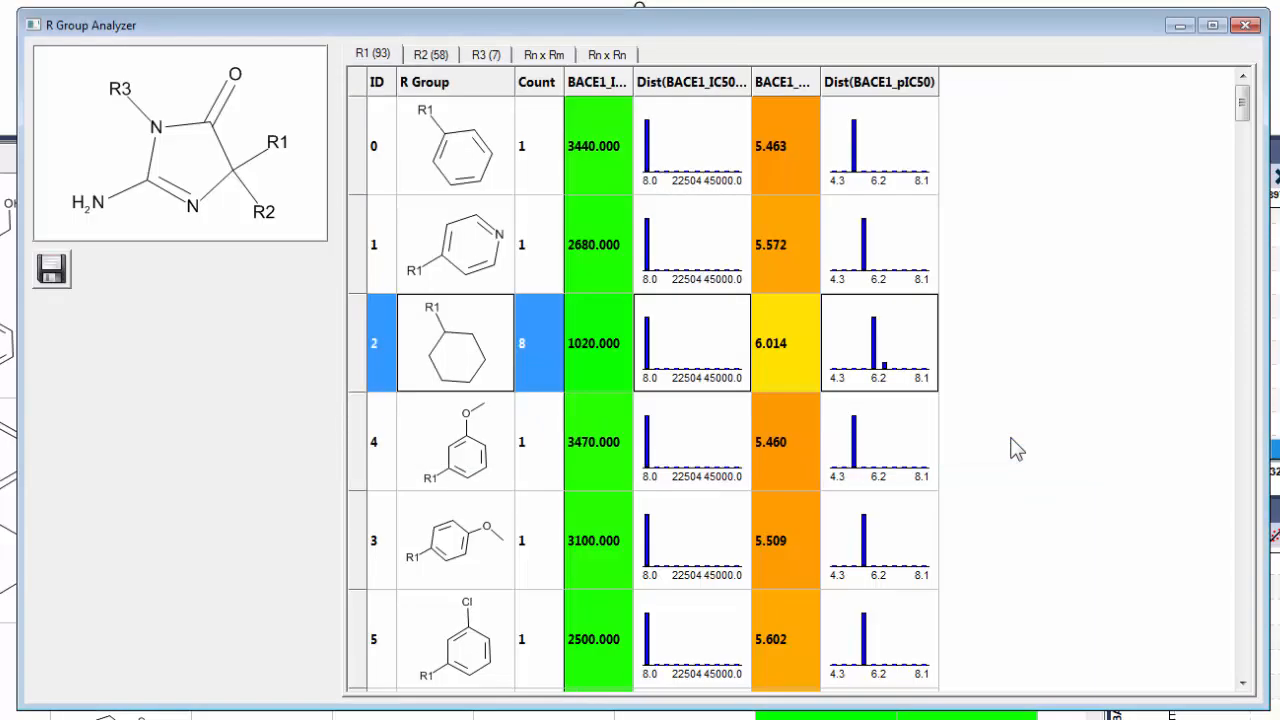
Examine the substituent lists for R2 and R3, including the activity distribution of the CH3 group at R3.
left_click(447, 62)
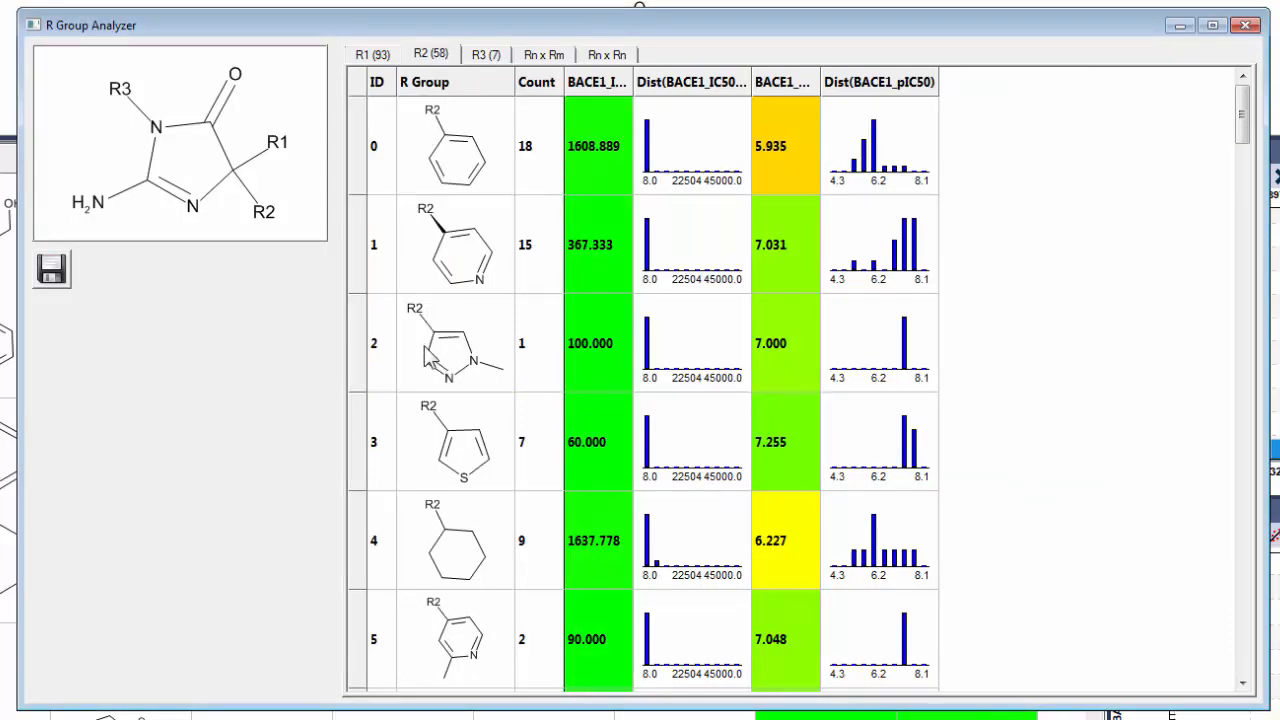
left_click(489, 58)
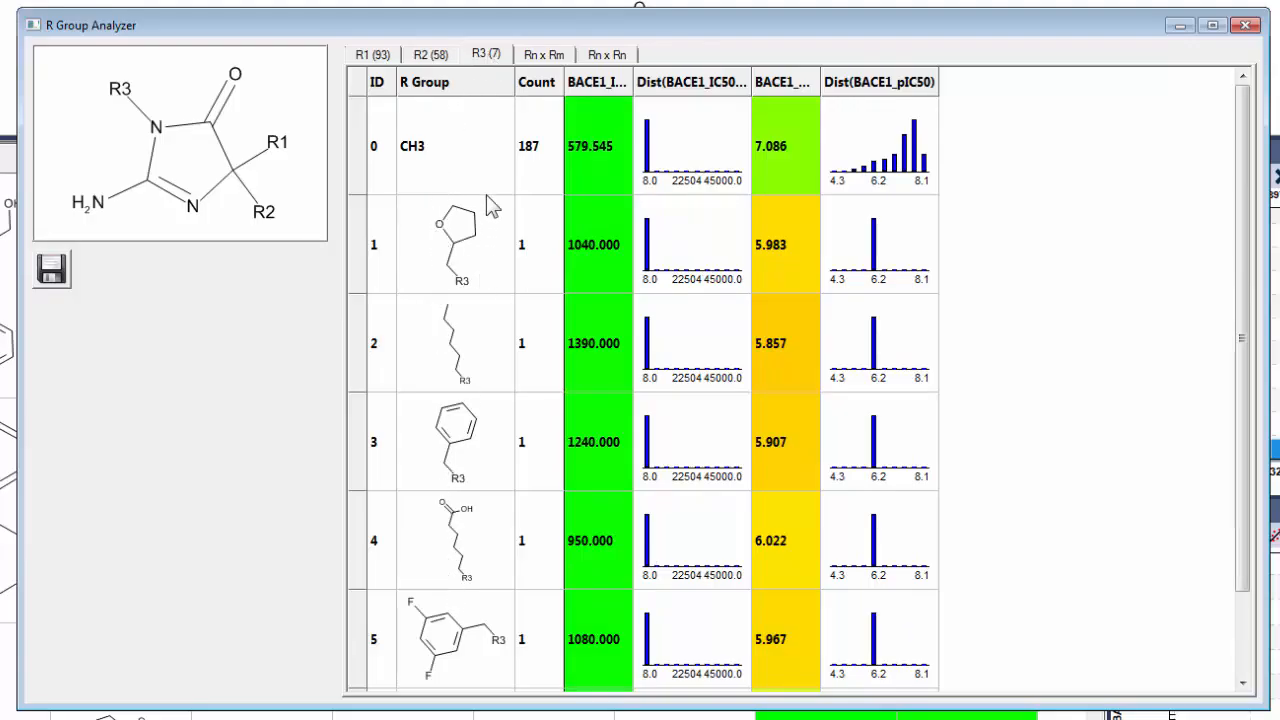
left_click(462, 172)
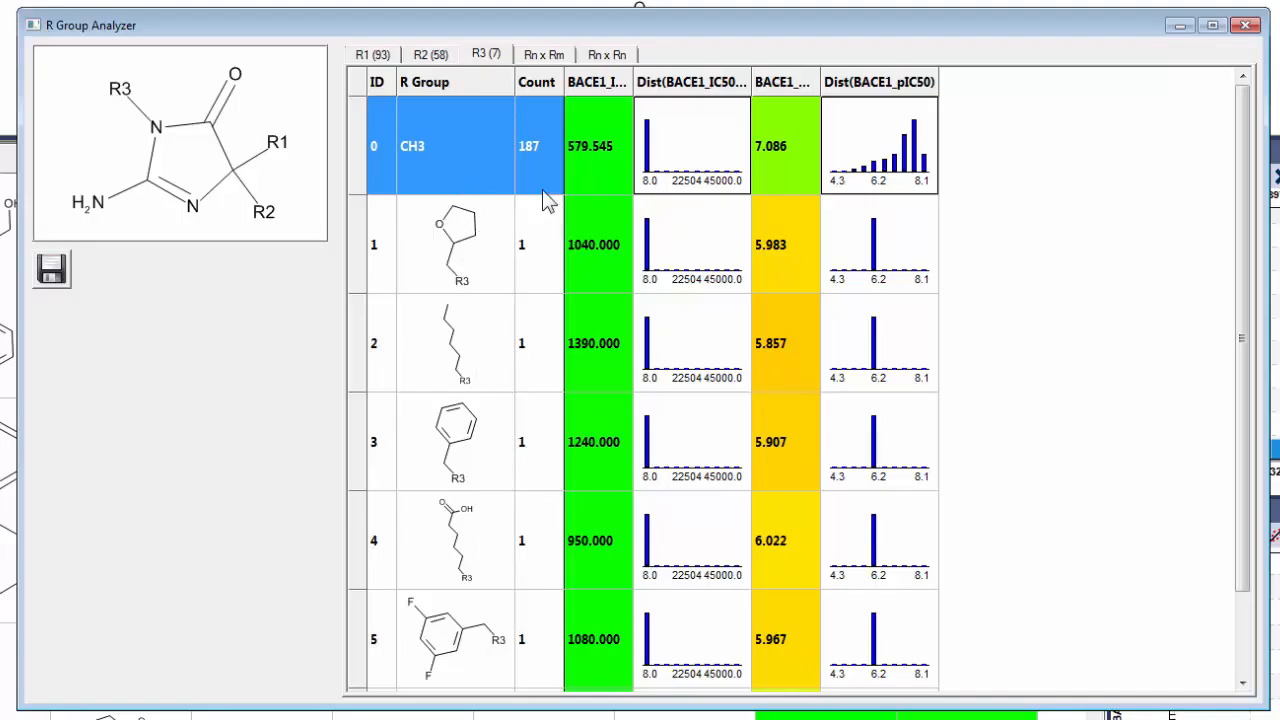
Show the Rn x Rm pair matrix and colour its R1 x R2 cells by BACE1_pIC50.
left_click(538, 56)
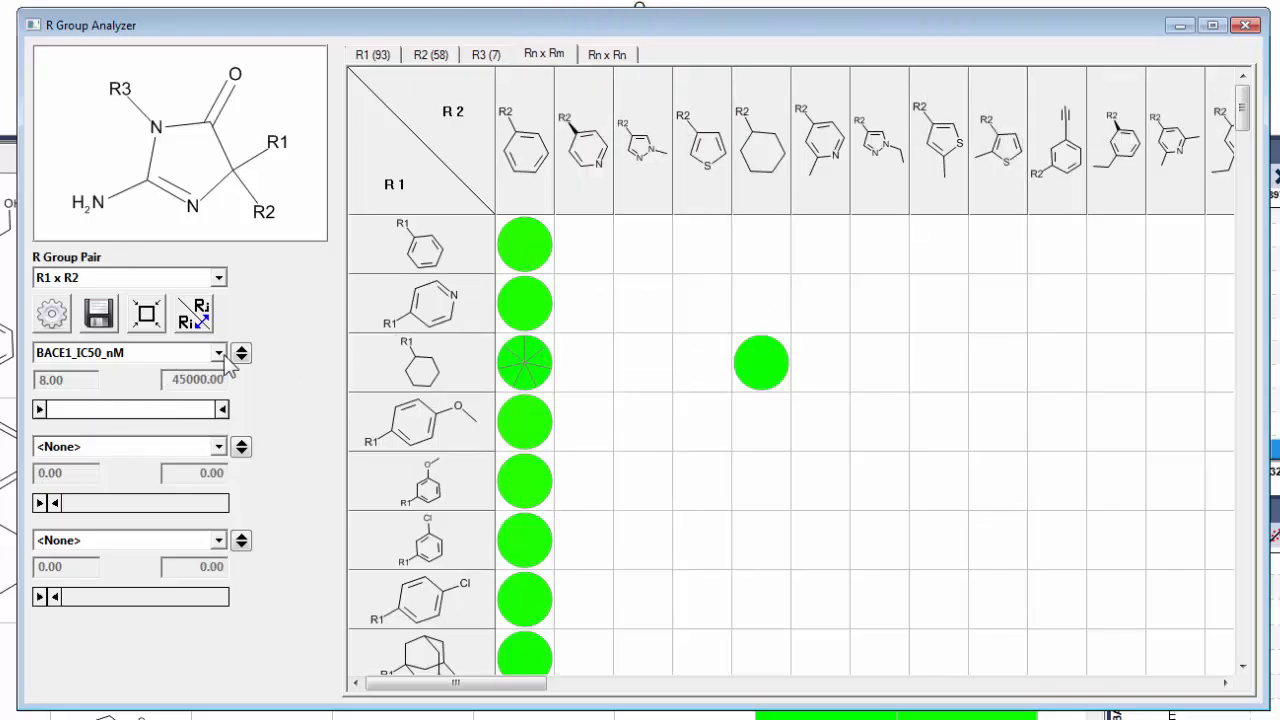
left_click(217, 353)
left_click(162, 388)
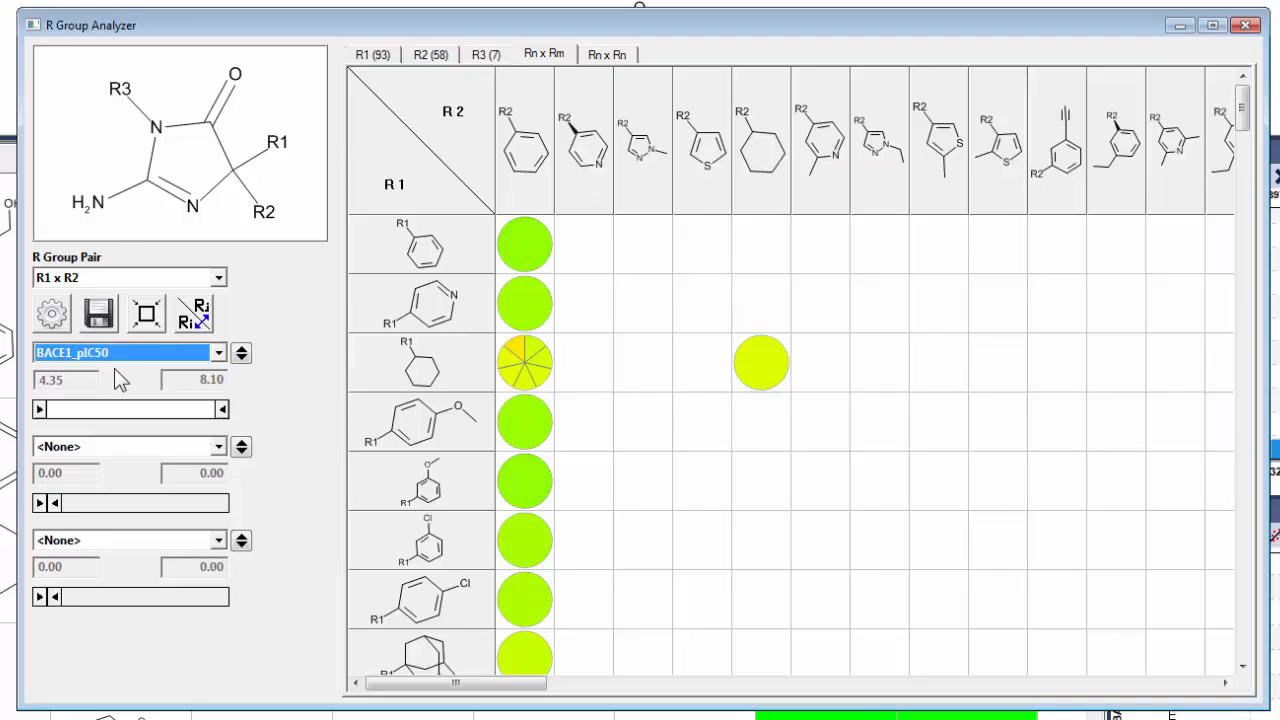
Examine the activity matrices for the R group pairs R1 x R3 and R2 x R3.
left_click(218, 277)
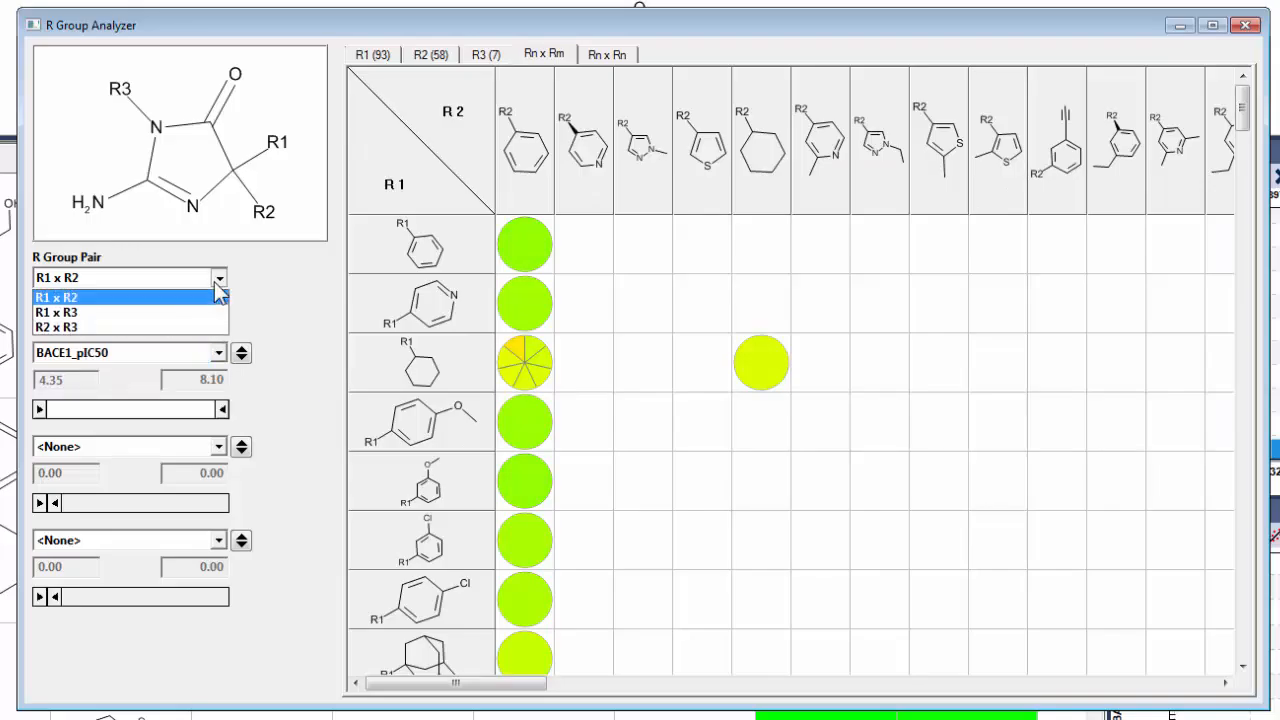
left_click(168, 310)
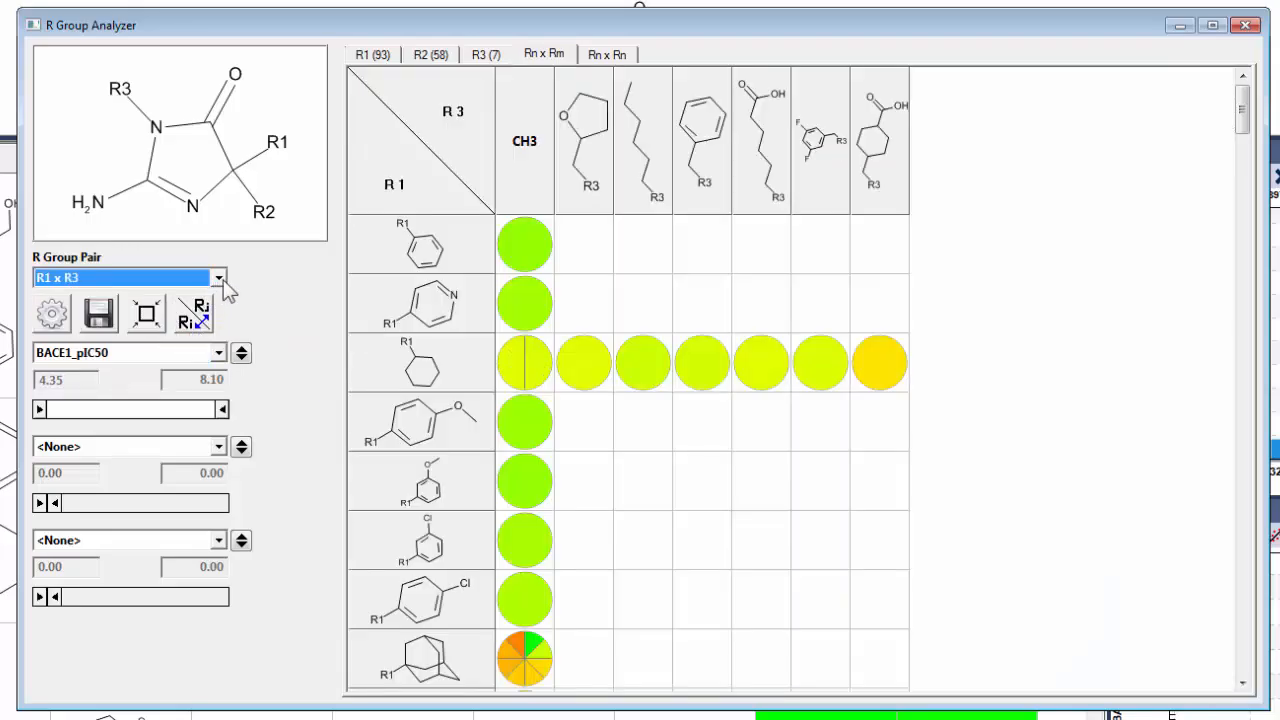
left_click(218, 277)
left_click(110, 339)
left_click(79, 277)
left_click(64, 329)
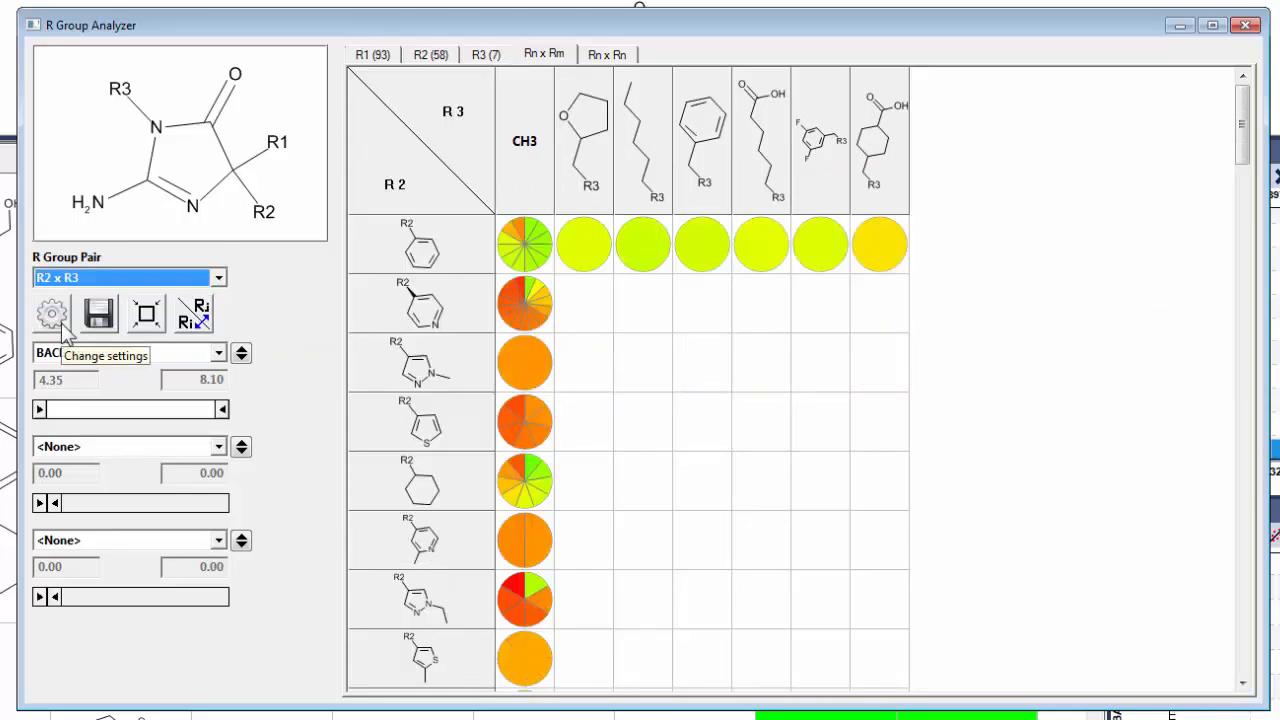
Return the matrix to the R1 x R2 pair and preview the compounds combining cyclohexyl at R1 with phenyl at R2.
left_click(88, 285)
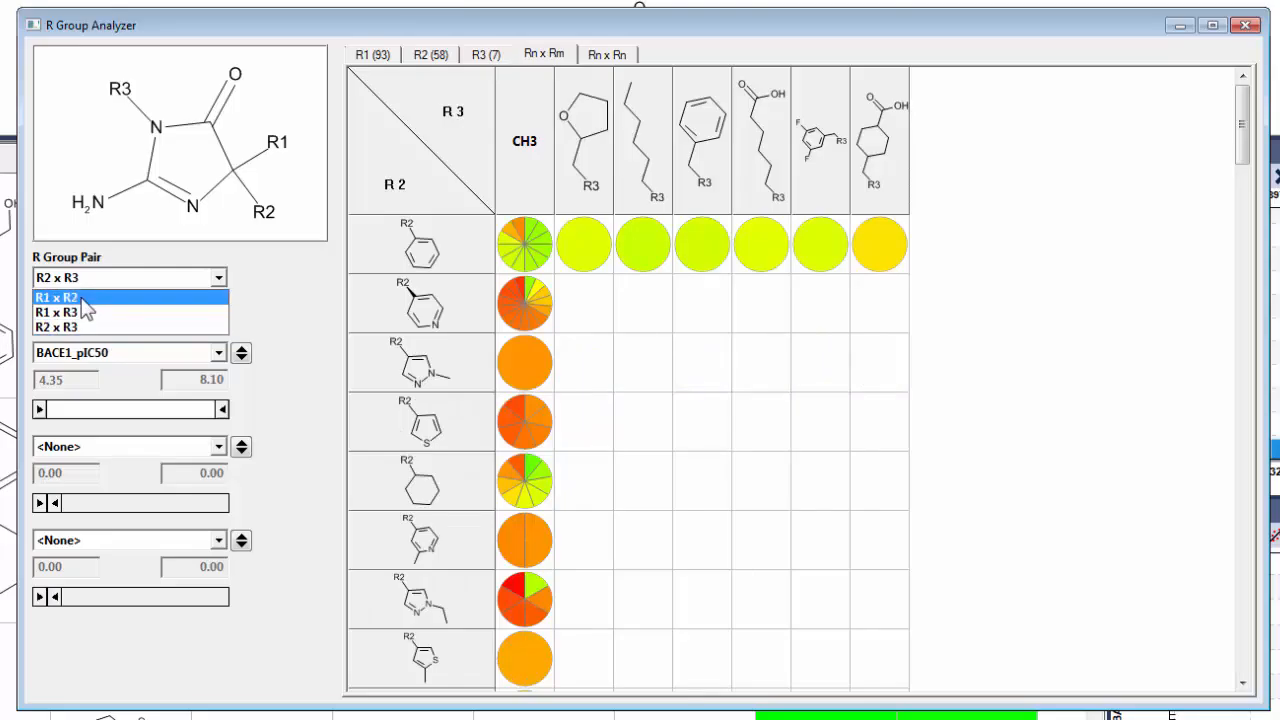
left_click(86, 293)
mouse_move(513, 355)
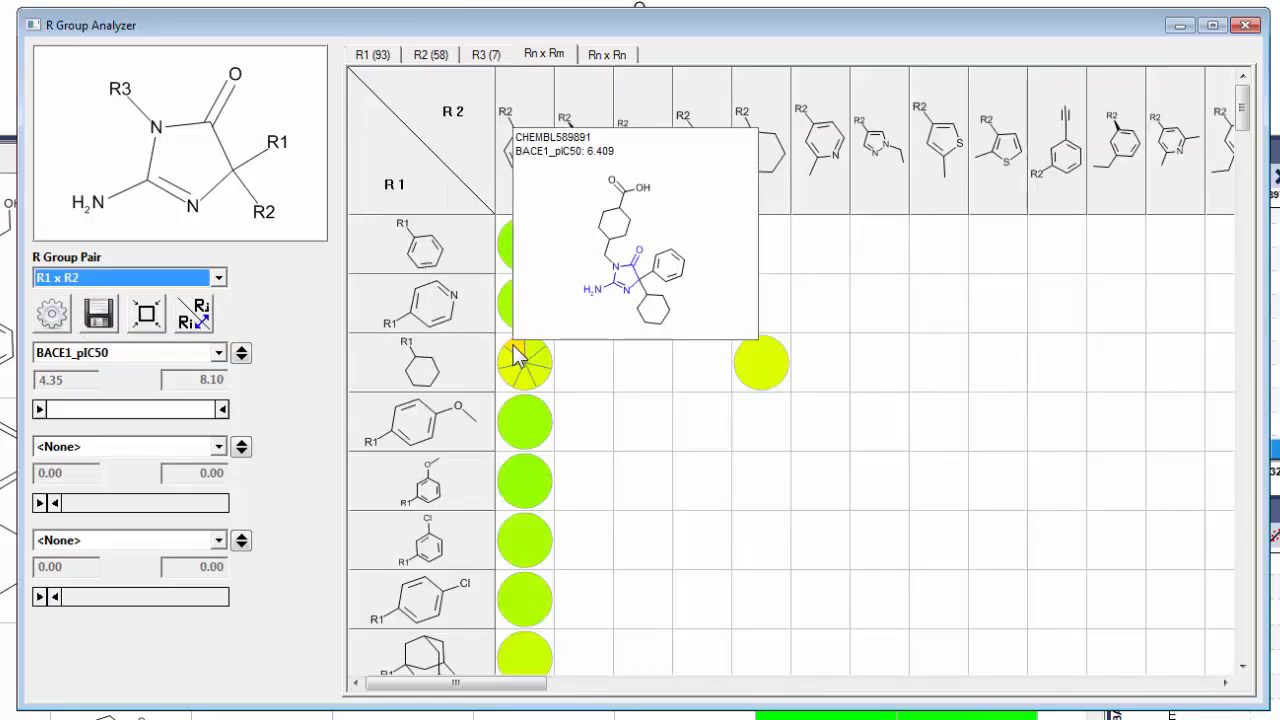
mouse_move(478, 380)
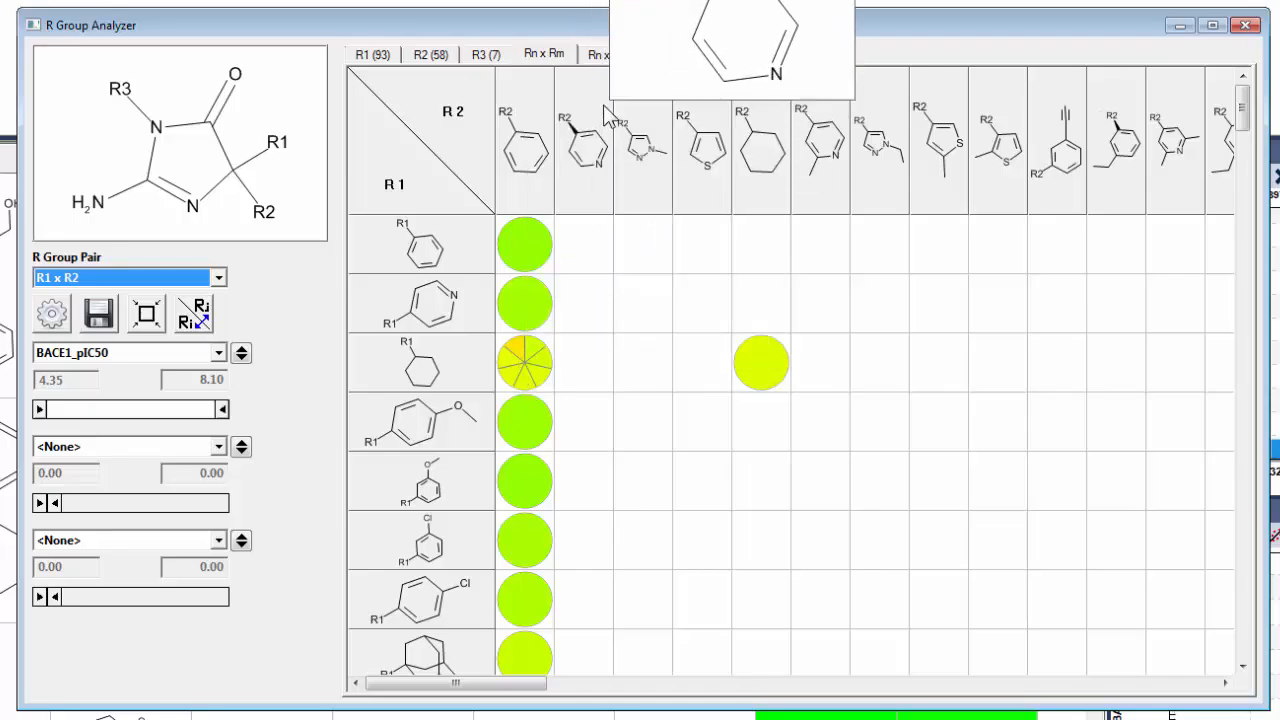
Show the Rn x Rn matrix for R1 x R1, preview the compound pairs replacing phenyl with pyridyl and cyclohexyl, and close the analyzer.
left_click(590, 58)
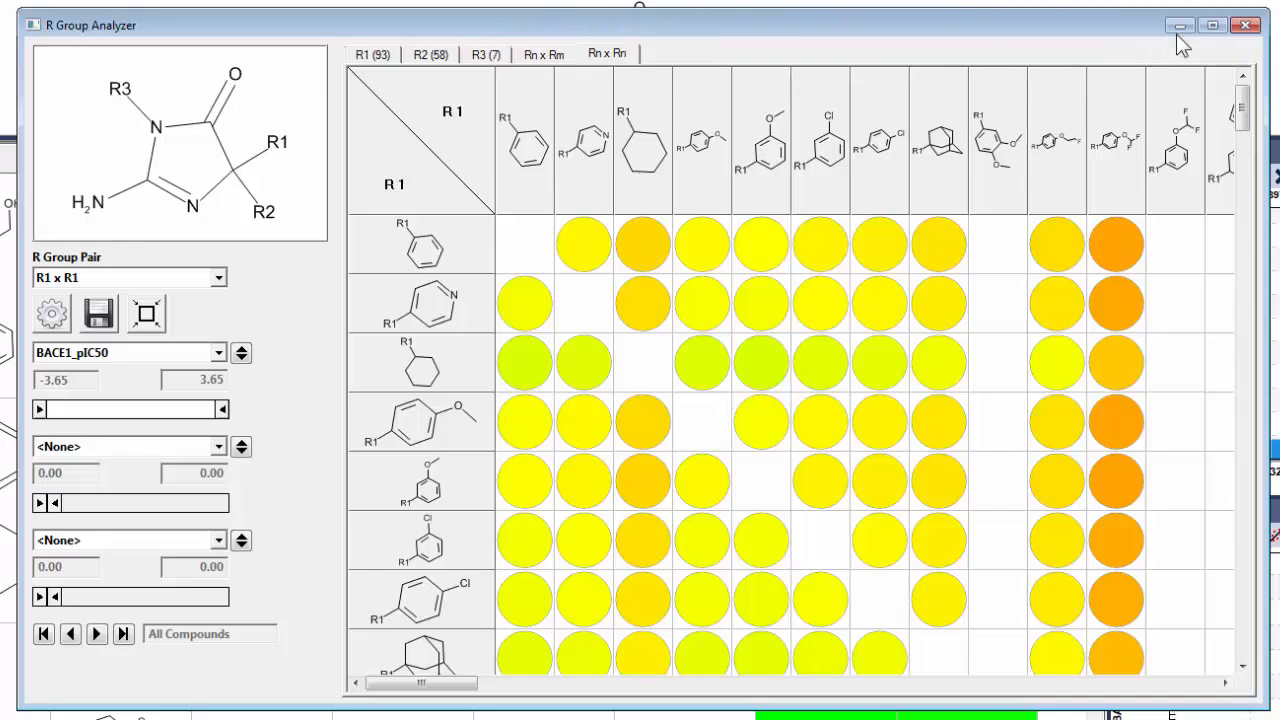
mouse_move(558, 245)
mouse_move(1058, 246)
mouse_move(460, 224)
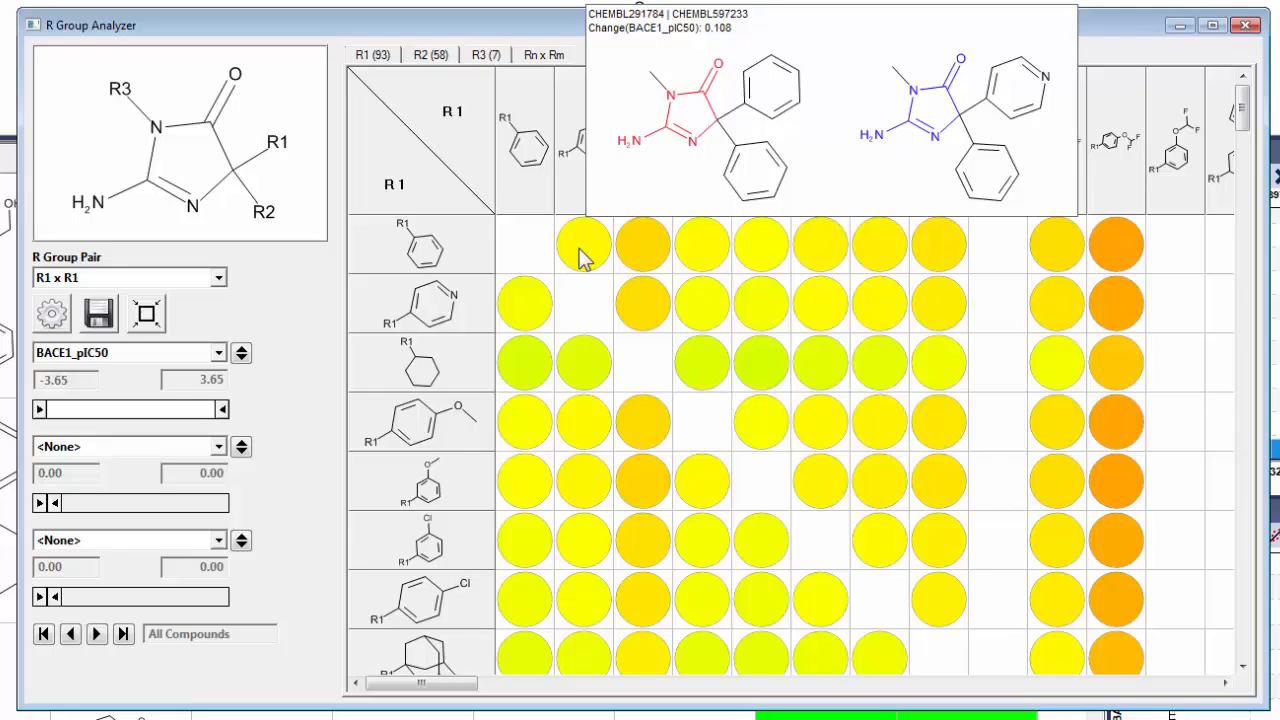
mouse_move(638, 256)
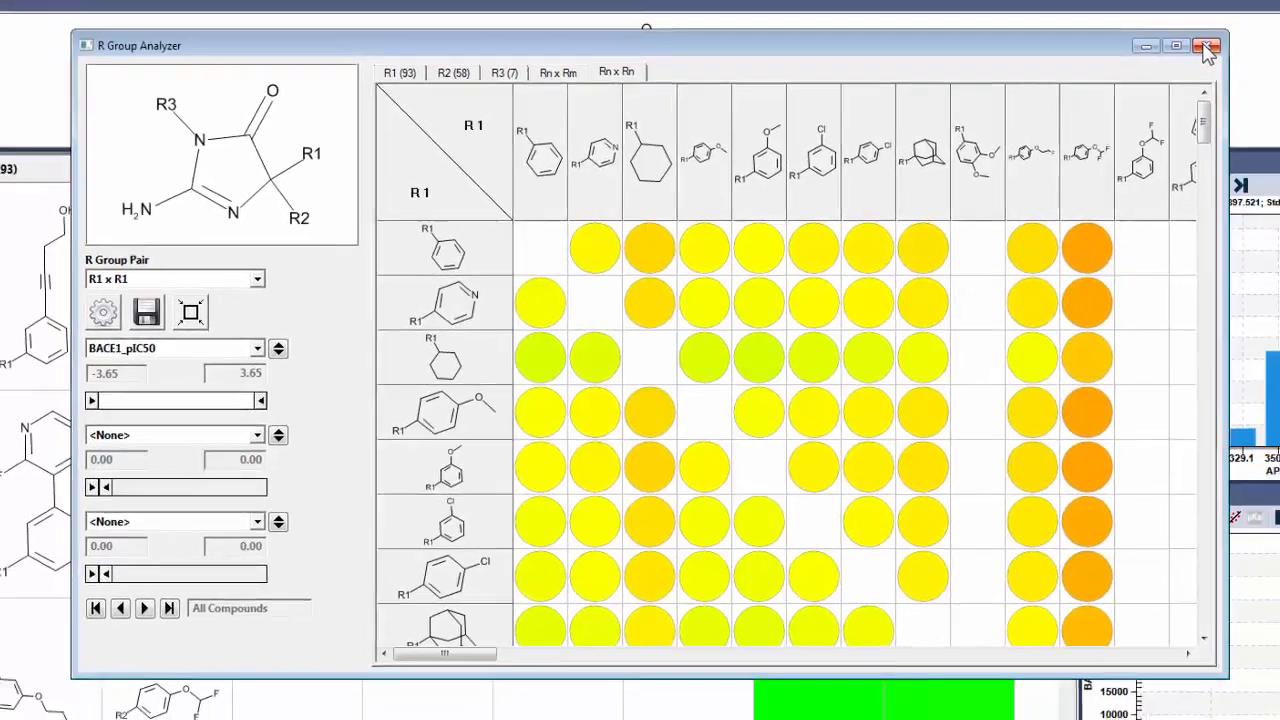
left_click(1245, 26)
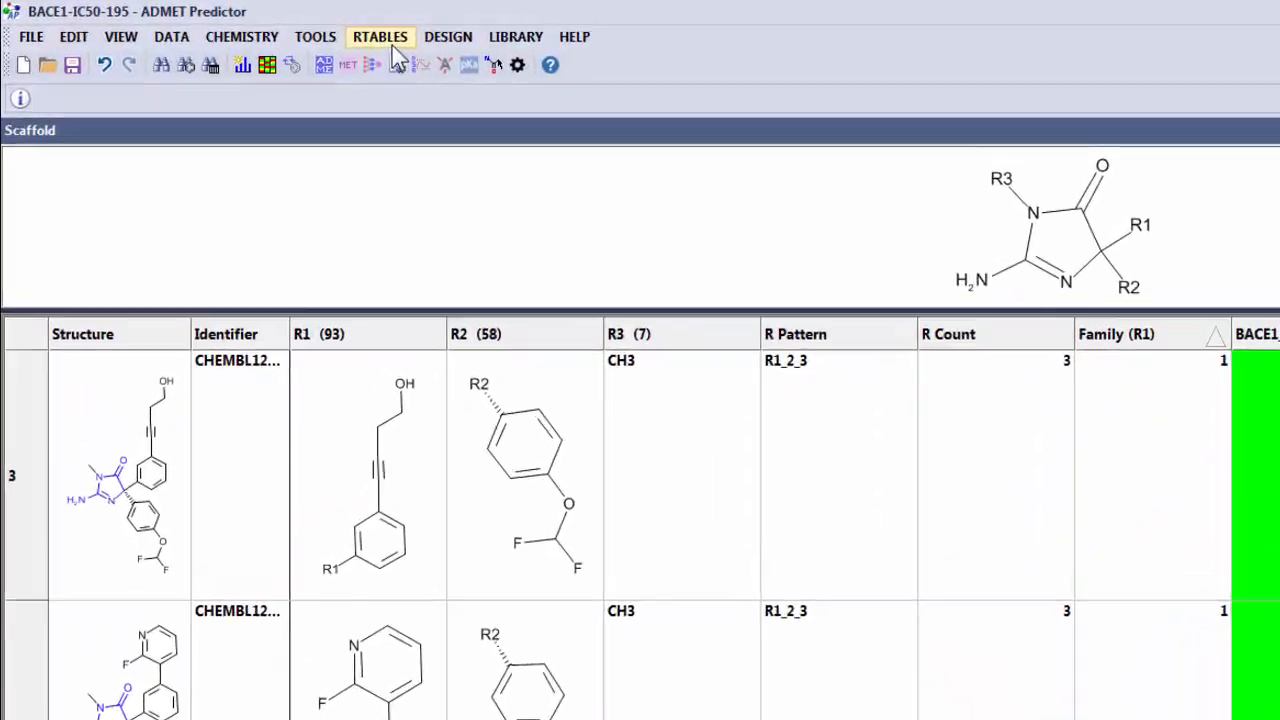
Start exploding the products of the current R table and widen the R1, R2 and R3 columns of candidate groups.
left_click(390, 38)
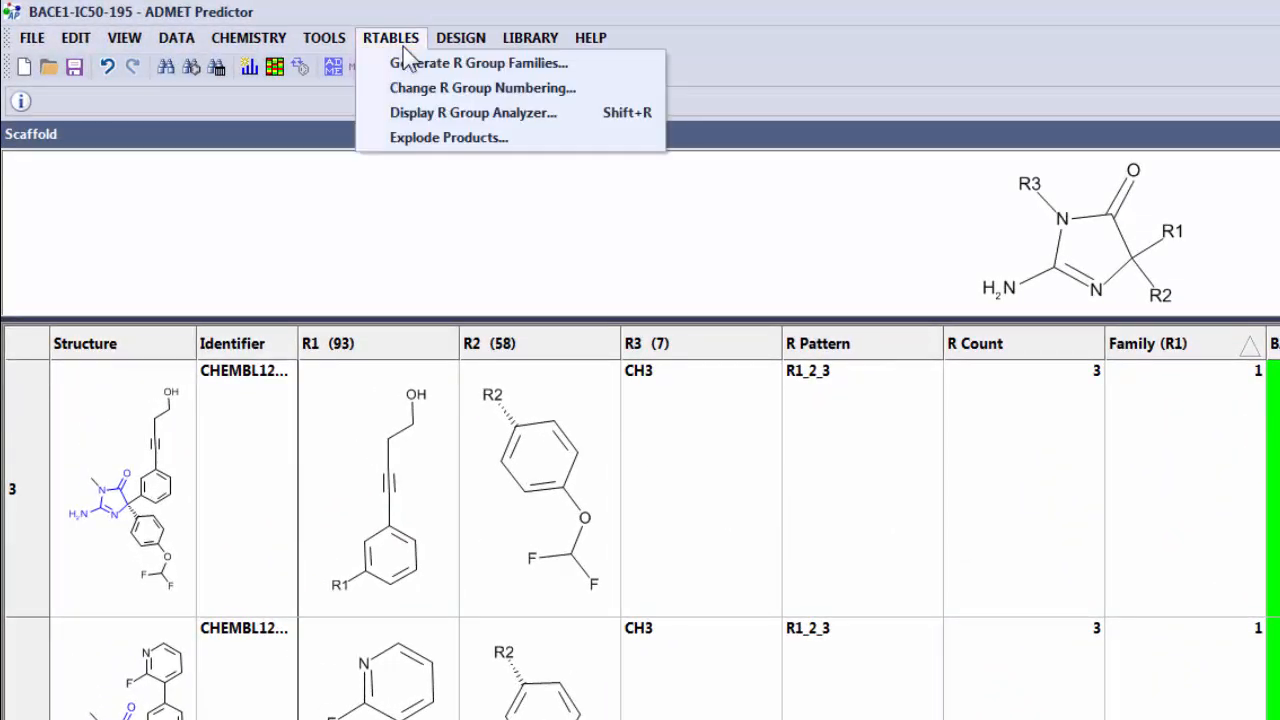
left_click(442, 137)
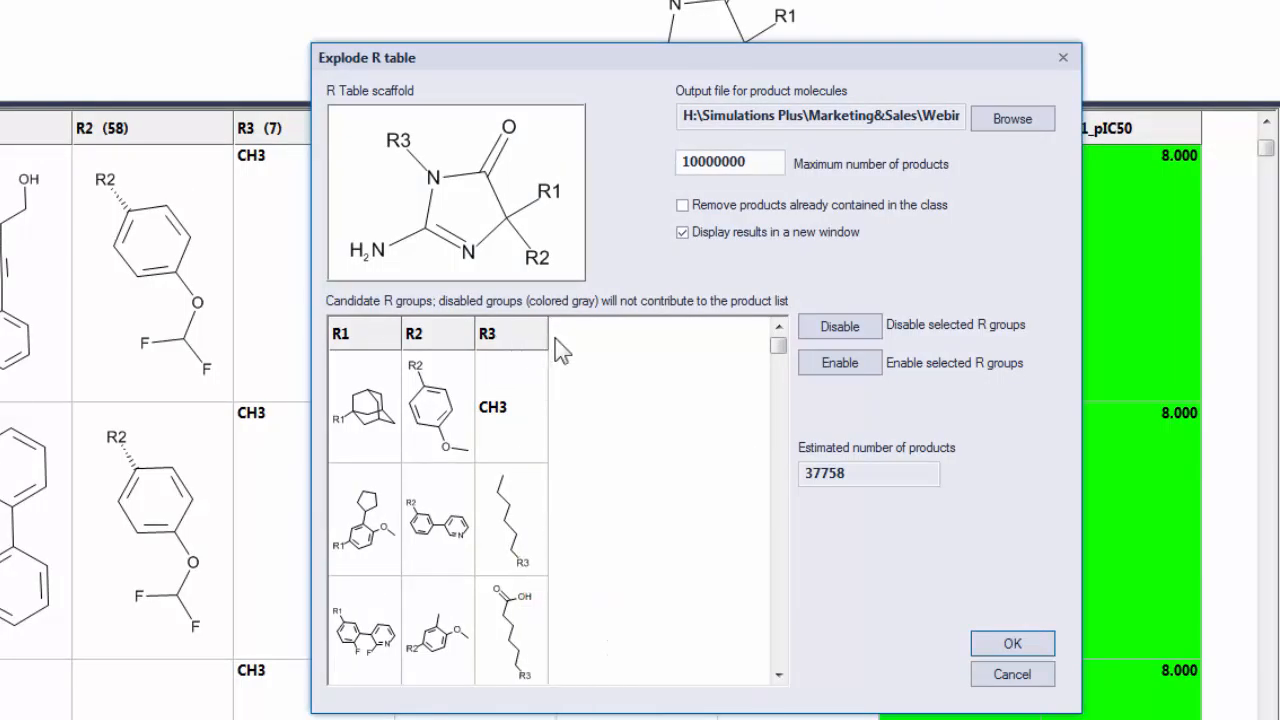
left_click_drag(550, 337, 604, 334)
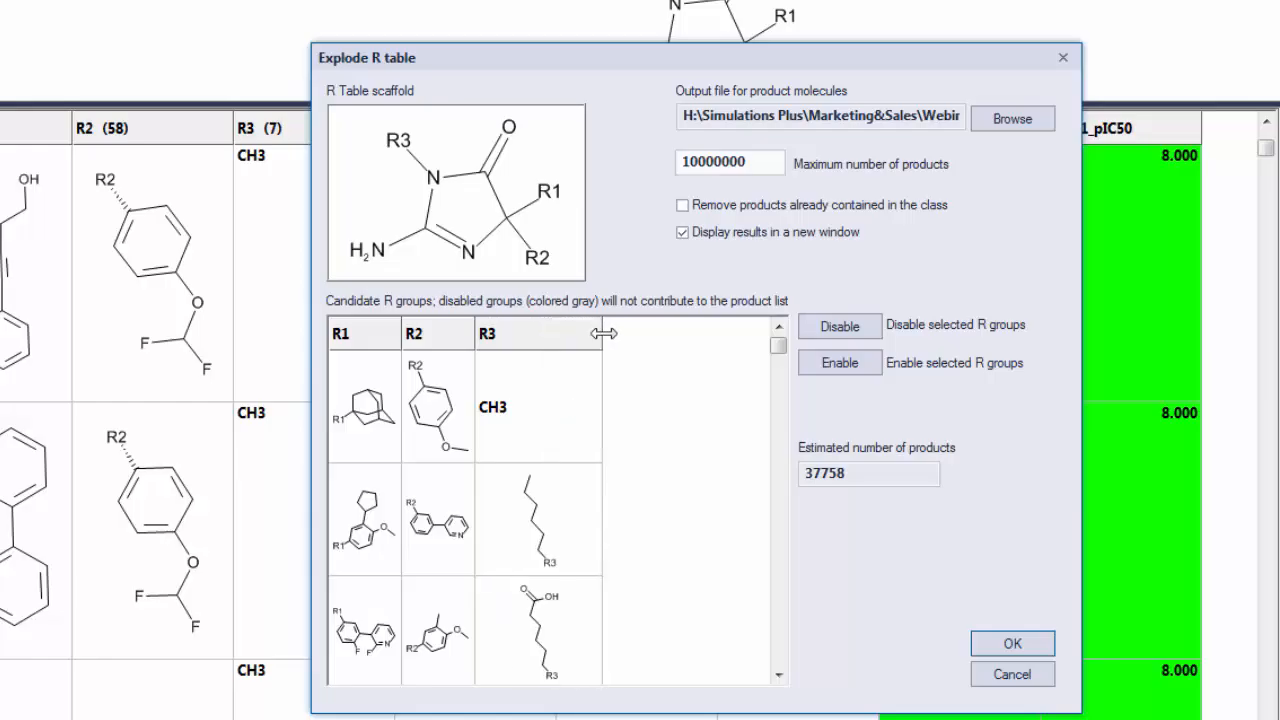
left_click_drag(474, 334, 514, 334)
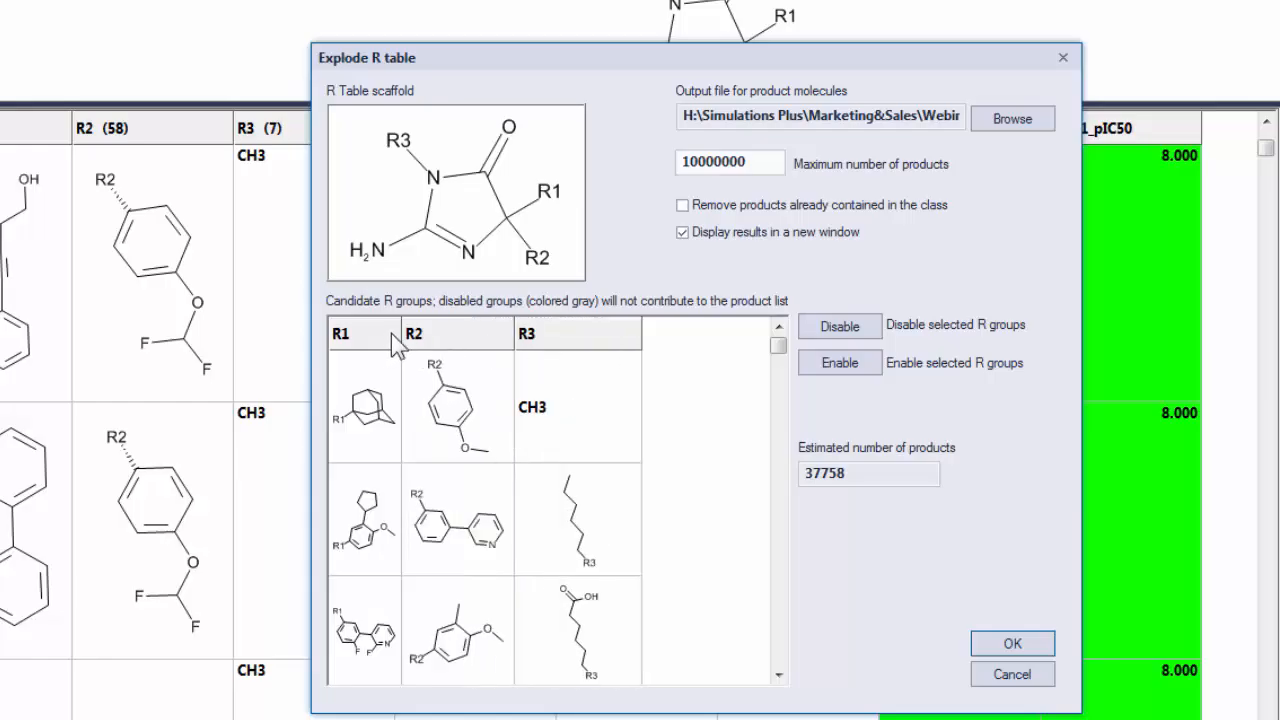
left_click_drag(401, 334, 445, 334)
Disable all R3 candidate groups except CH3 and generate the product molecules in a new window.
left_click(610, 520)
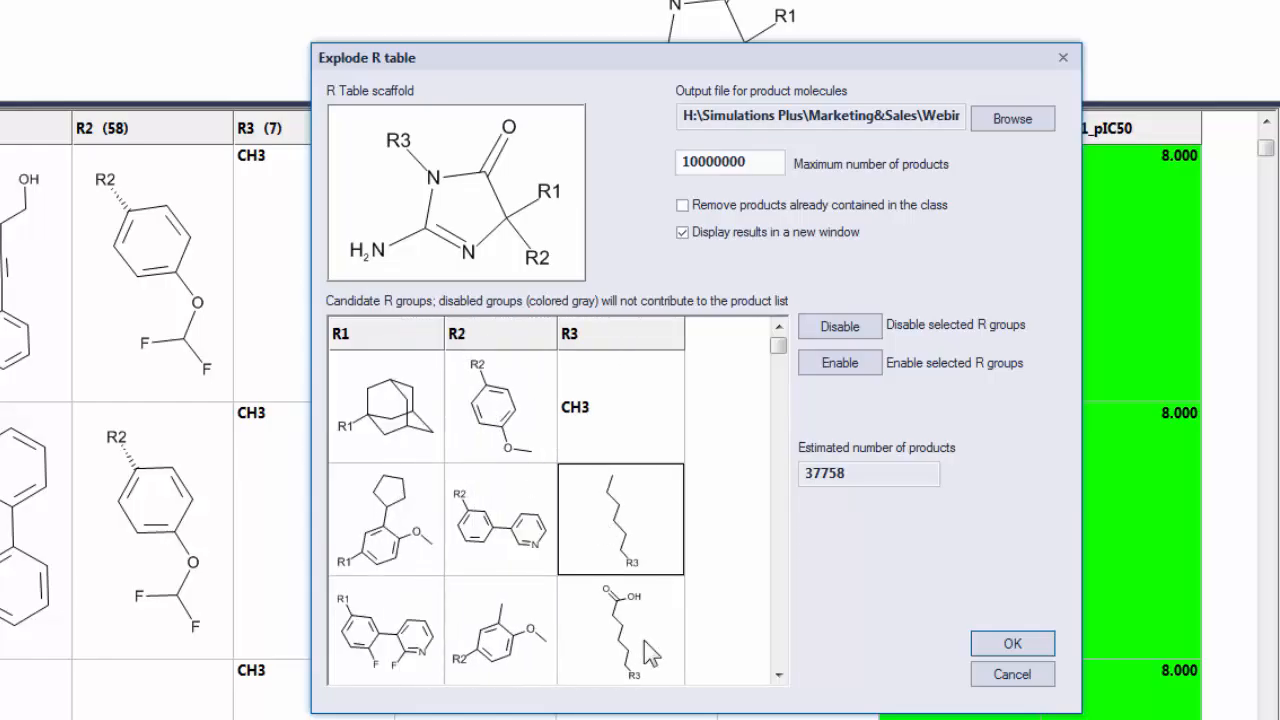
left_click(777, 675)
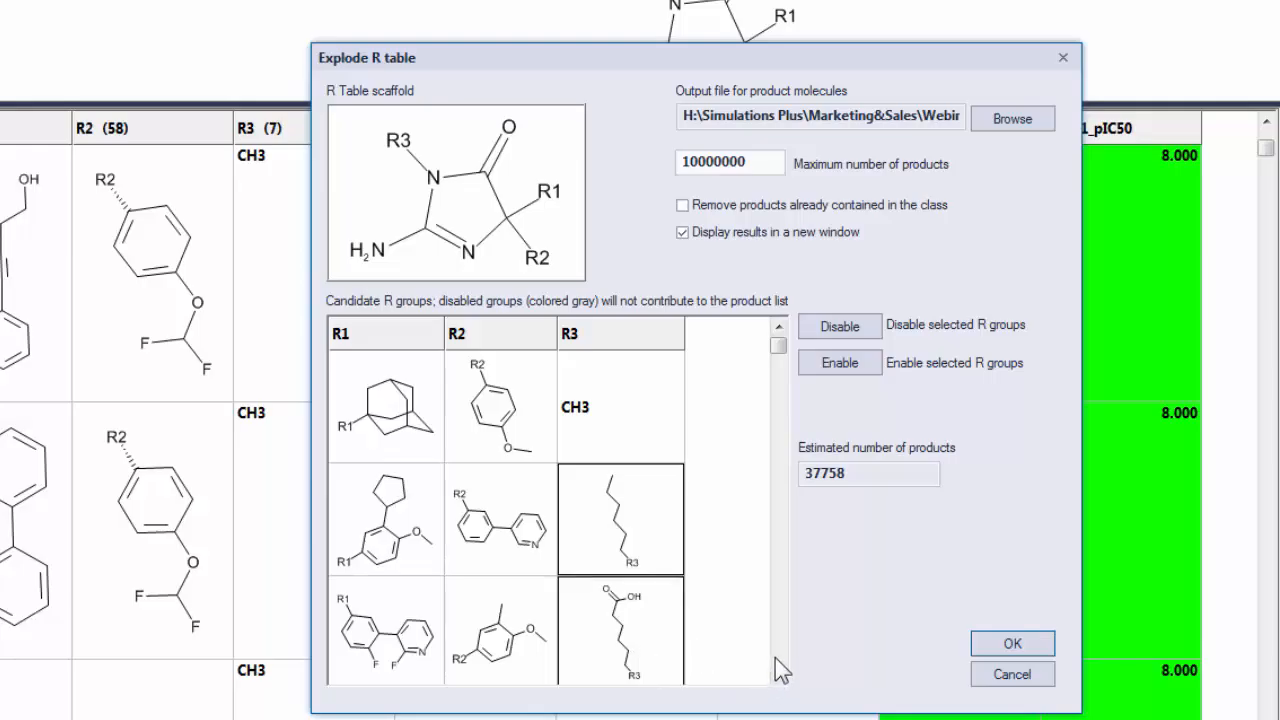
left_click_drag(563, 432, 707, 647)
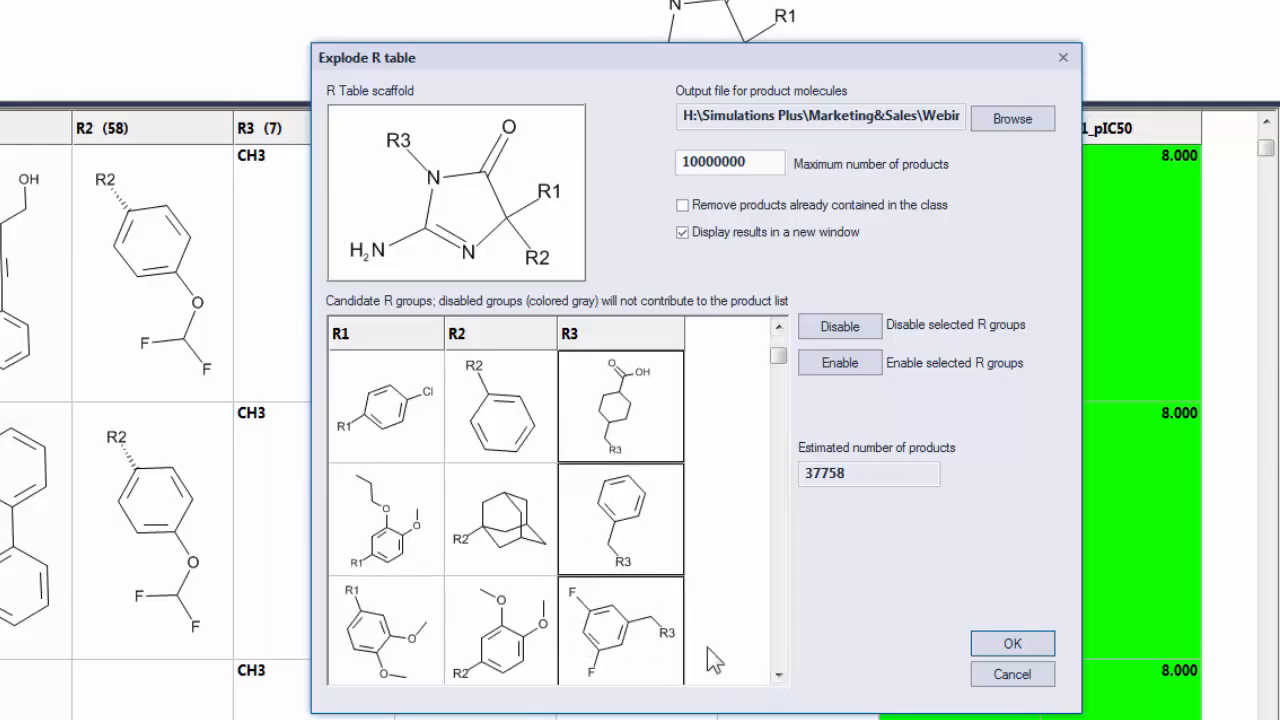
left_click(776, 645)
left_click(631, 404, "ctrl")
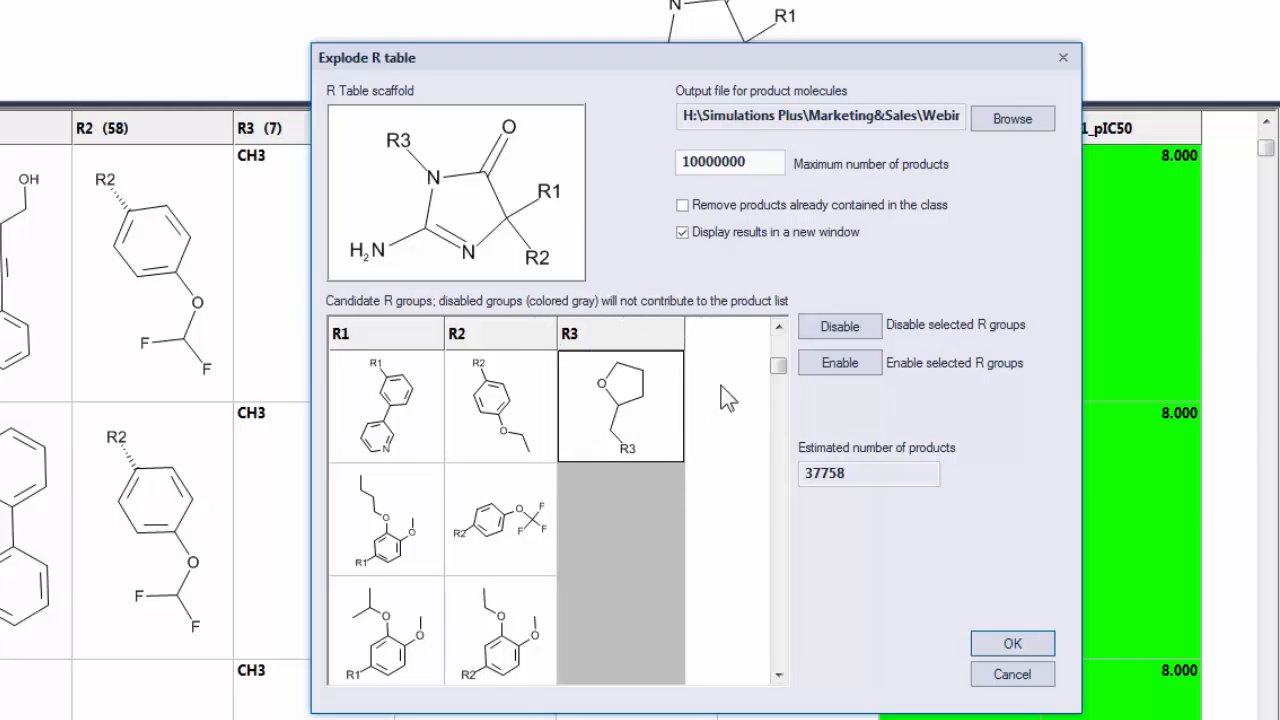
left_click(829, 330)
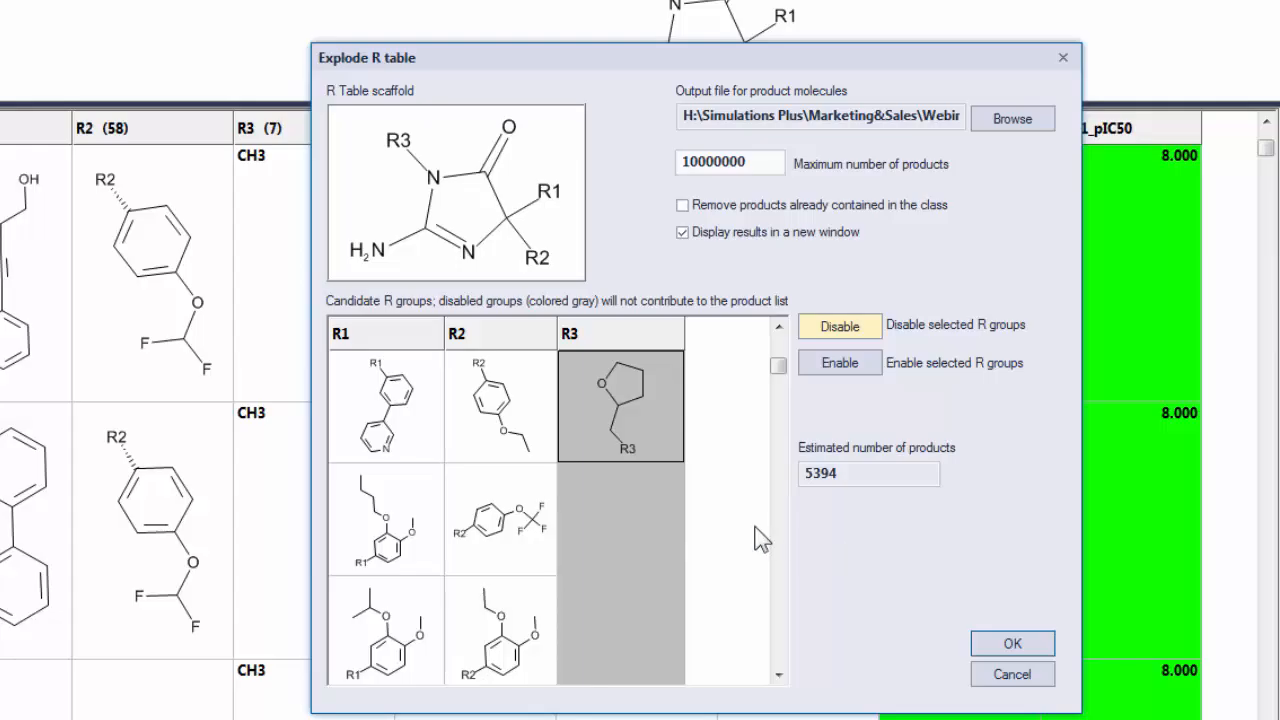
mouse_move(735, 543)
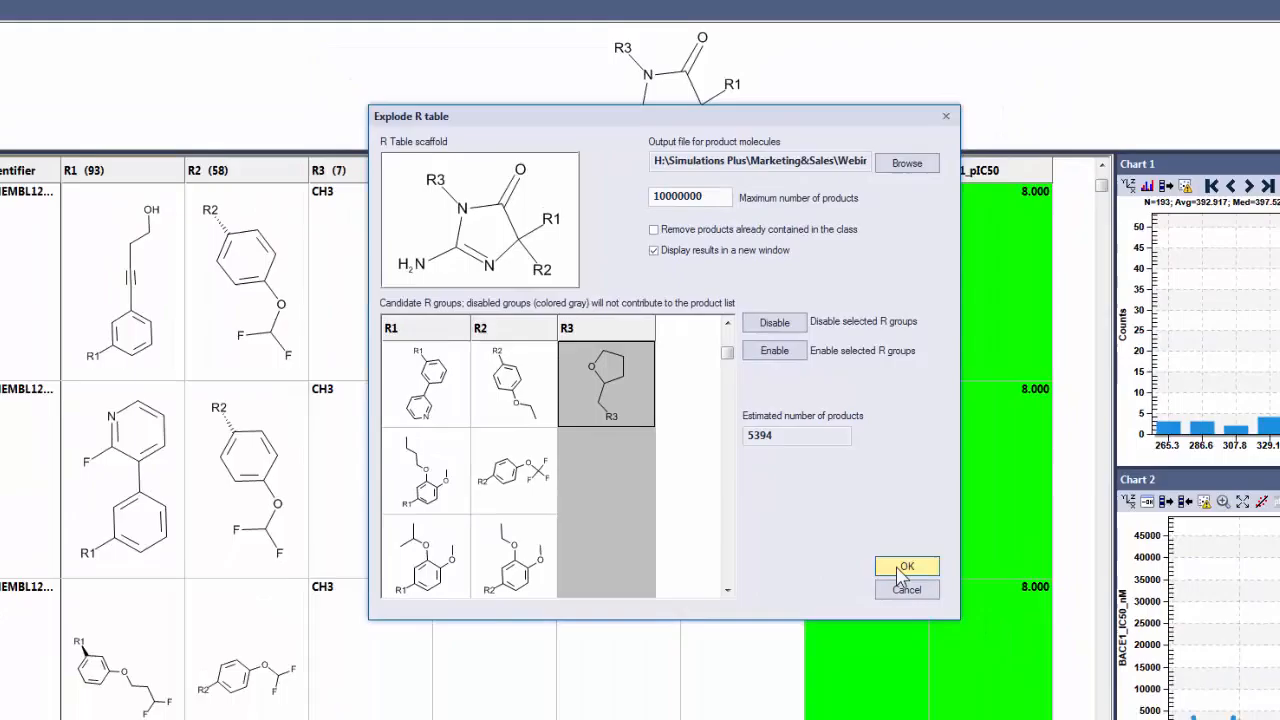
left_click(990, 636)
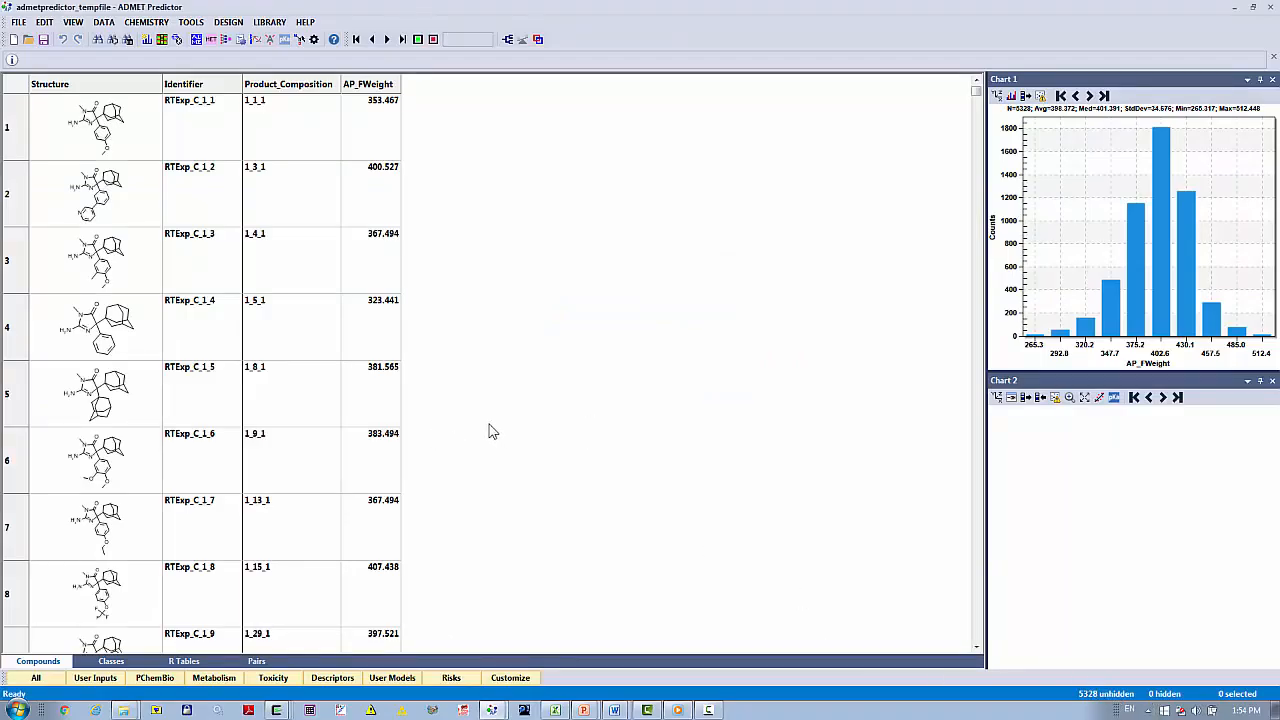
Generate classes for the exploded products using the single superclass method.
left_click(113, 662)
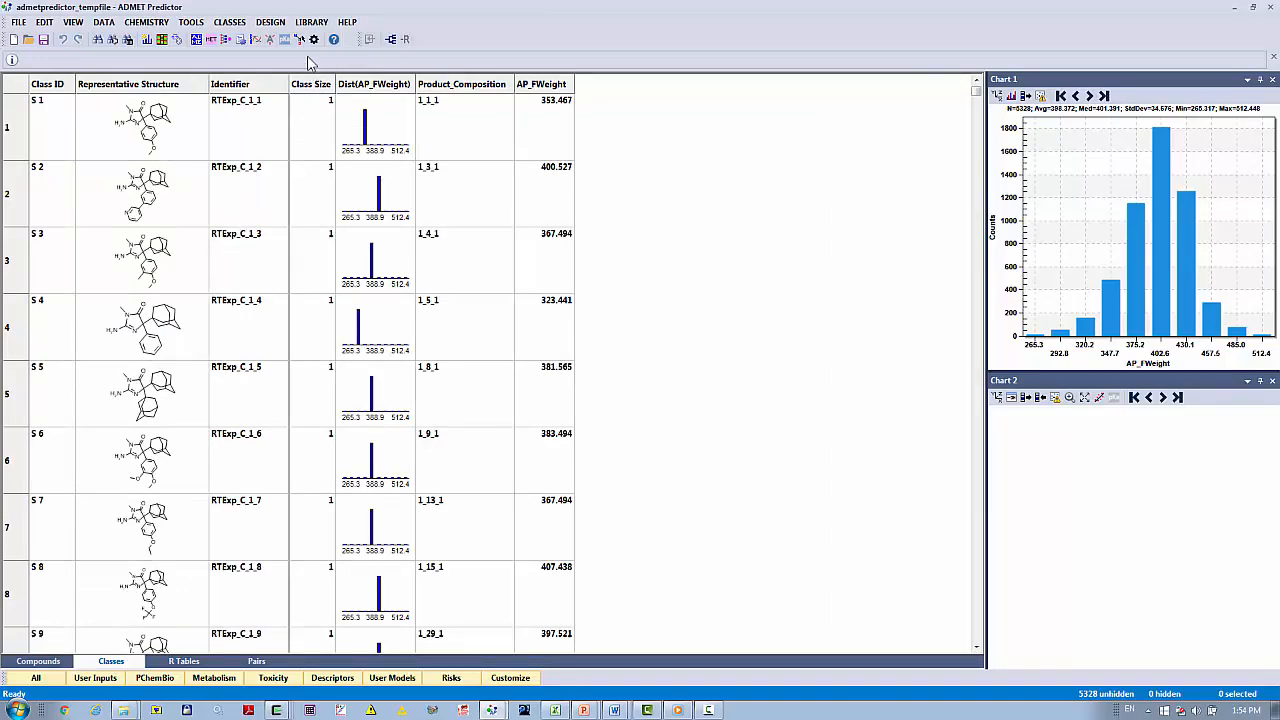
left_click(391, 39)
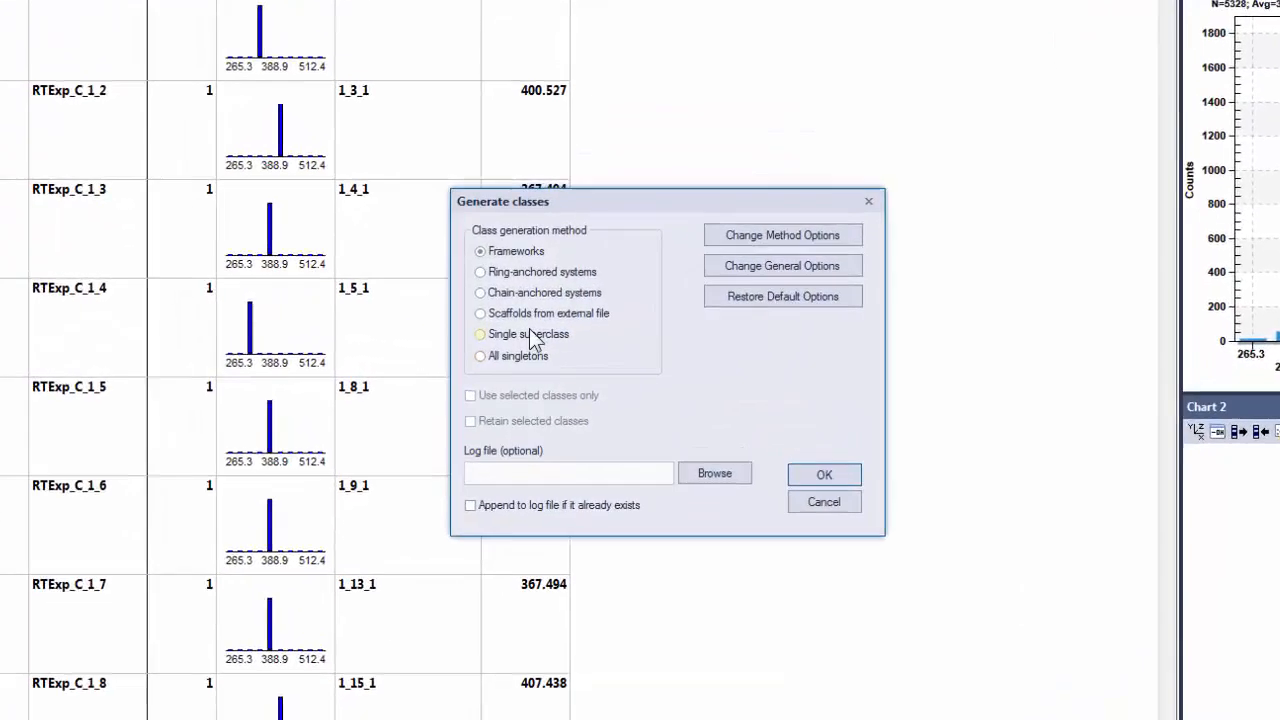
left_click(514, 331)
left_click(852, 500)
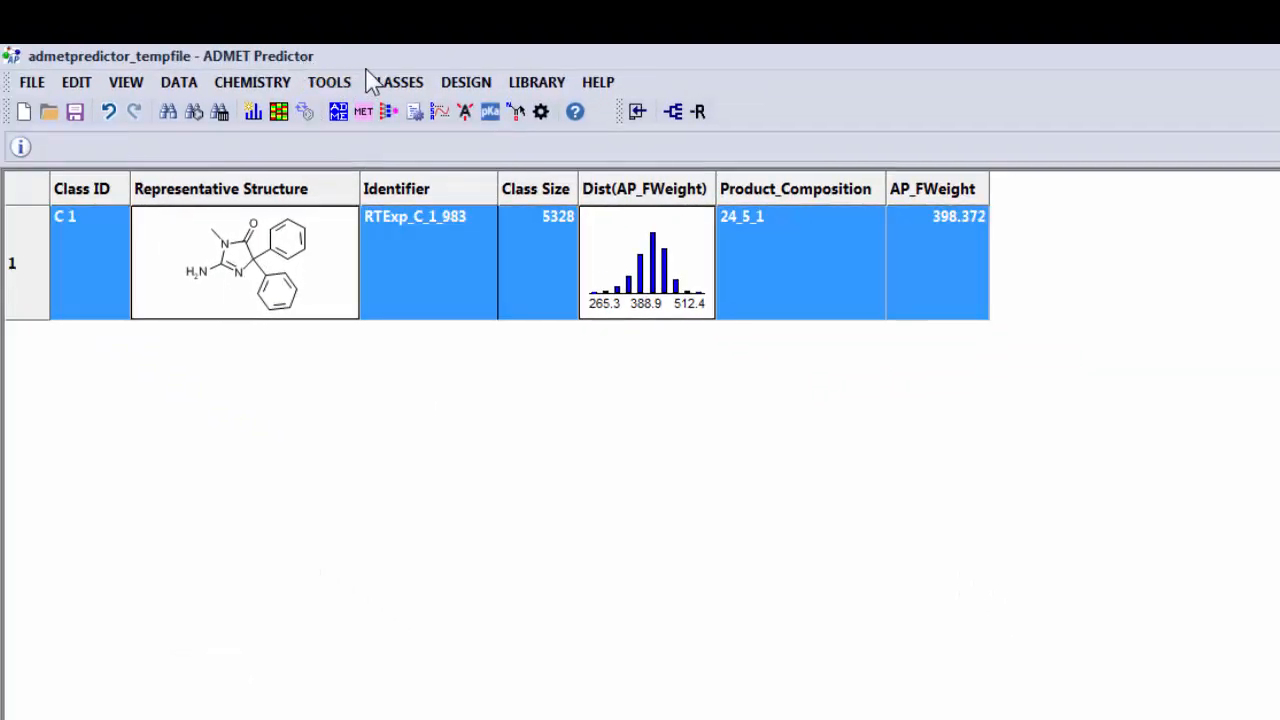
Define the class scaffold by lassoing the aminoimidazolone core with its N-methyl group, leaving out both phenyl rings.
left_click(384, 84)
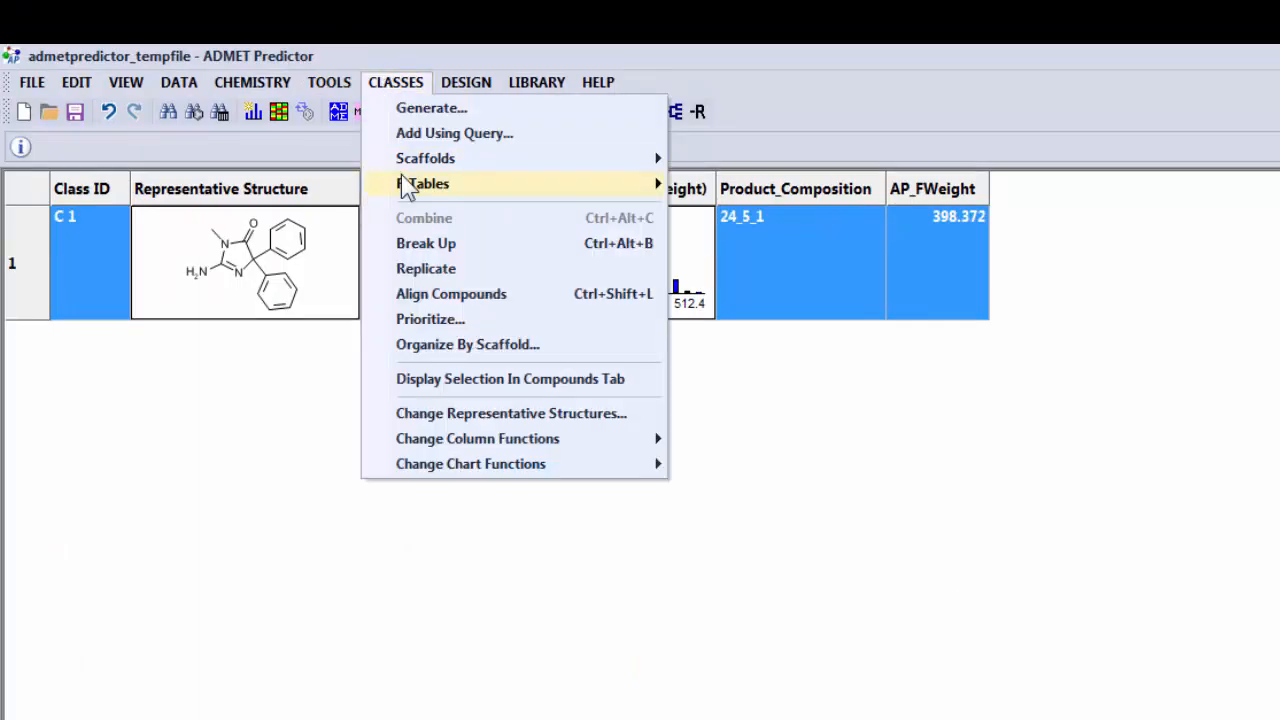
mouse_move(468, 186)
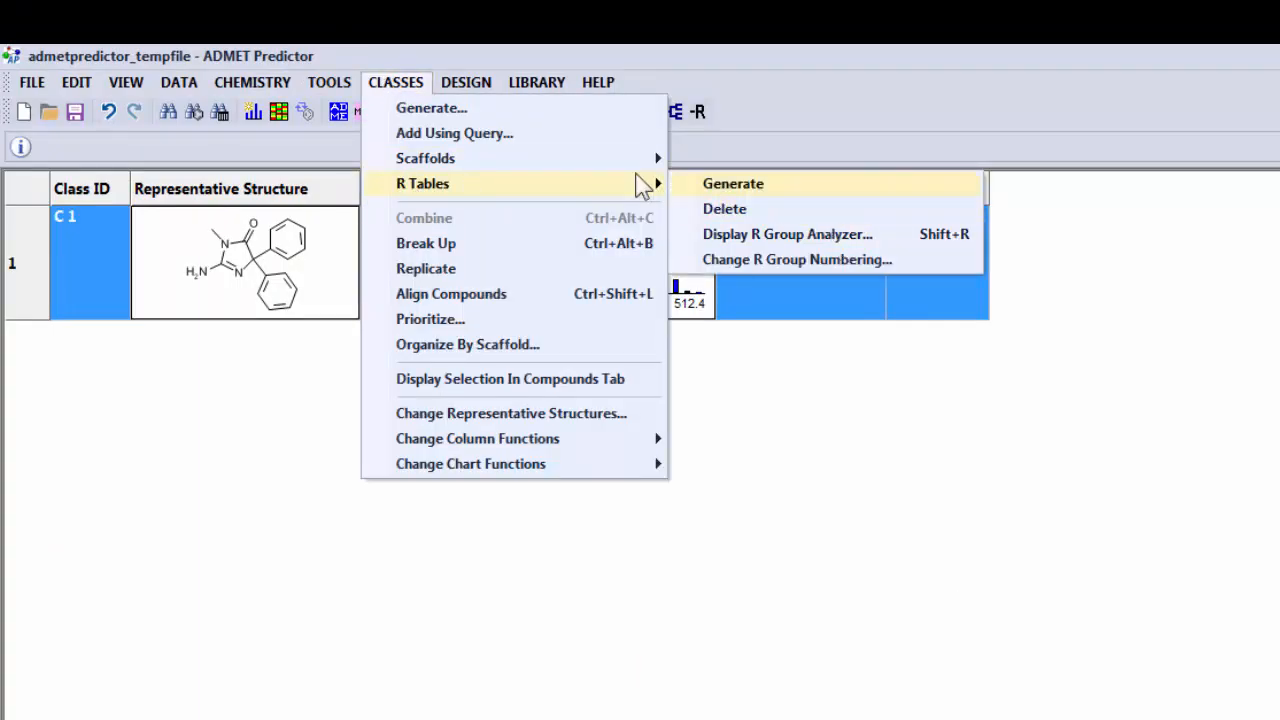
mouse_move(571, 160)
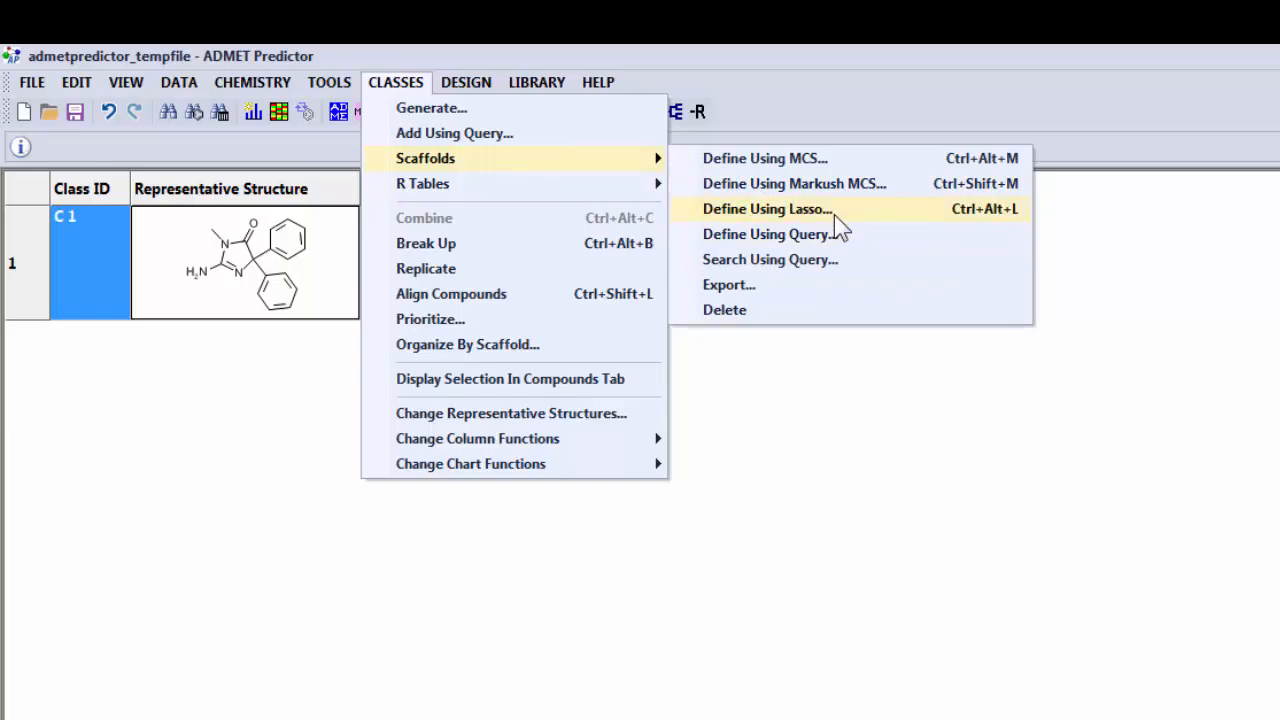
left_click(834, 212)
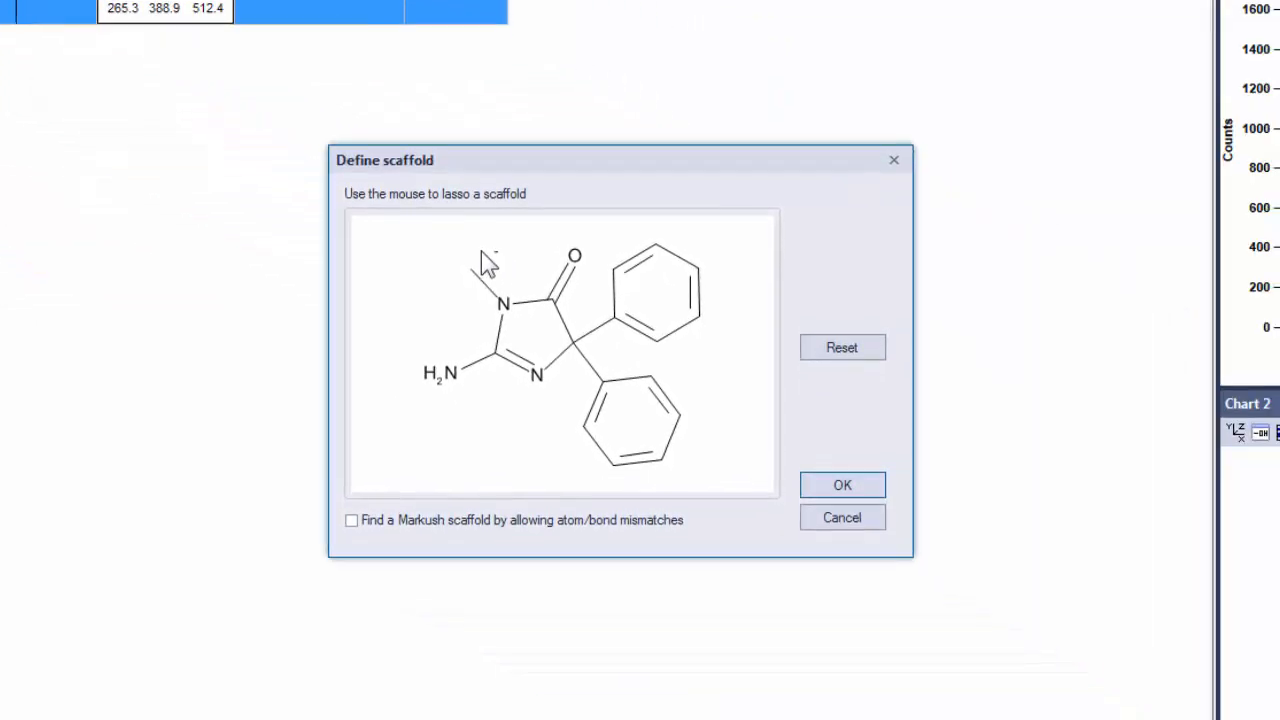
mouse_move(738, 398)
left_mouse_down()
mouse_move(654, 463)
mouse_move(691, 602)
mouse_move(835, 530)
left_mouse_up()
left_click_drag(593, 380, 588, 290)
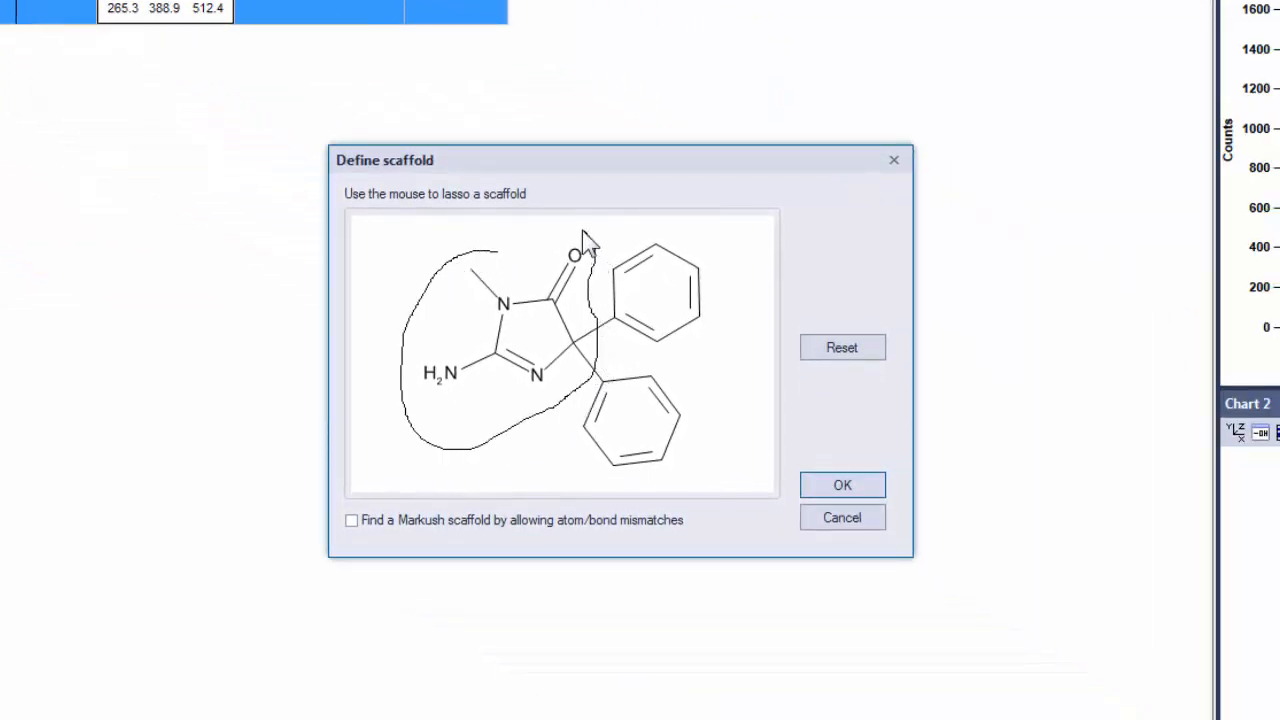
mouse_move(582, 230)
left_mouse_down()
mouse_move(443, 257)
mouse_move(444, 290)
left_mouse_up()
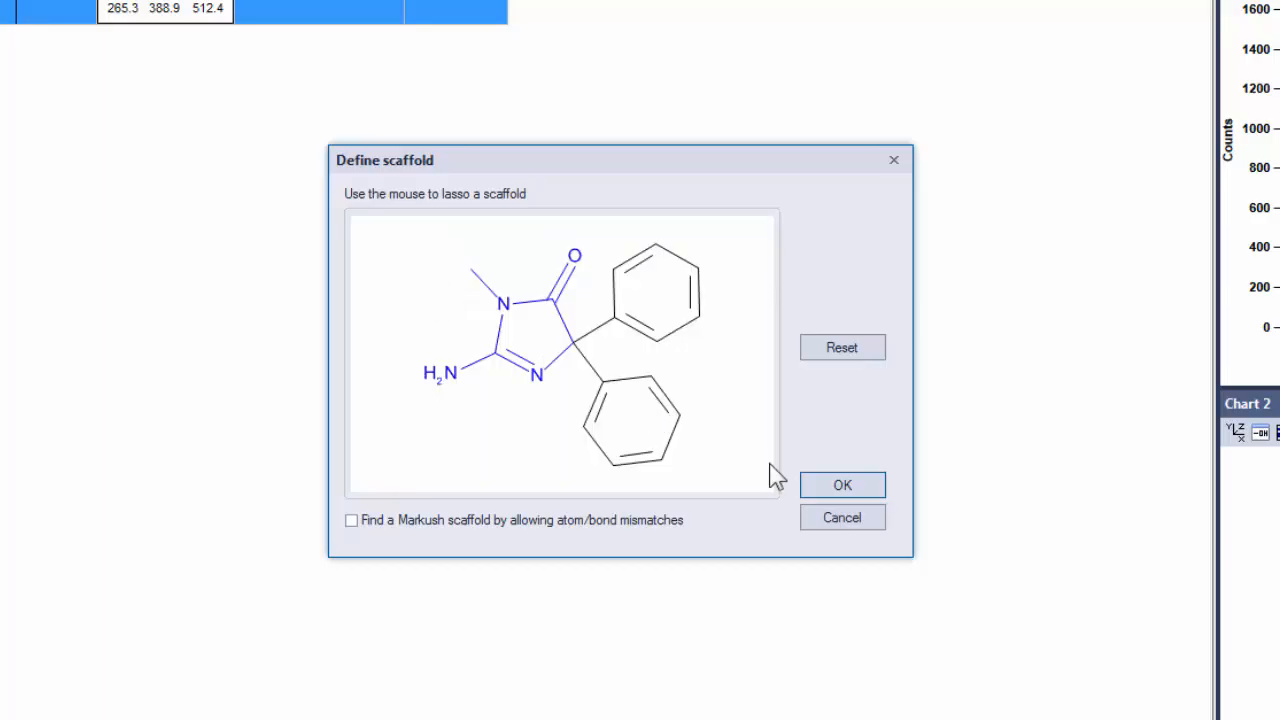
left_click(830, 486)
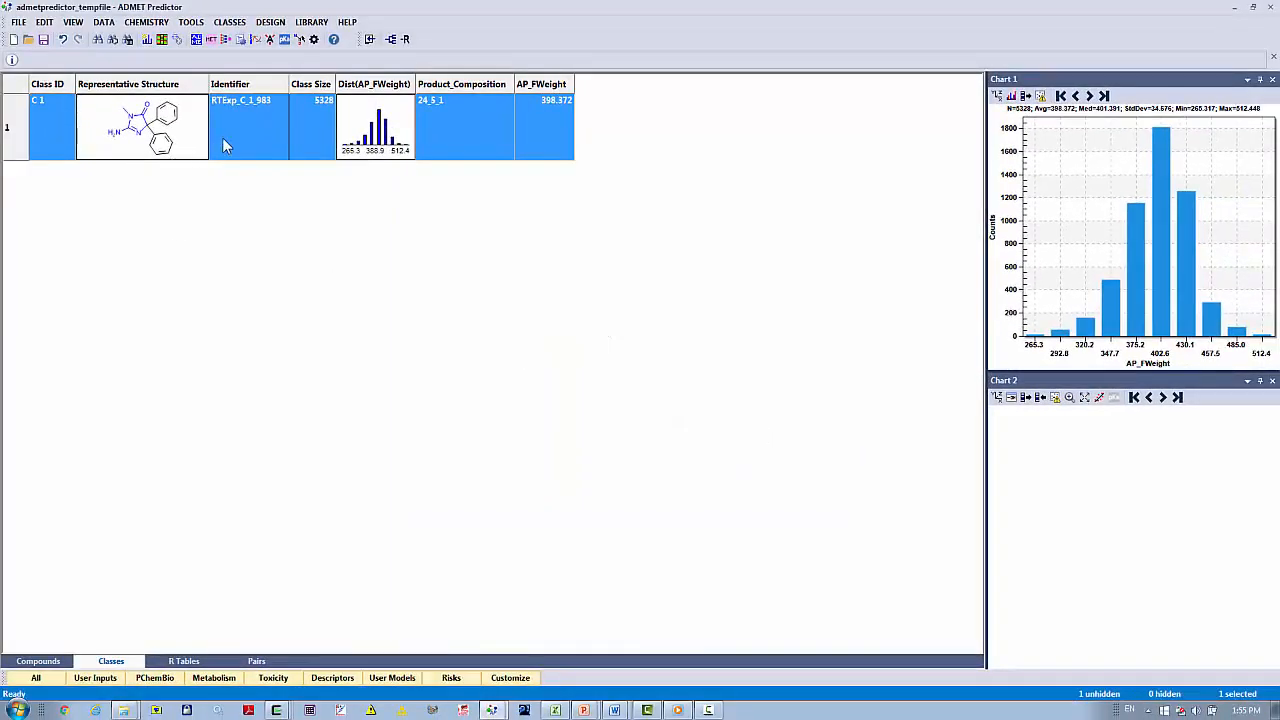
Generate the R table for the superclass and display it.
right_click(223, 137)
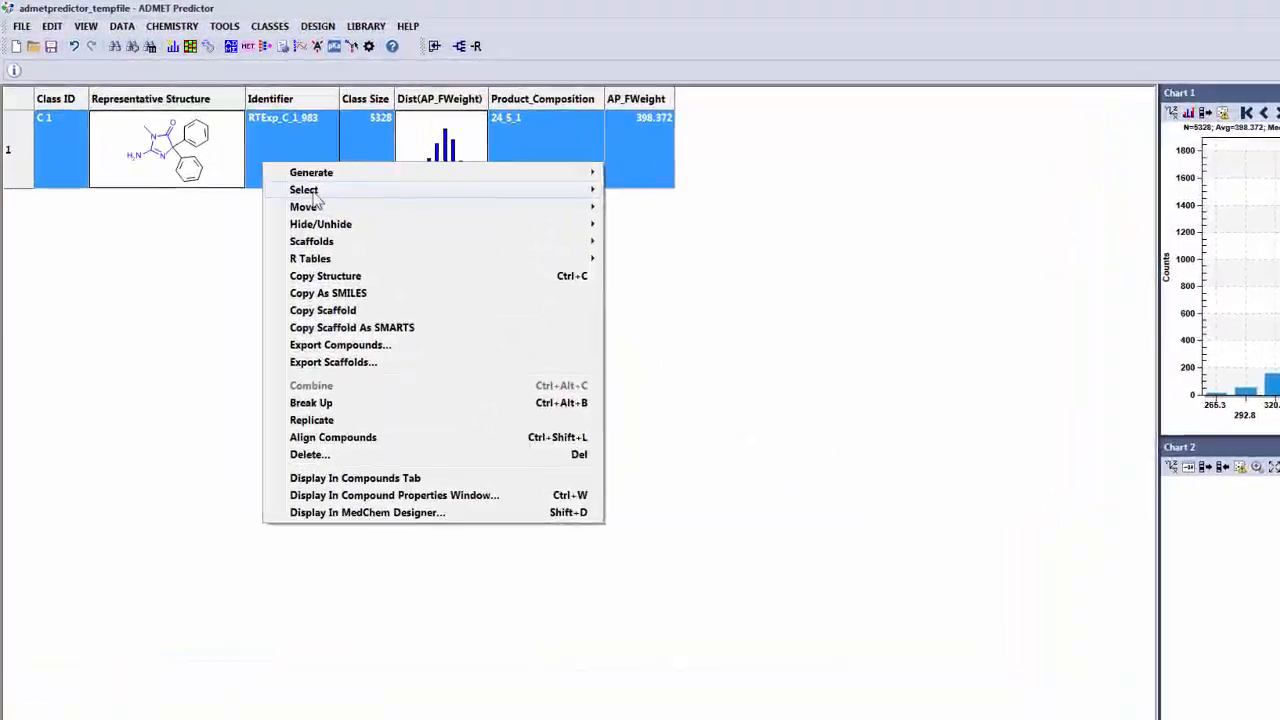
mouse_move(277, 151)
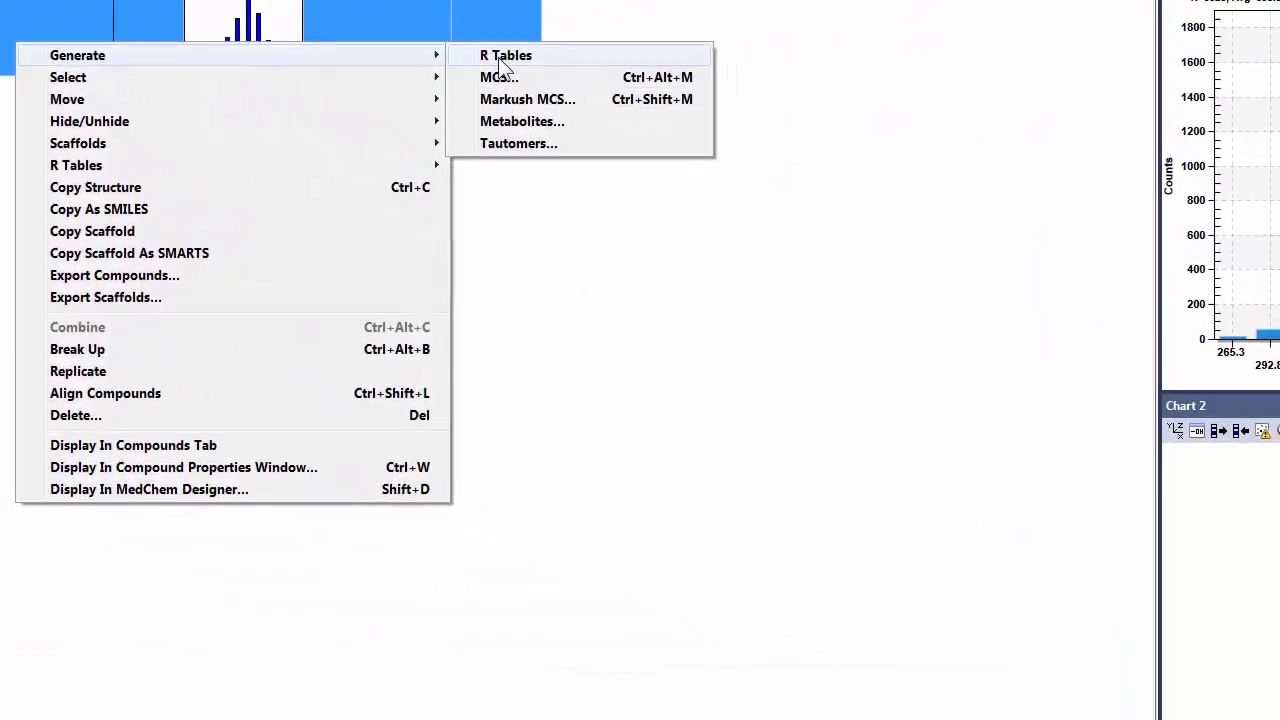
left_click(791, 211)
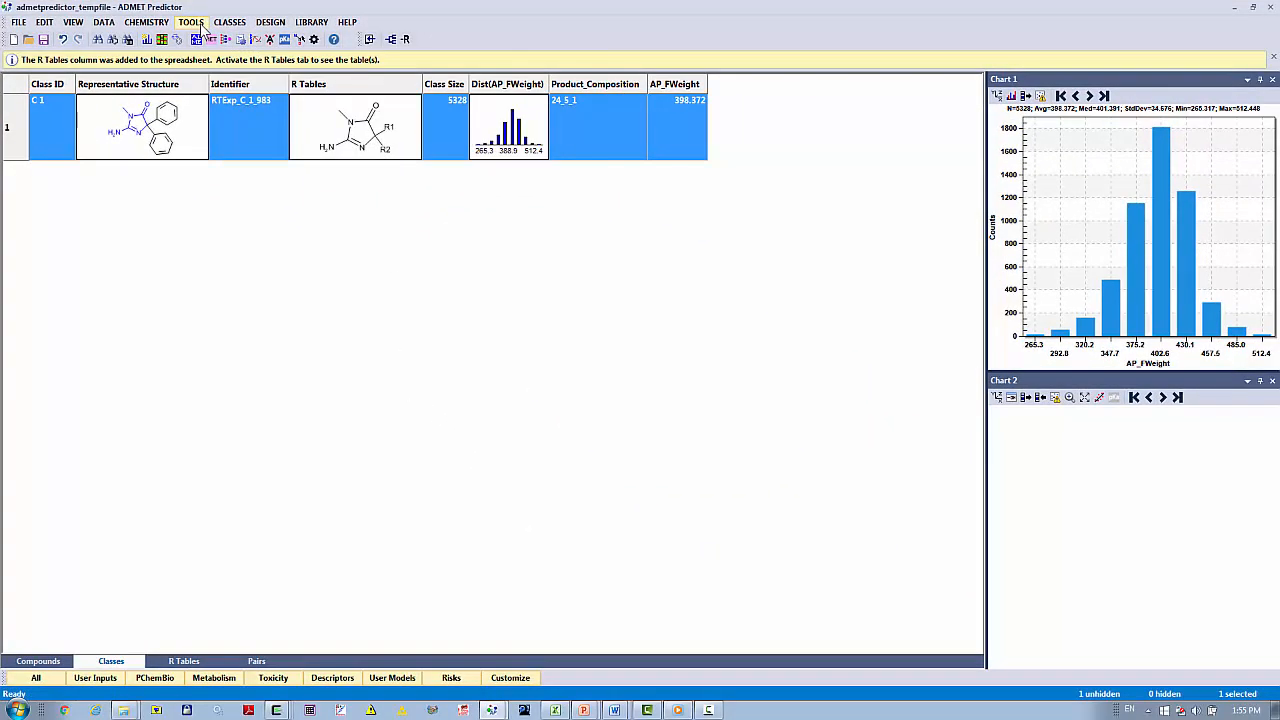
left_click(220, 25)
mouse_move(200, 22)
left_click(186, 665)
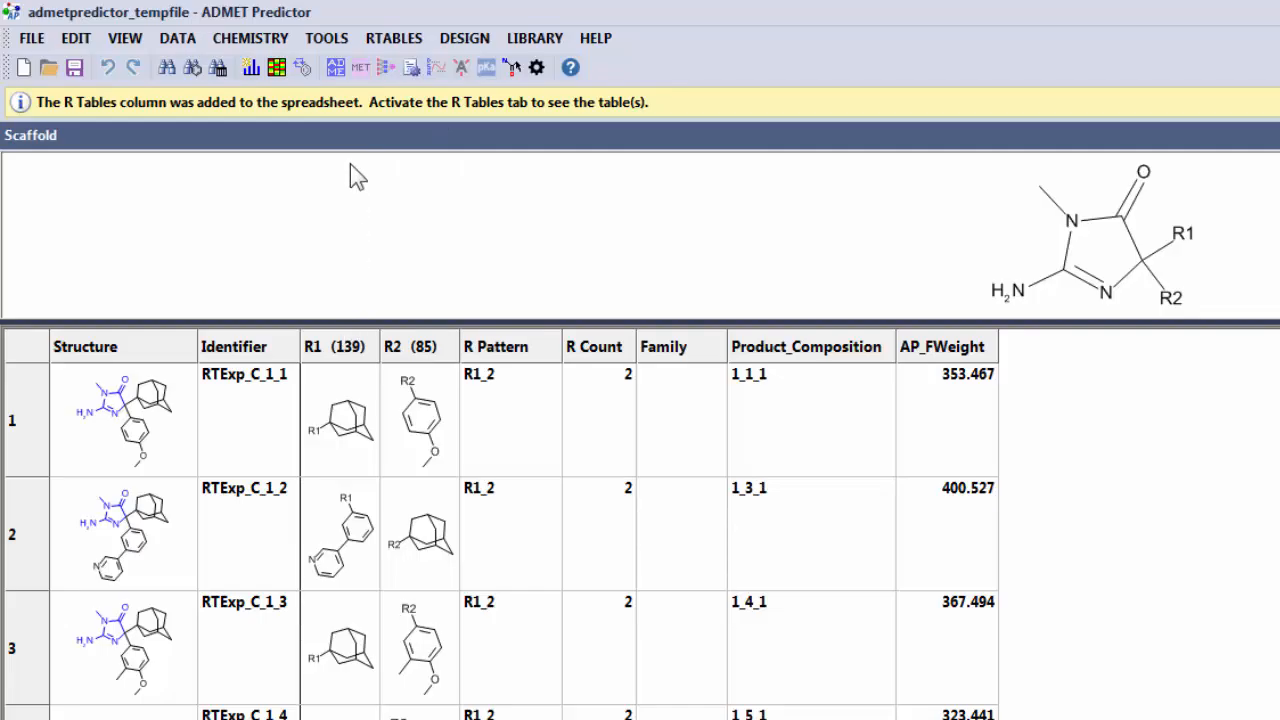
Open the R Group Analyzer for the exploded products and examine the R1 x R2 pair matrix coloured by AP_FWeight.
left_click(386, 40)
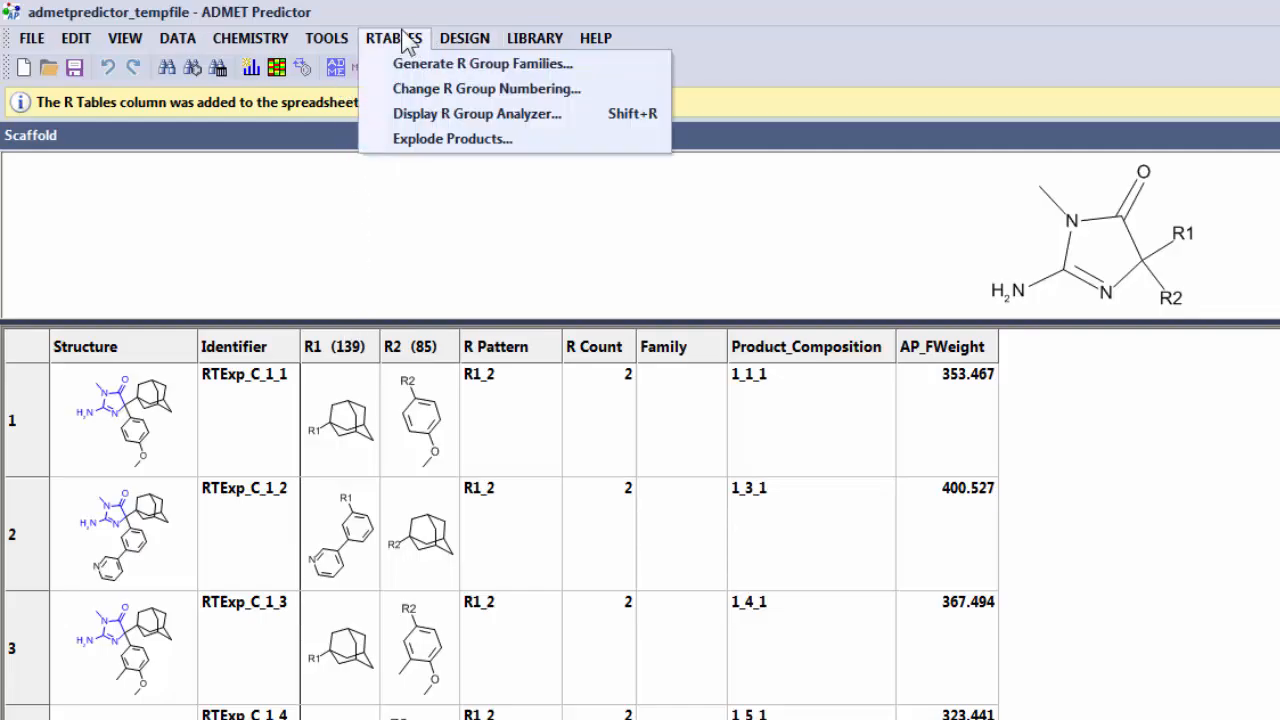
left_click(424, 113)
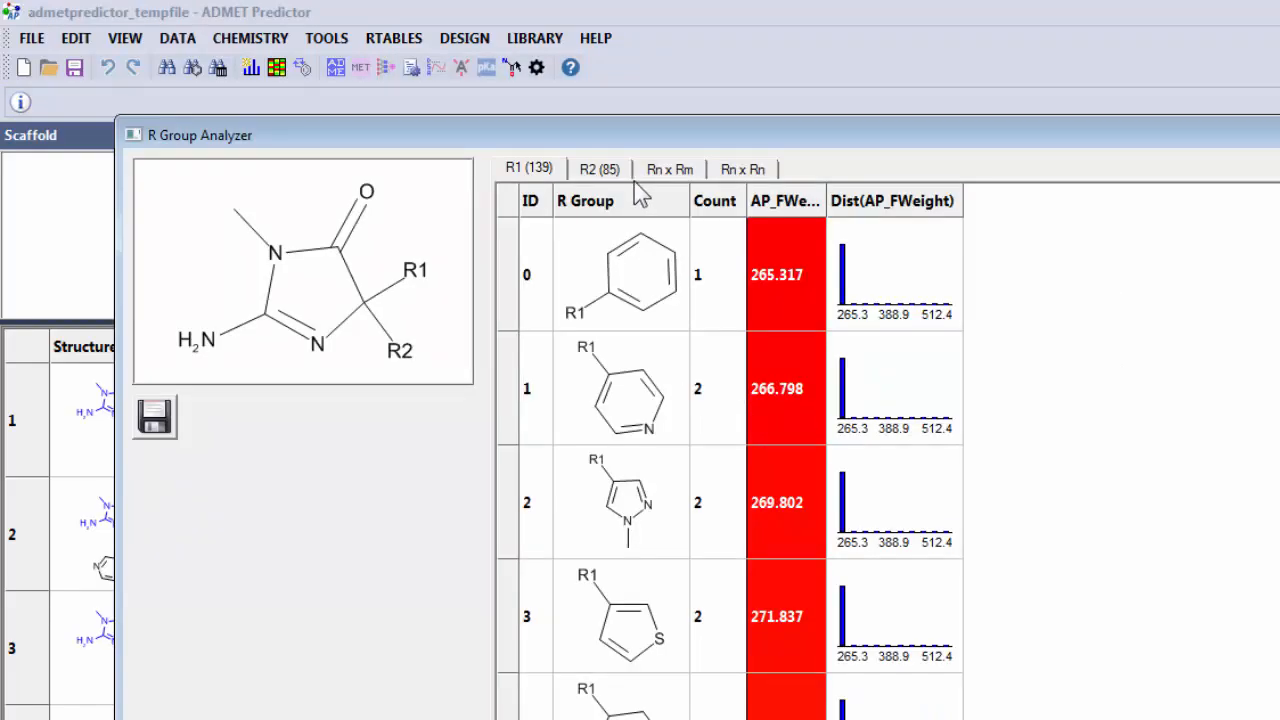
left_click(653, 178)
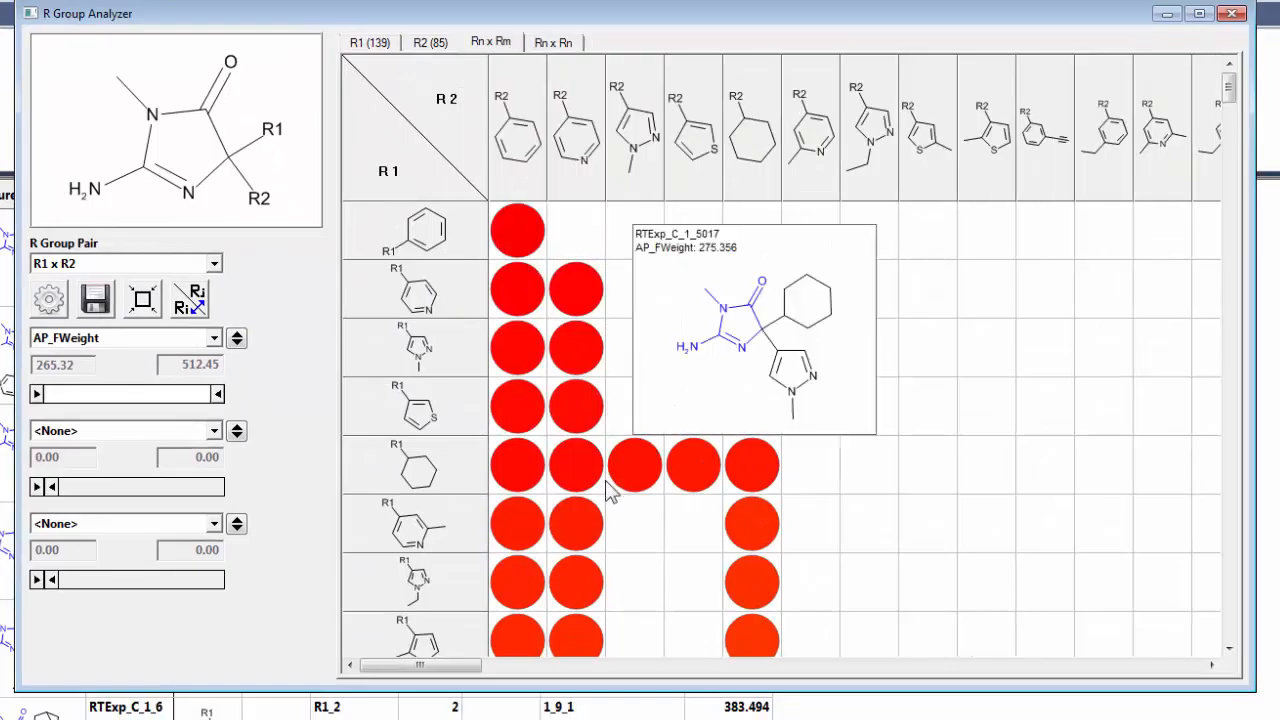
mouse_move(571, 536)
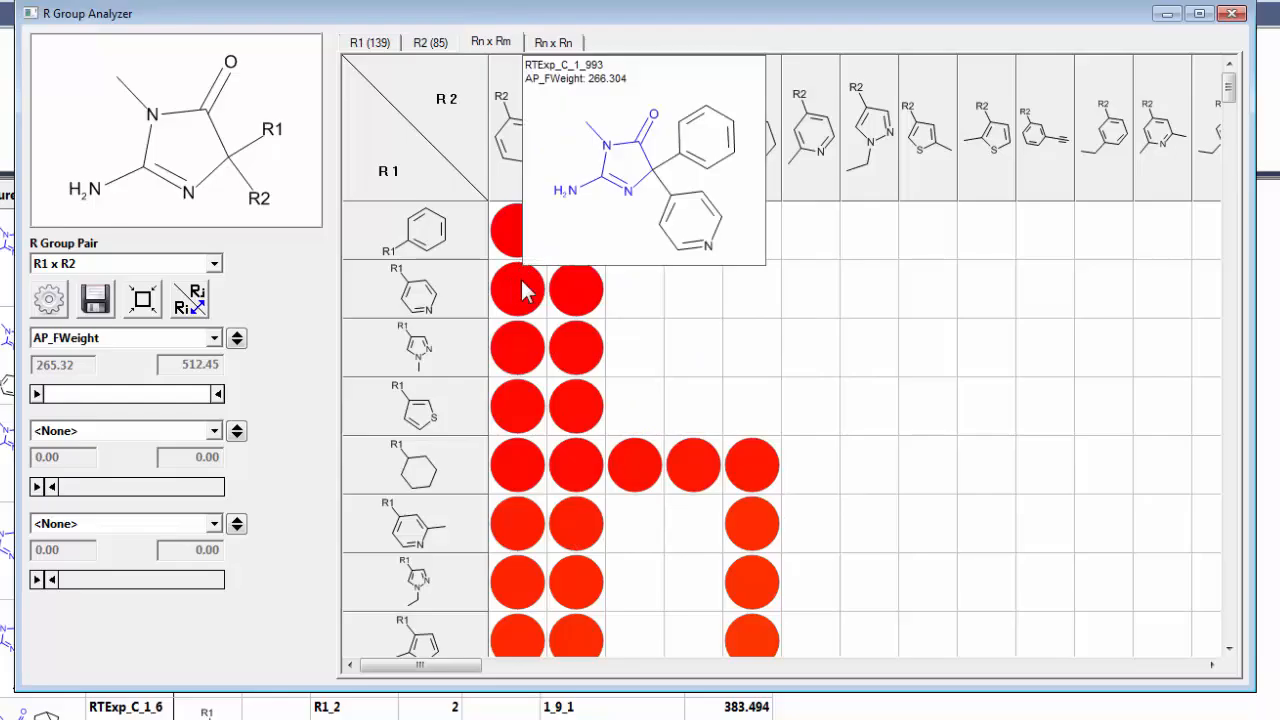
mouse_move(628, 198)
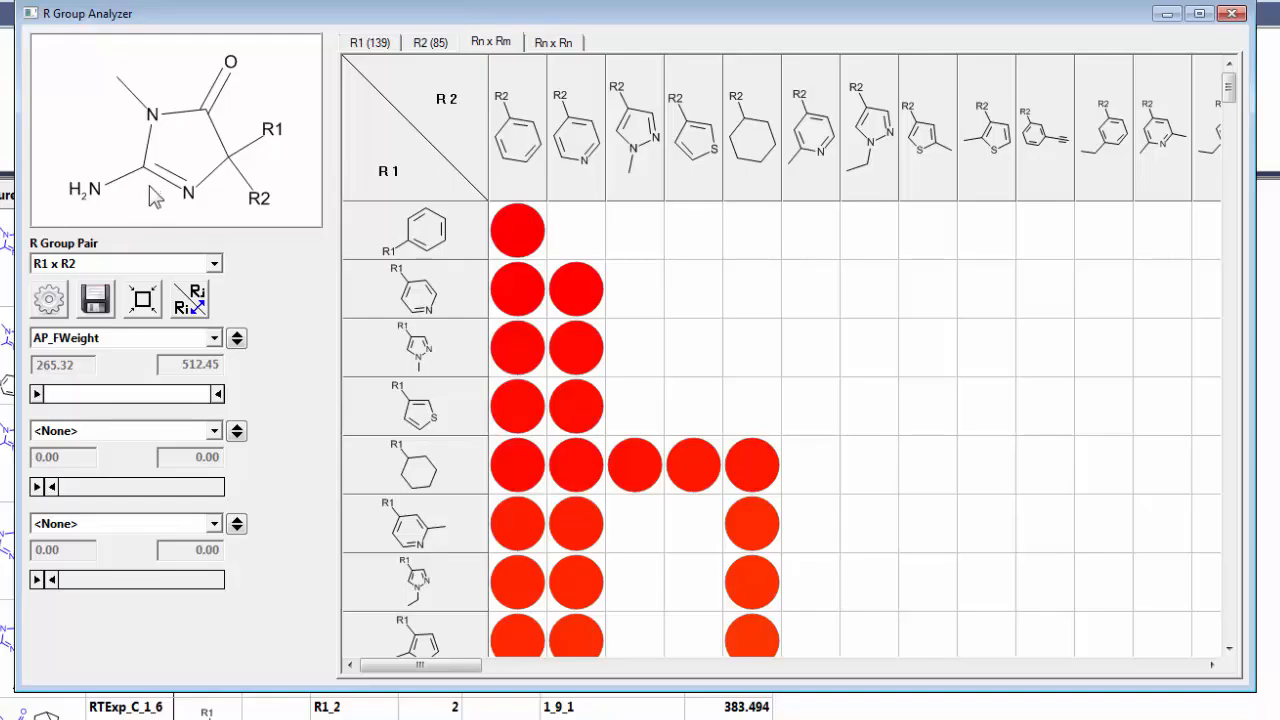
mouse_move(415, 312)
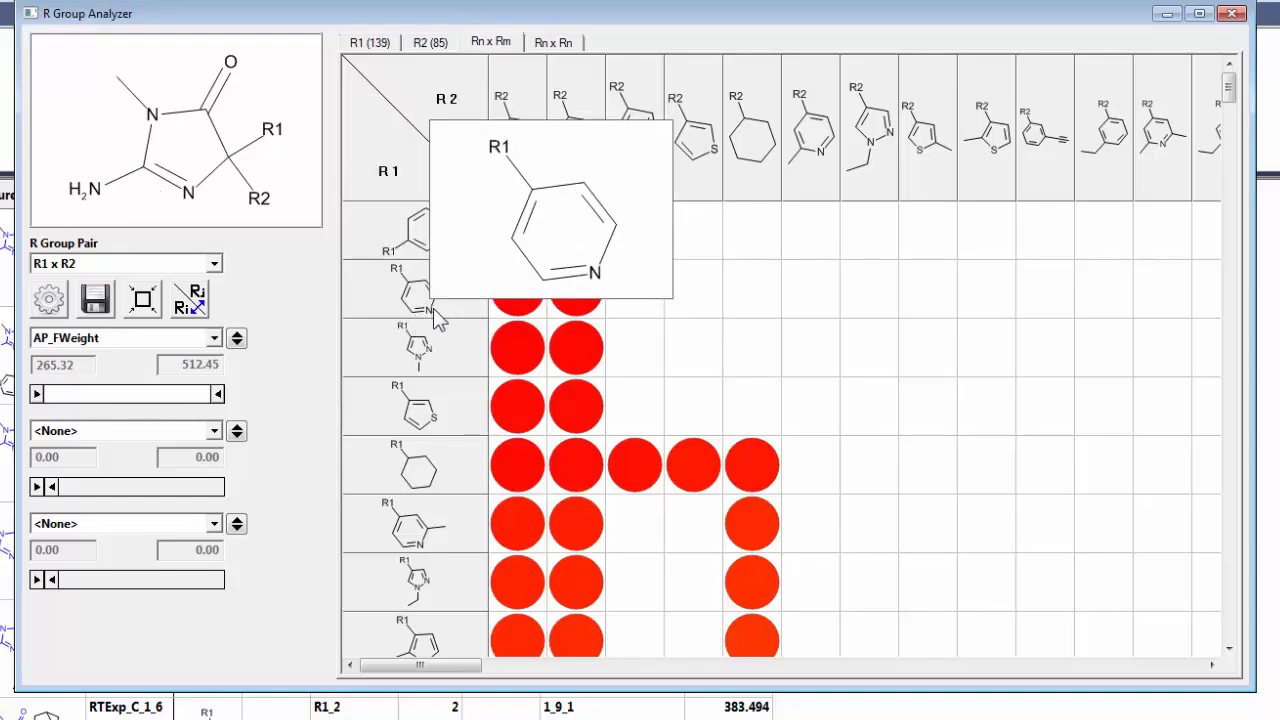
mouse_move(527, 78)
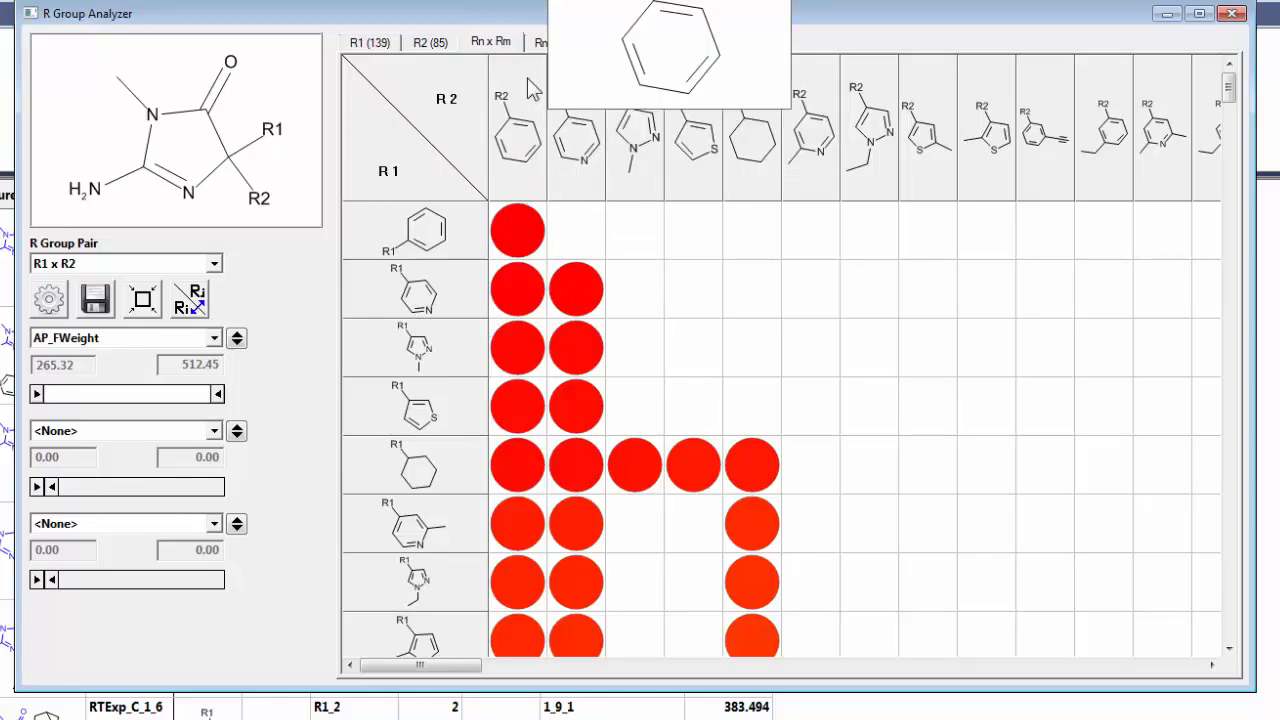
mouse_move(594, 163)
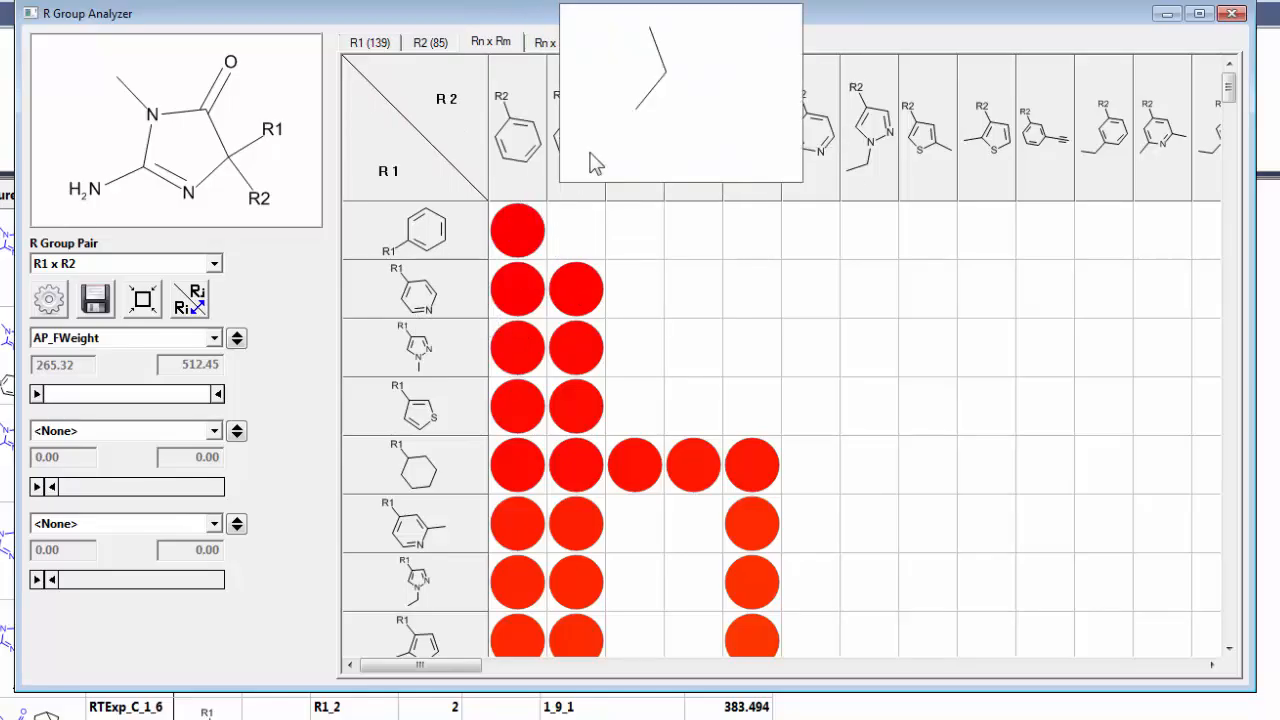